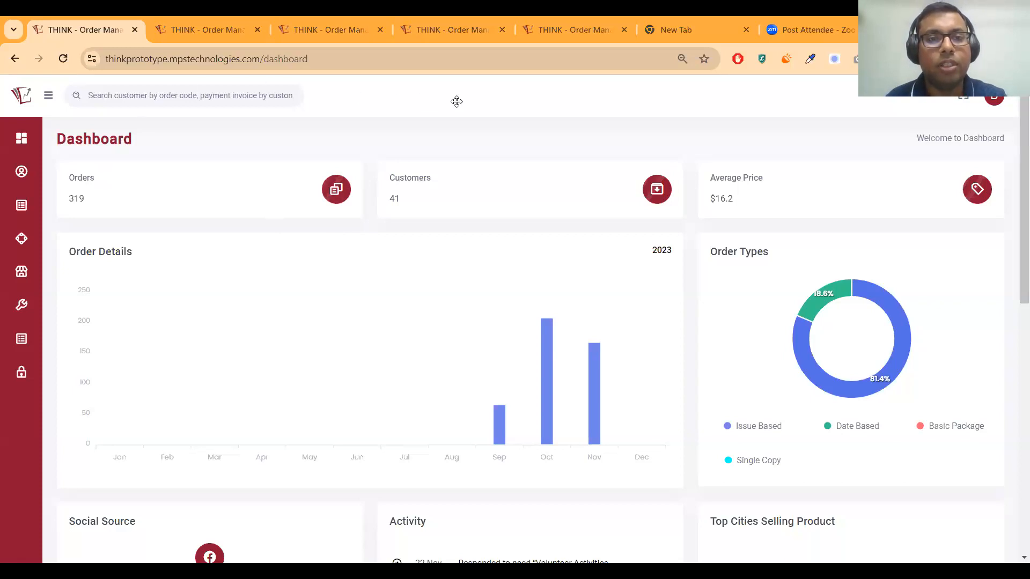
Expand the sidebar with labels and preview Customer Service, Process, Inventory and Identity & Access
{"action": "left_click", "coordinate": [48, 95]}
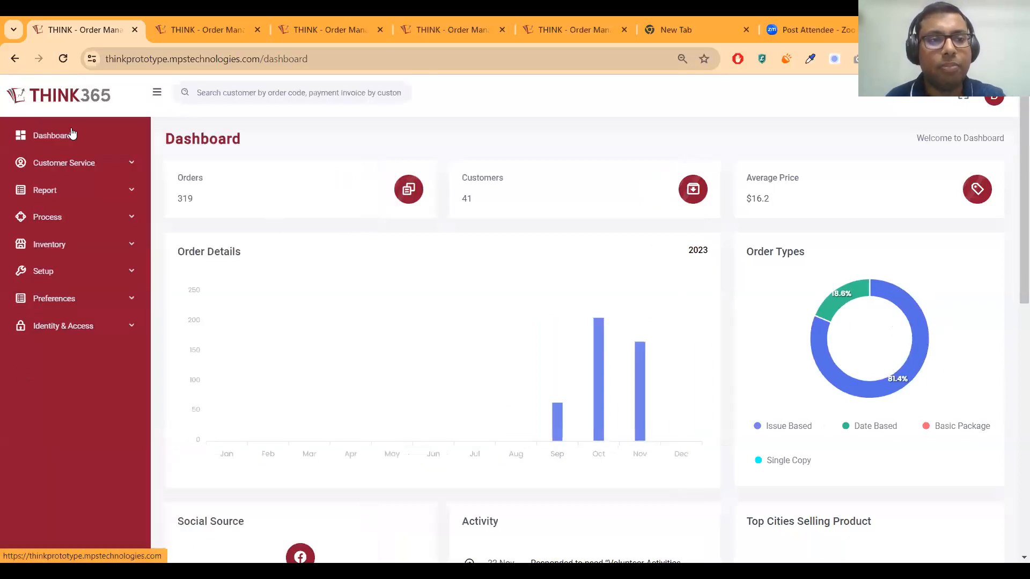
{"action": "left_click", "coordinate": [77, 164]}
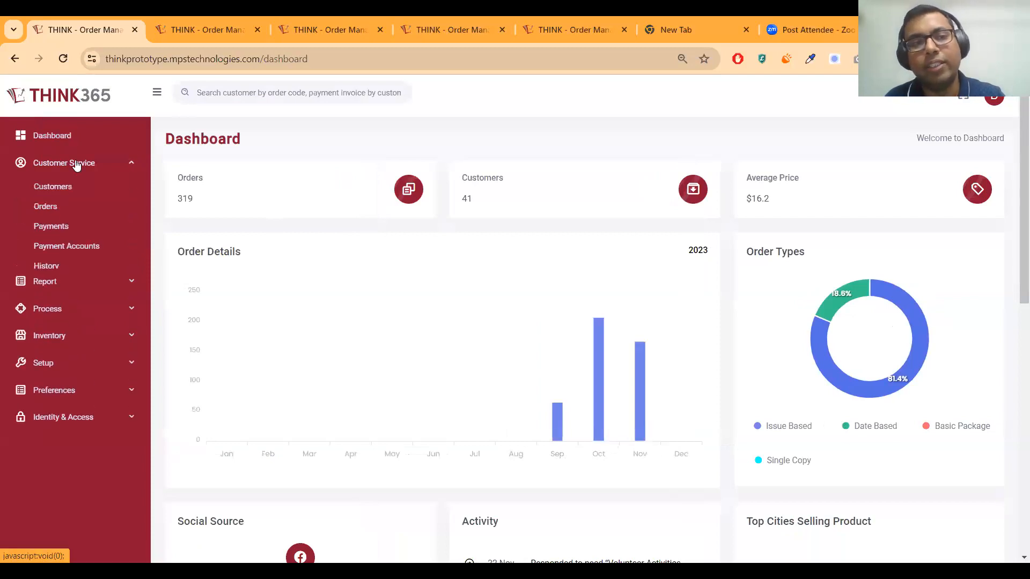
{"action": "left_click", "coordinate": [49, 320]}
{"action": "left_click", "coordinate": [60, 267]}
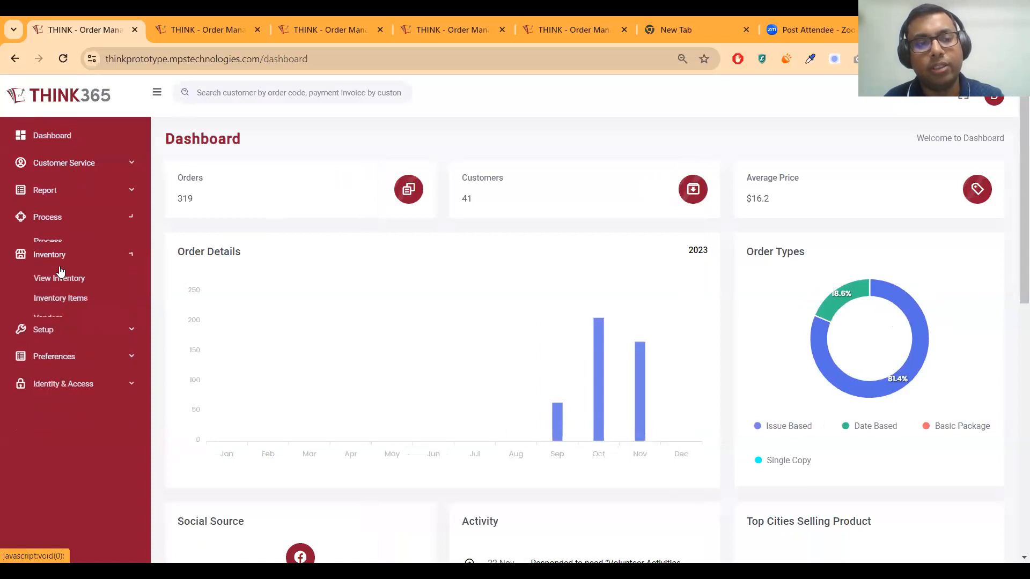
{"action": "left_click", "coordinate": [51, 377]}
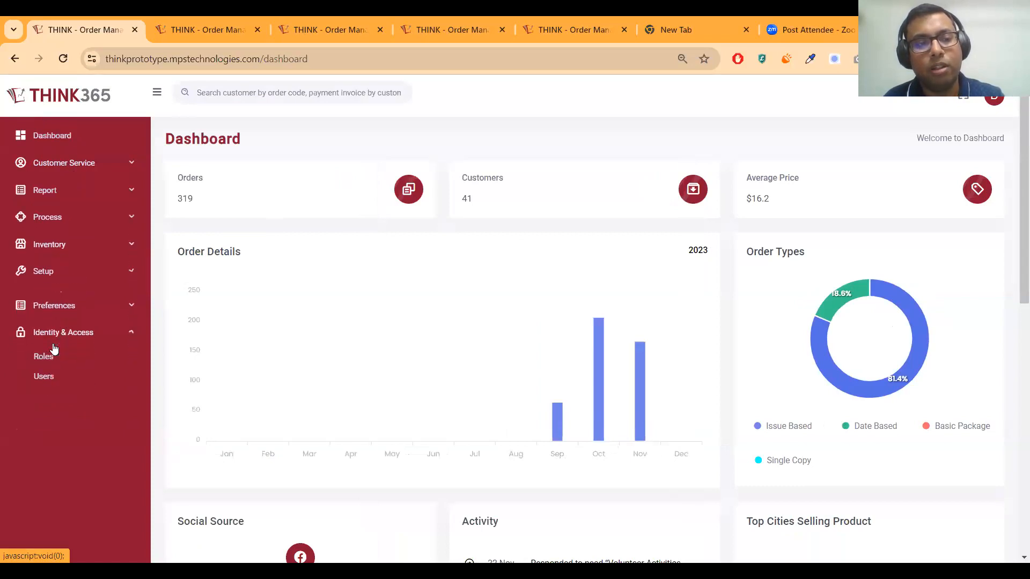
Toggle the Preferences, Setup and Identity & Access sections to preview their submenus
{"action": "left_click", "coordinate": [57, 309]}
{"action": "left_click", "coordinate": [57, 299]}
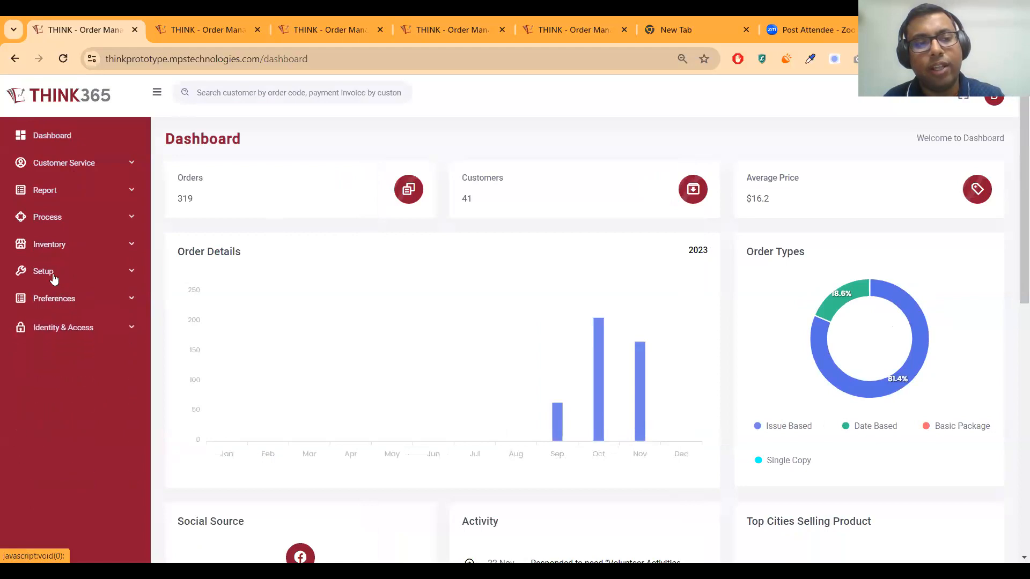
{"action": "left_click", "coordinate": [54, 310]}
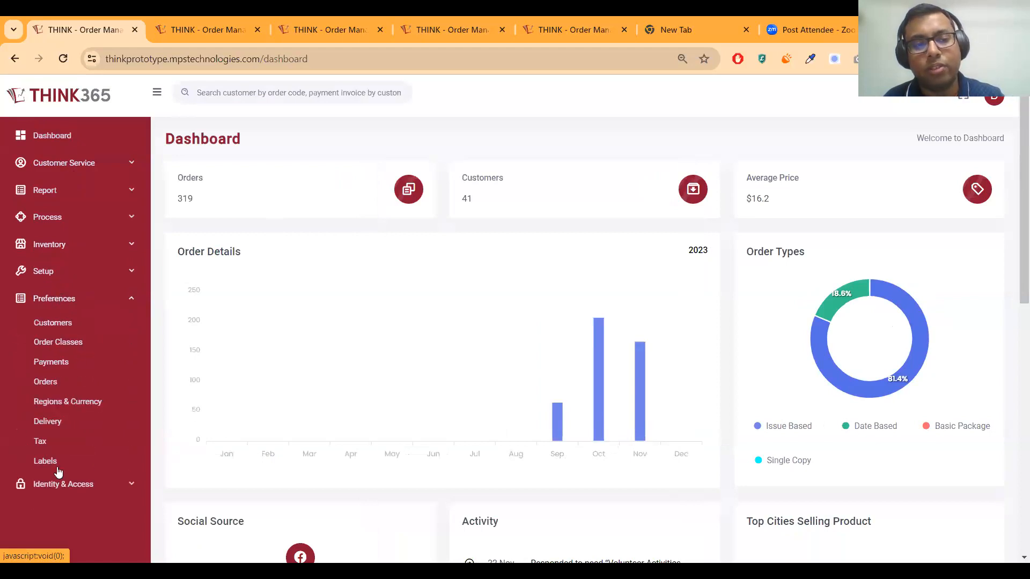
{"action": "left_click", "coordinate": [59, 272]}
{"action": "left_click", "coordinate": [61, 348]}
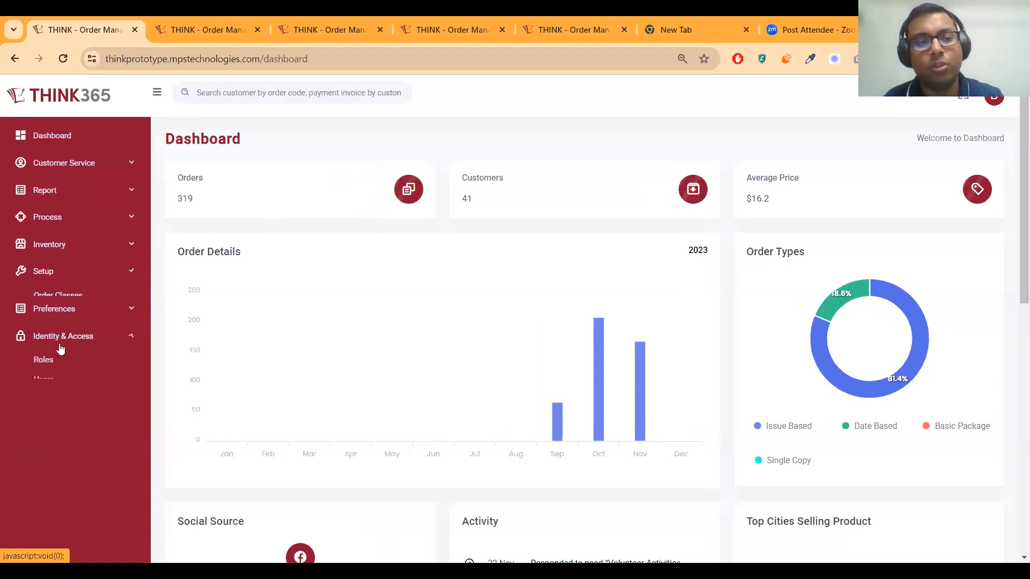
{"action": "left_click", "coordinate": [62, 335]}
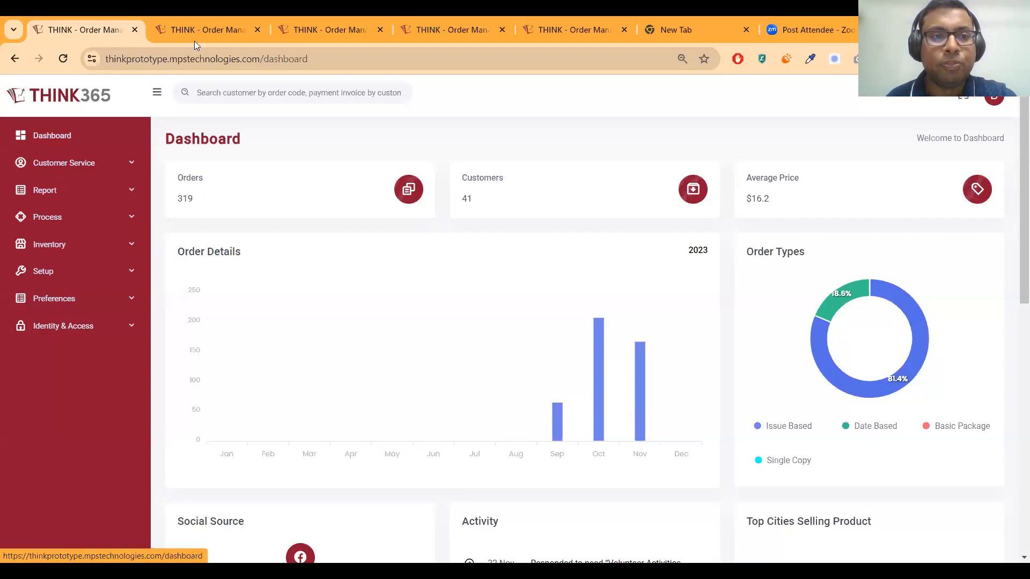
Go to the Customers list tab and show the first customer's details panel
{"action": "left_click", "coordinate": [195, 27]}
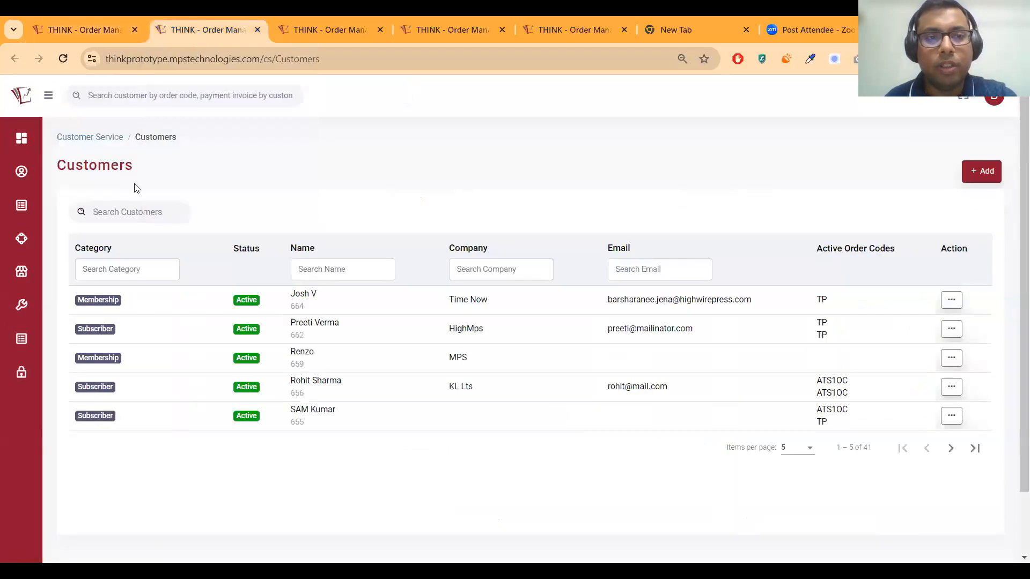
{"action": "key", "text": "ctrl+Page_Up"}
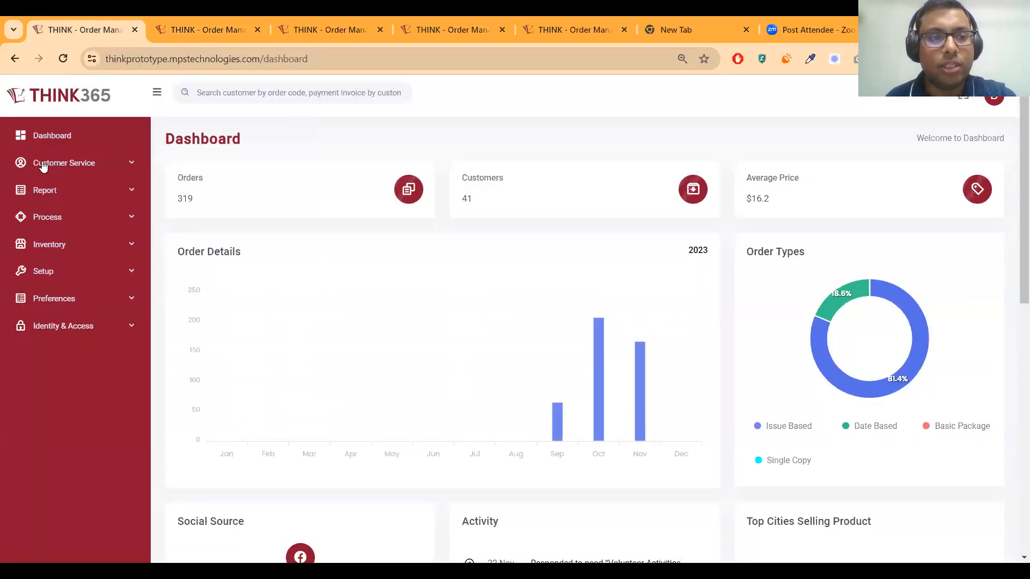
{"action": "left_click", "coordinate": [50, 164]}
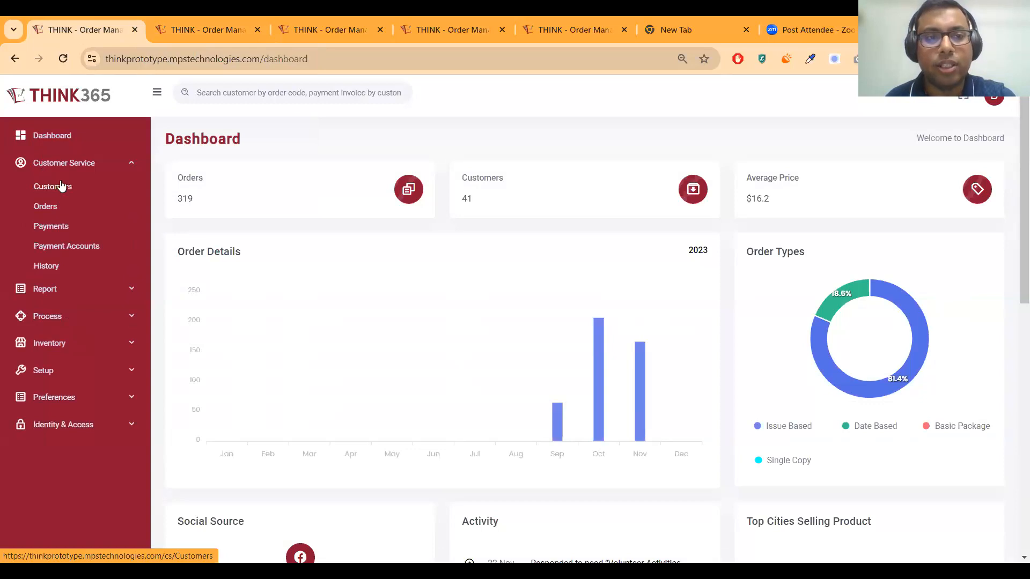
{"action": "left_click", "coordinate": [166, 30]}
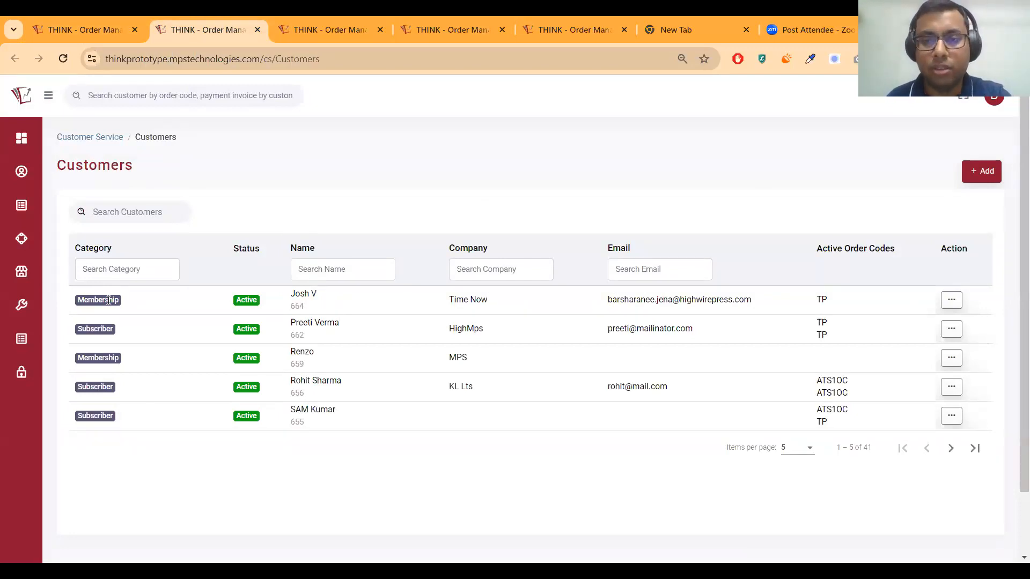
{"action": "left_click", "coordinate": [301, 305]}
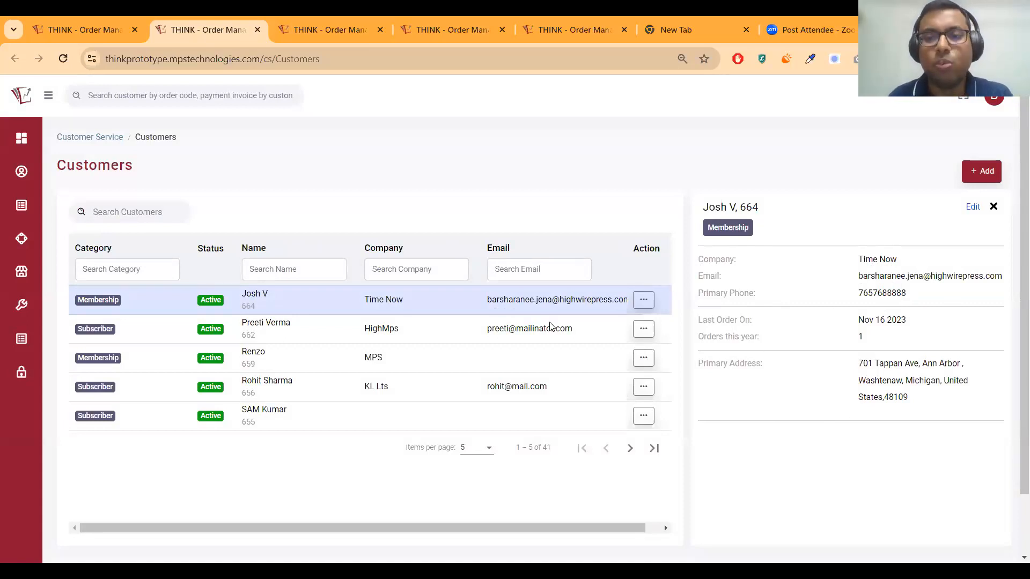
Search the customers for ZIP code 48109
{"action": "left_click", "coordinate": [143, 210]}
{"action": "type", "text": "48109"}
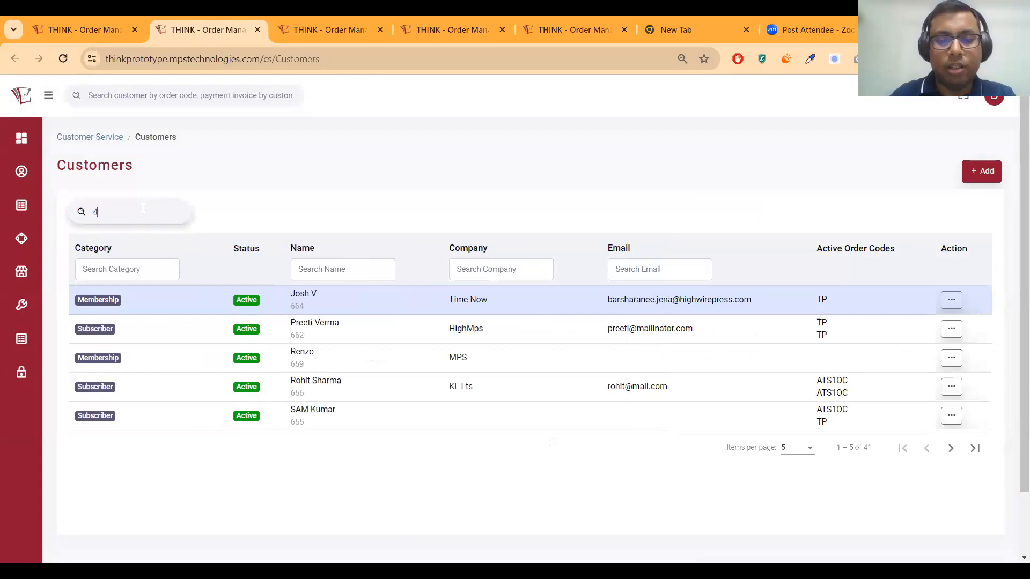
{"action": "key", "text": "Return"}
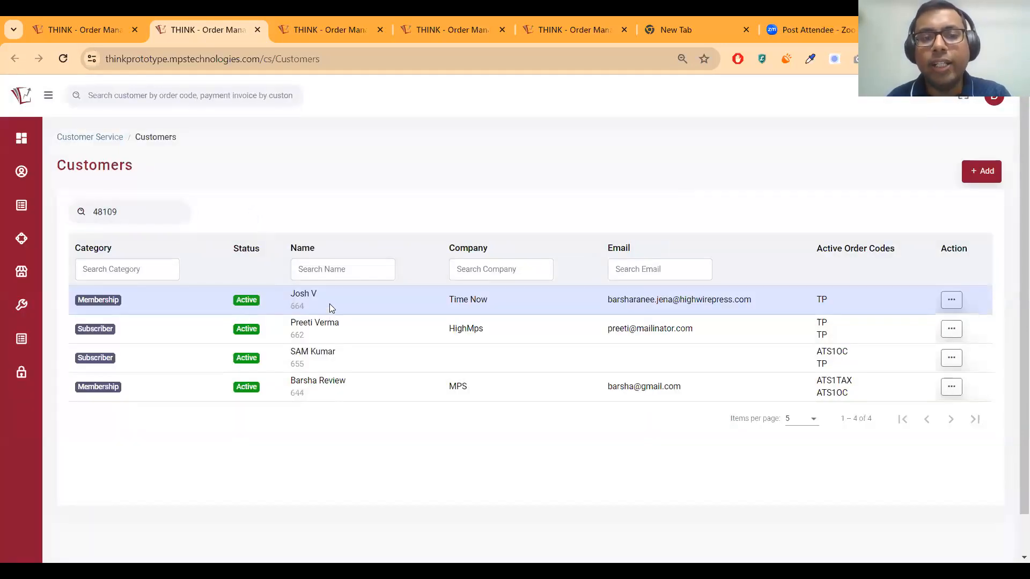
View the first matching customer's details, then close the panel again
{"action": "left_click", "coordinate": [330, 303]}
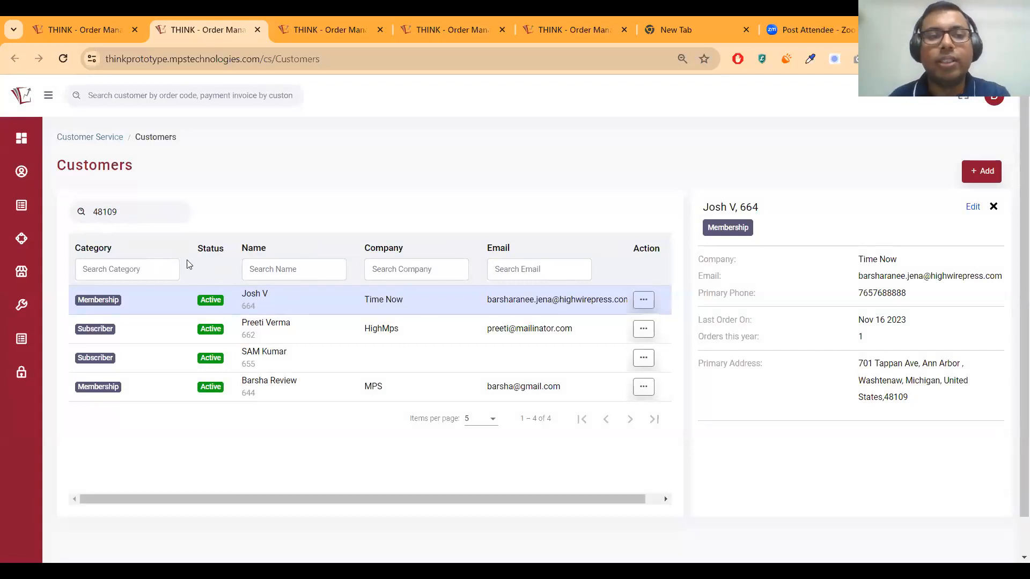
{"action": "left_click", "coordinate": [993, 206]}
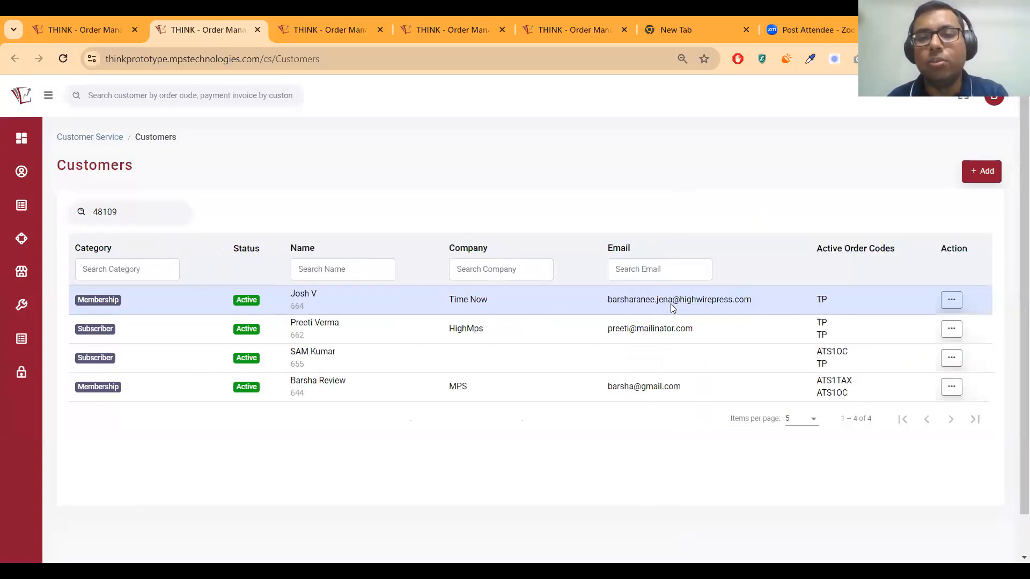
{"action": "left_click", "coordinate": [670, 303]}
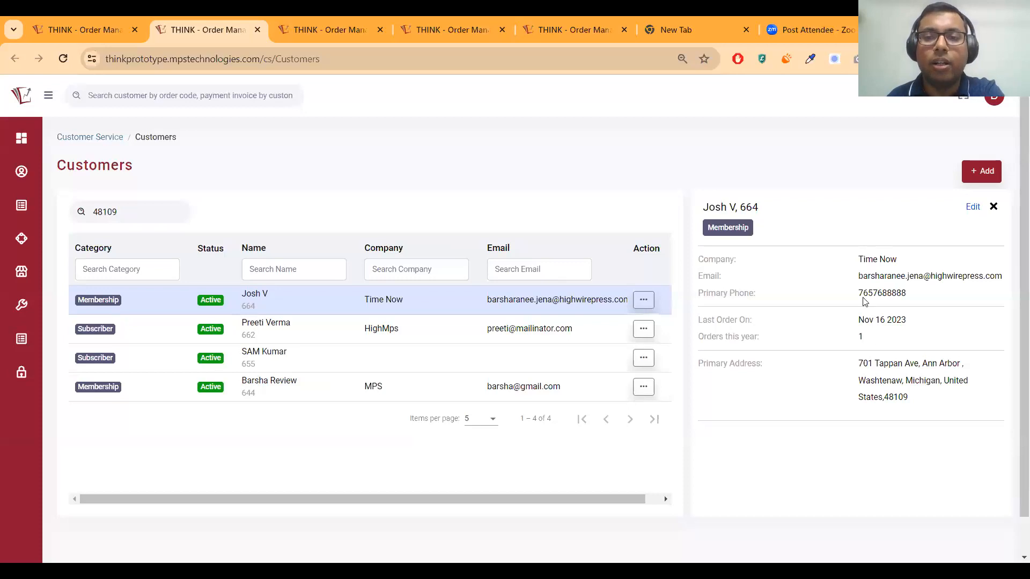
{"action": "left_click", "coordinate": [993, 207]}
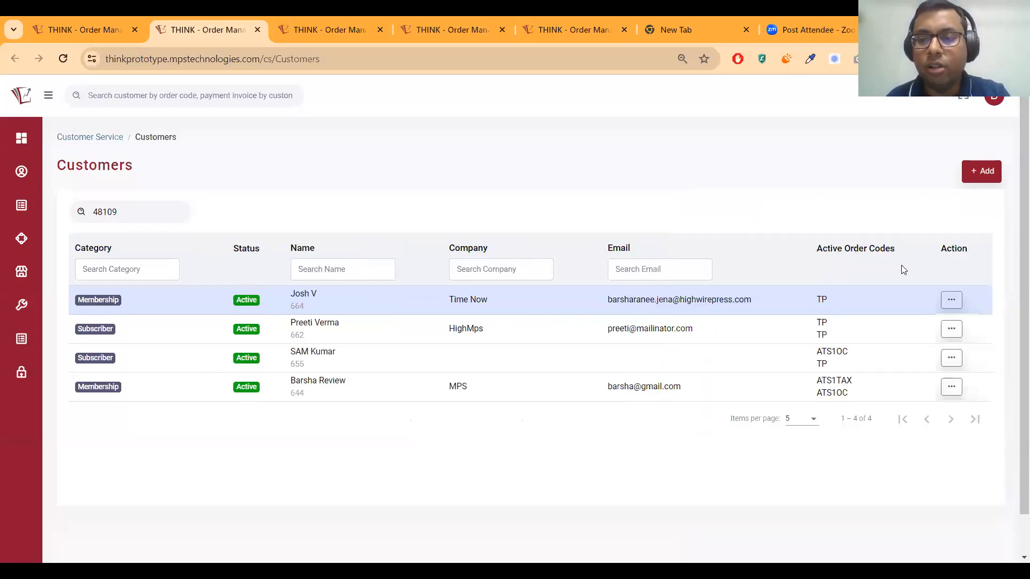
Start a new customer, entering the customer's first and last name
{"action": "left_click", "coordinate": [986, 173]}
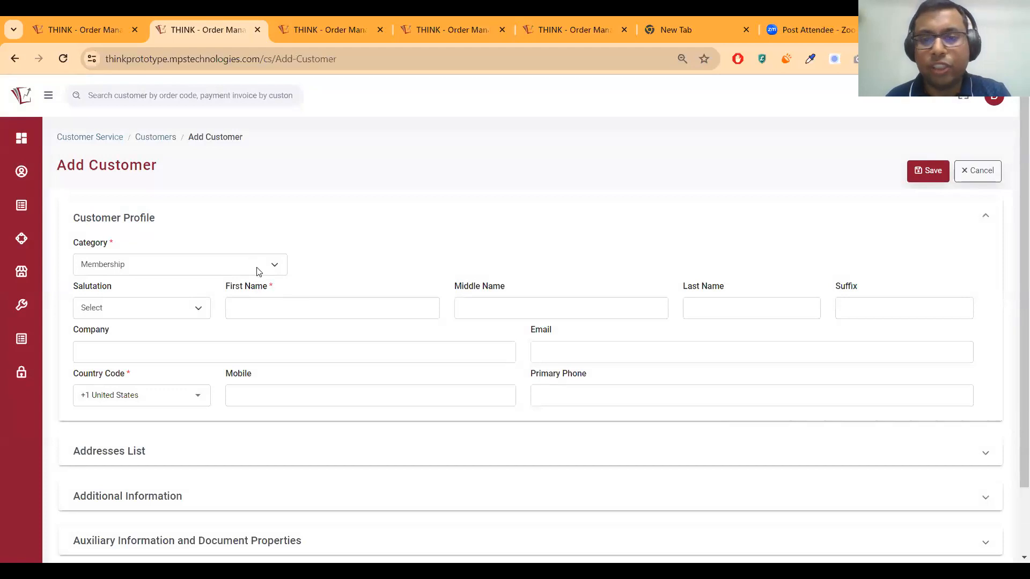
{"action": "left_click", "coordinate": [290, 306]}
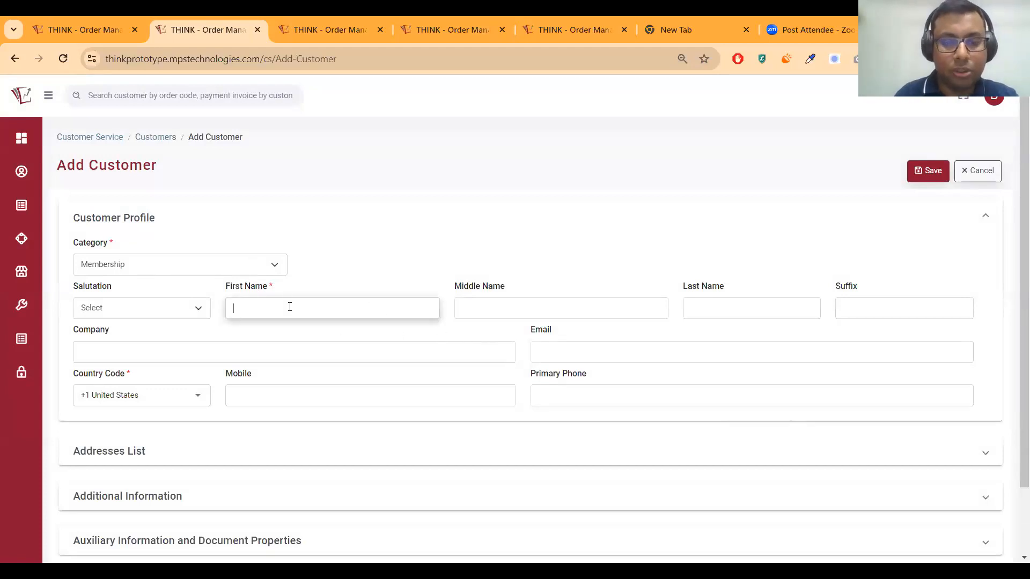
{"action": "type", "text": "Jimmy"}
{"action": "key", "text": "BackSpace"}
{"action": "key", "text": "BackSpace"}
{"action": "key", "text": "BackSpace"}
{"action": "key", "text": "BackSpace"}
{"action": "key", "text": "BackSpace"}
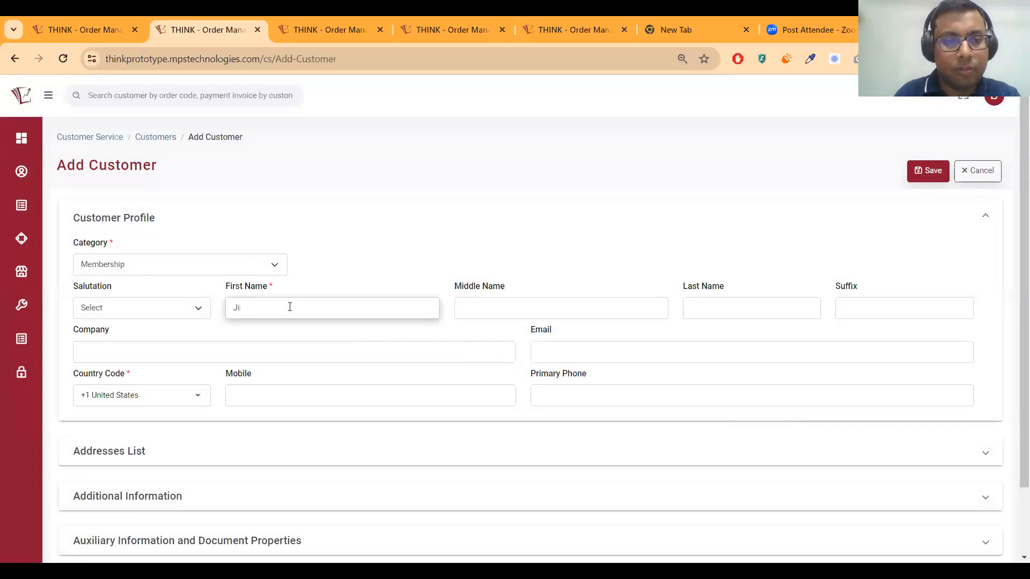
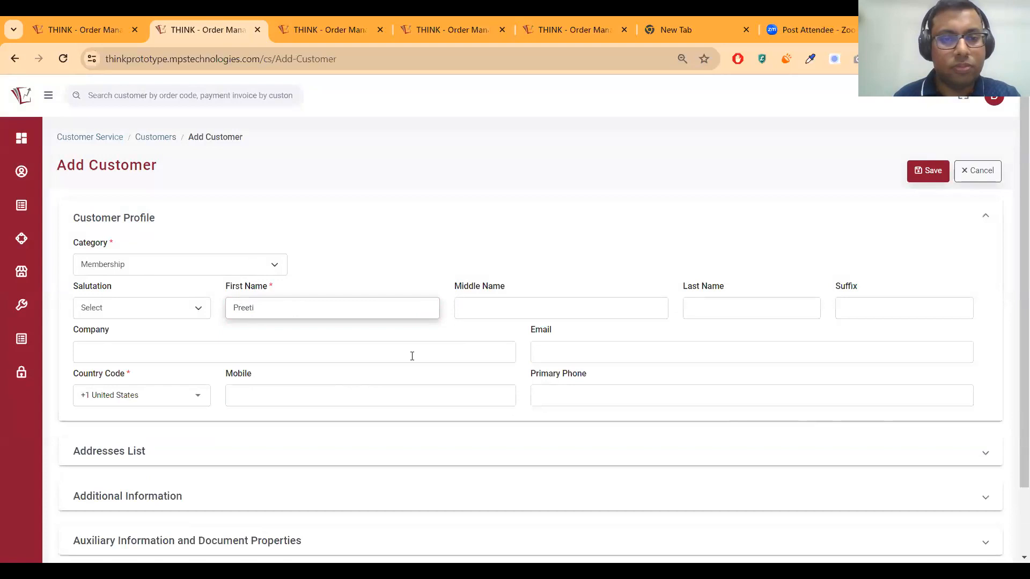
{"action": "left_click", "coordinate": [548, 304]}
{"action": "left_click", "coordinate": [696, 316]}
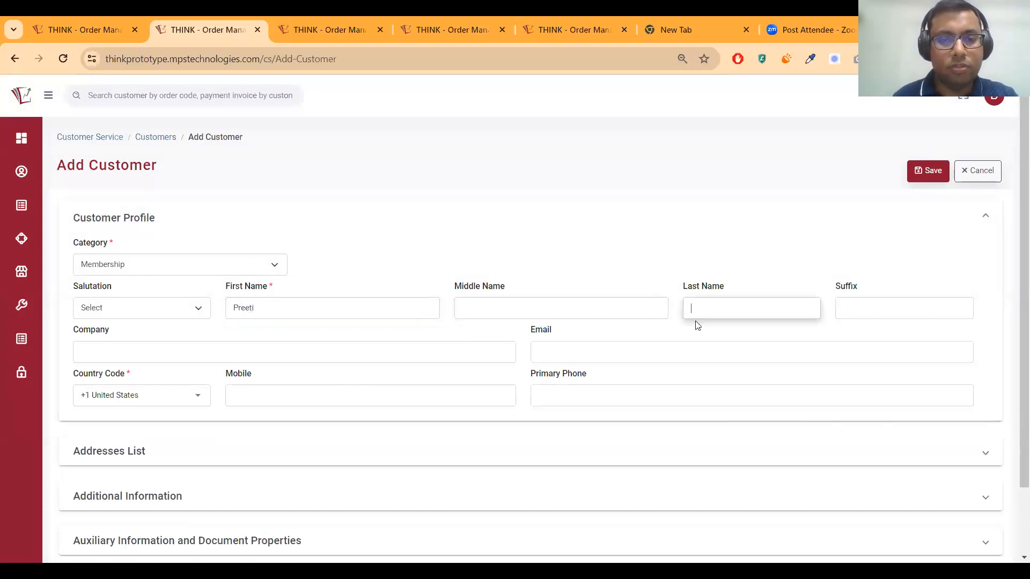
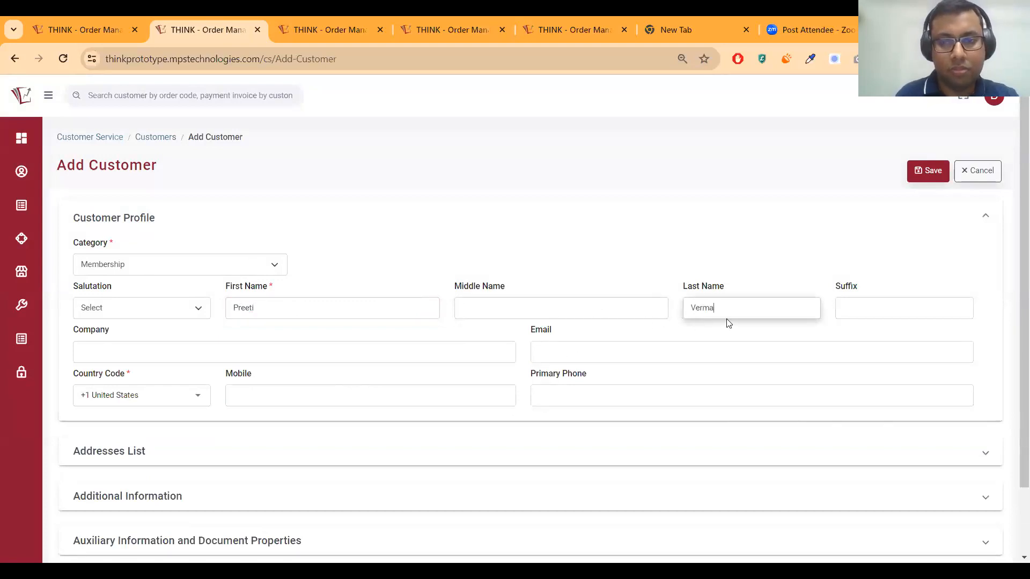
{"action": "key", "text": "Tab"}
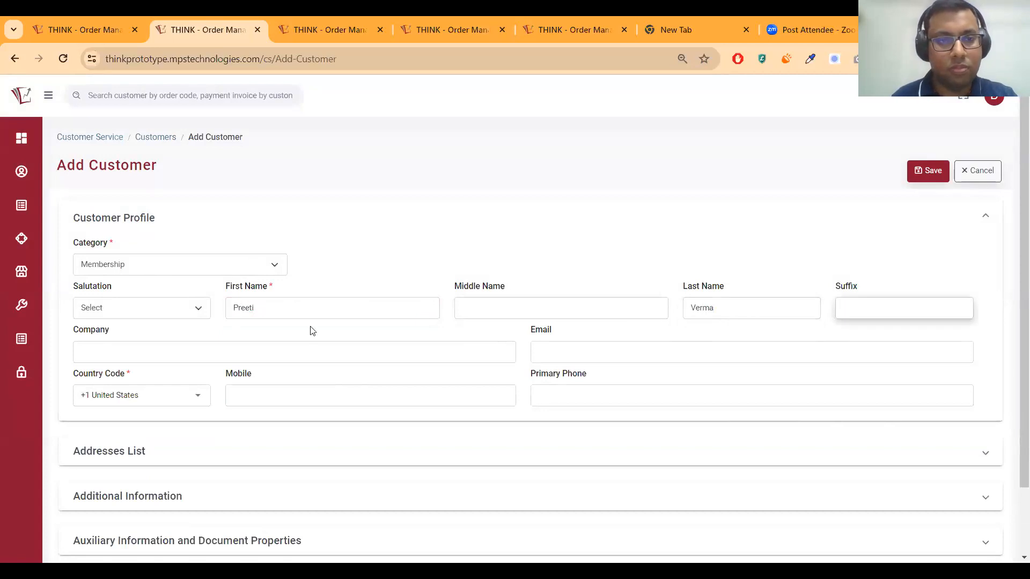
Review the salutation and name fields, then open the possible duplicate customer's record
{"action": "left_click", "coordinate": [161, 353]}
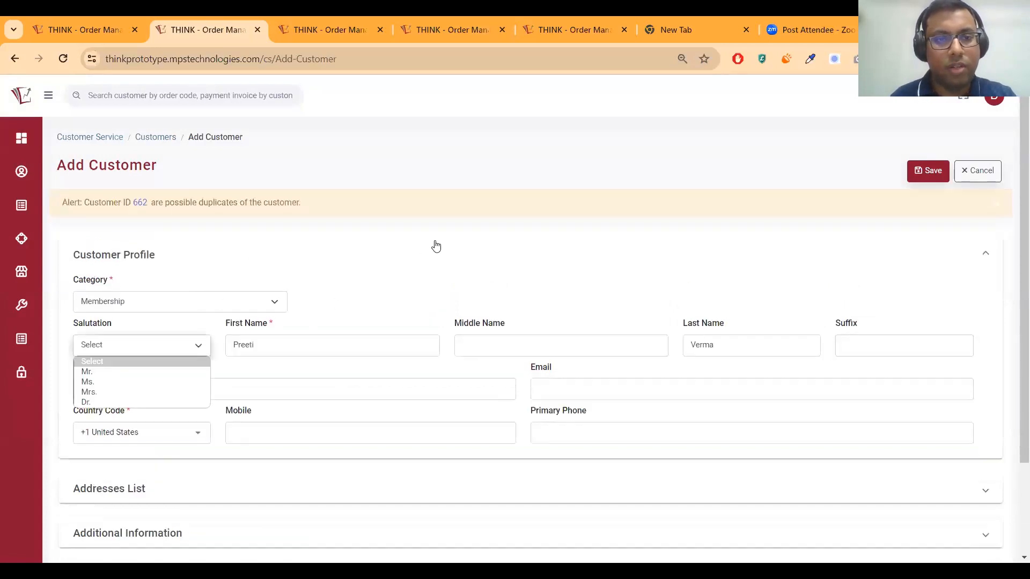
{"action": "left_click", "coordinate": [465, 371]}
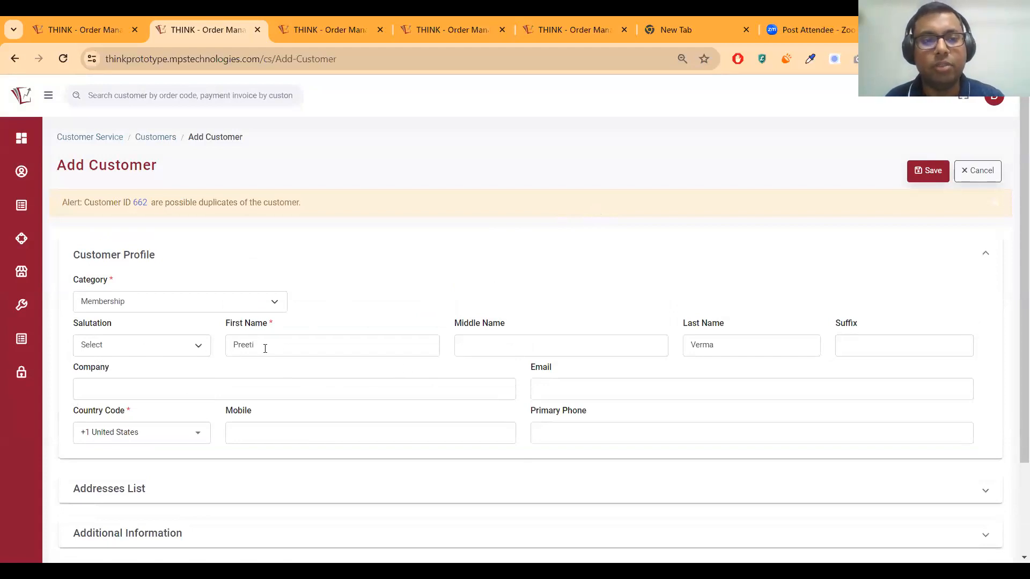
{"action": "double_click", "coordinate": [727, 348]}
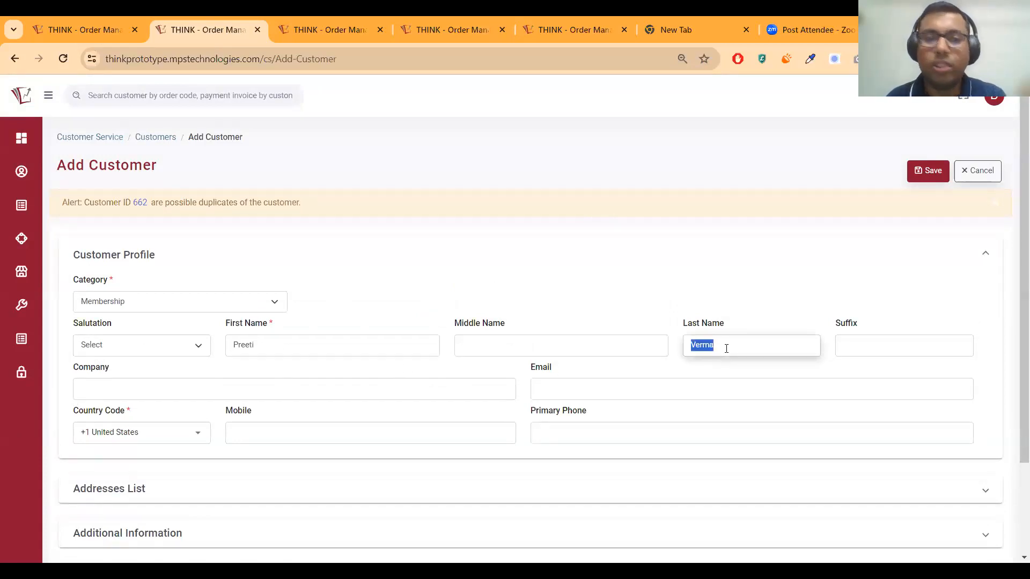
{"action": "left_click", "coordinate": [720, 343]}
{"action": "double_click", "coordinate": [284, 346]}
{"action": "left_click", "coordinate": [747, 340]}
{"action": "double_click", "coordinate": [744, 335]}
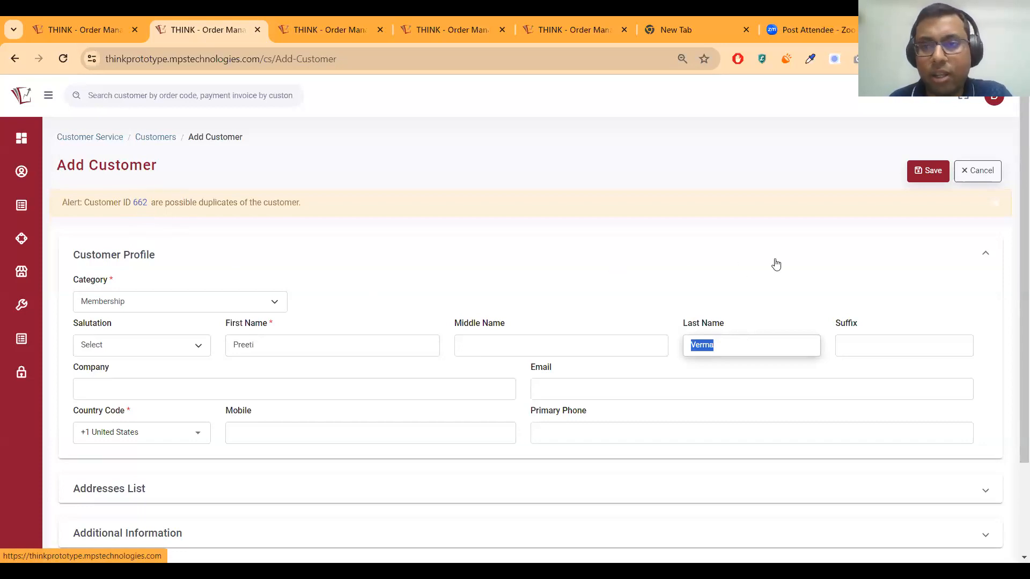
{"action": "left_click", "coordinate": [138, 203]}
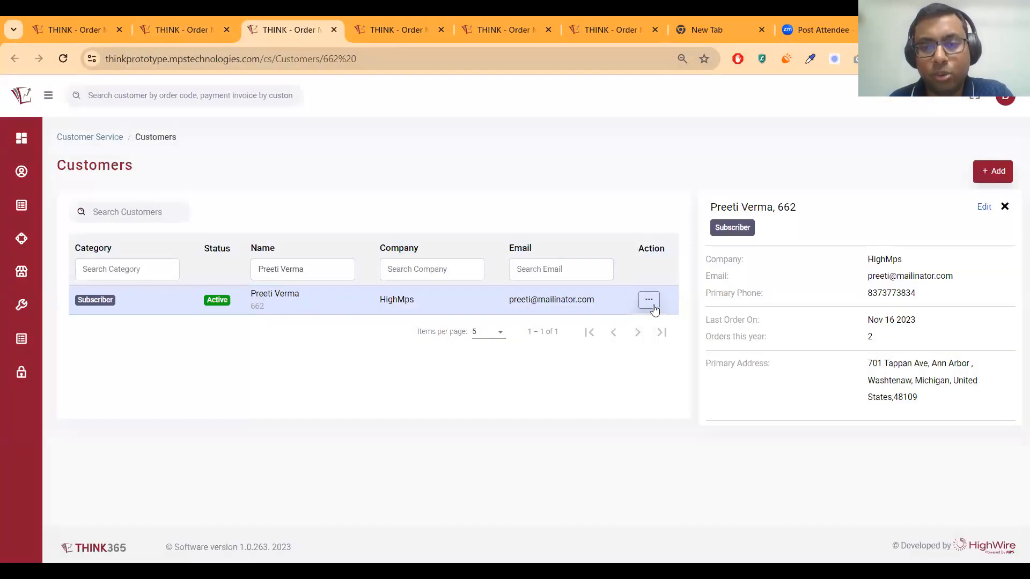
Back on the new customer form, replace the last name with a different surname
{"action": "triple_click", "coordinate": [754, 209]}
{"action": "left_click", "coordinate": [190, 29]}
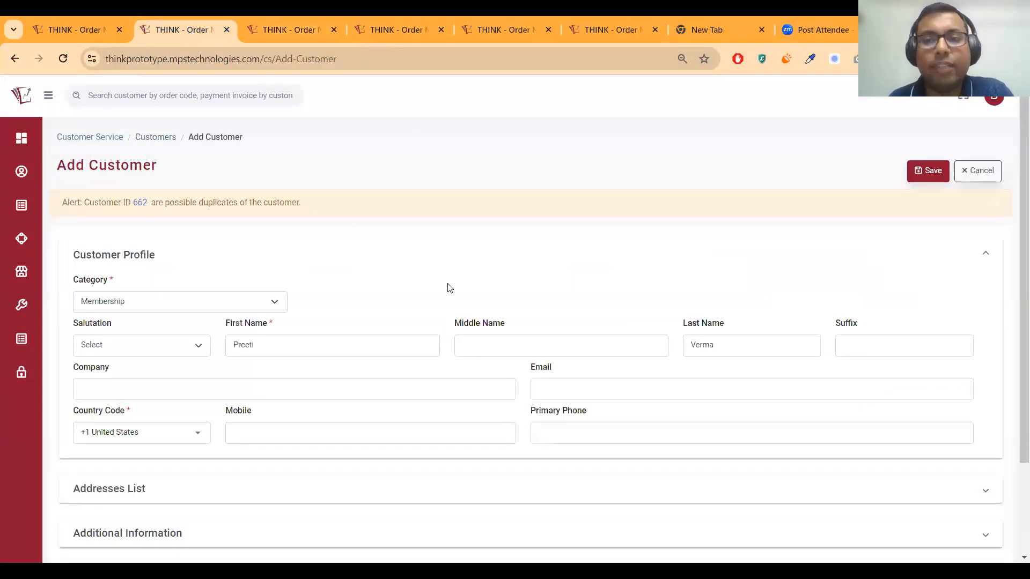
{"action": "left_click", "coordinate": [544, 340]}
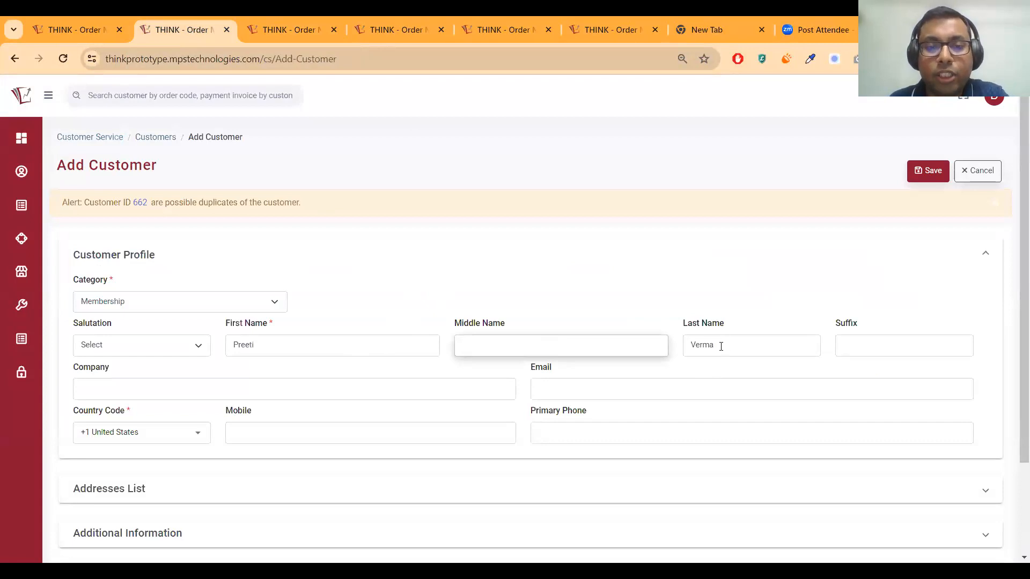
{"action": "double_click", "coordinate": [330, 341]}
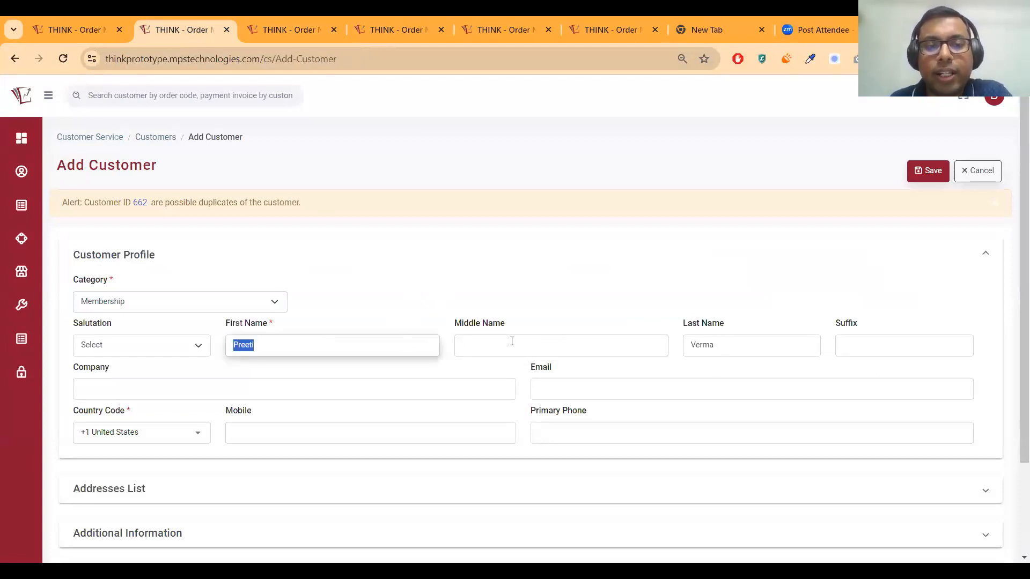
{"action": "left_click", "coordinate": [516, 341]}
{"action": "double_click", "coordinate": [728, 347]}
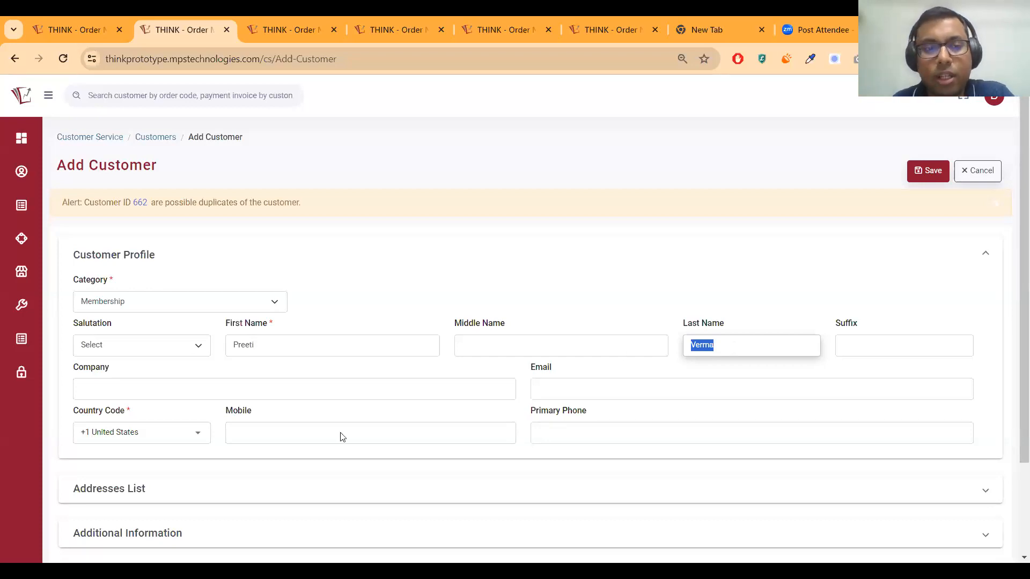
{"action": "scroll", "coordinate": [340, 435], "scroll_direction": "down", "scroll_amount": 1}
{"action": "scroll", "coordinate": [207, 361], "scroll_direction": "up", "scroll_amount": 1}
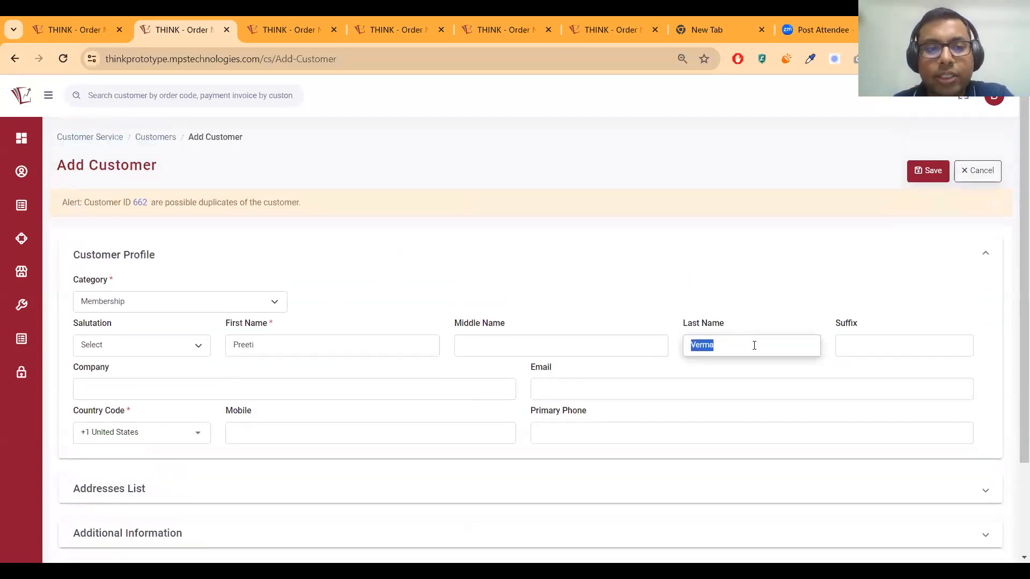
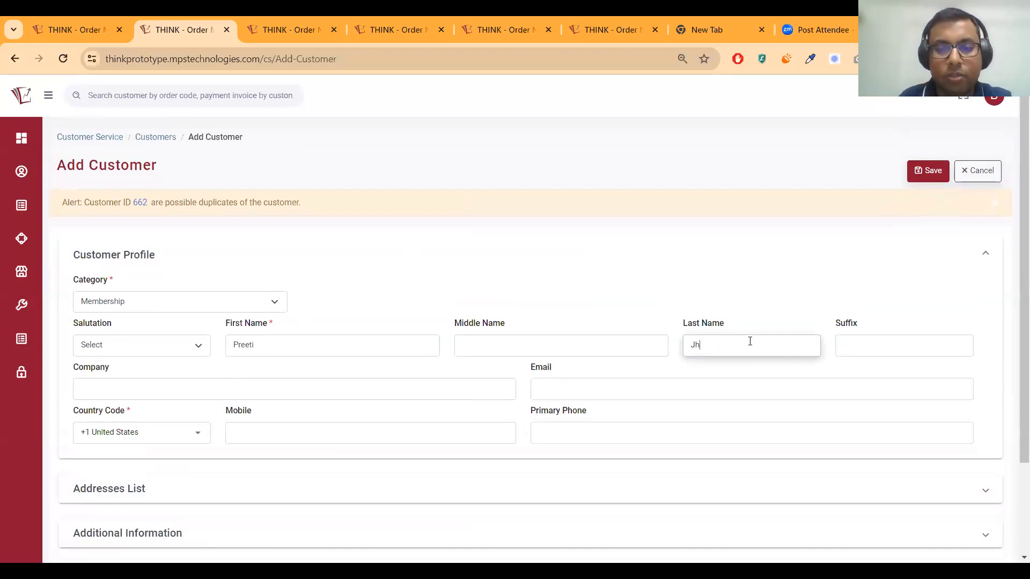
Expand the empty Addresses List section
{"action": "scroll", "coordinate": [418, 349], "scroll_direction": "down", "scroll_amount": 1}
{"action": "left_click", "coordinate": [267, 316]}
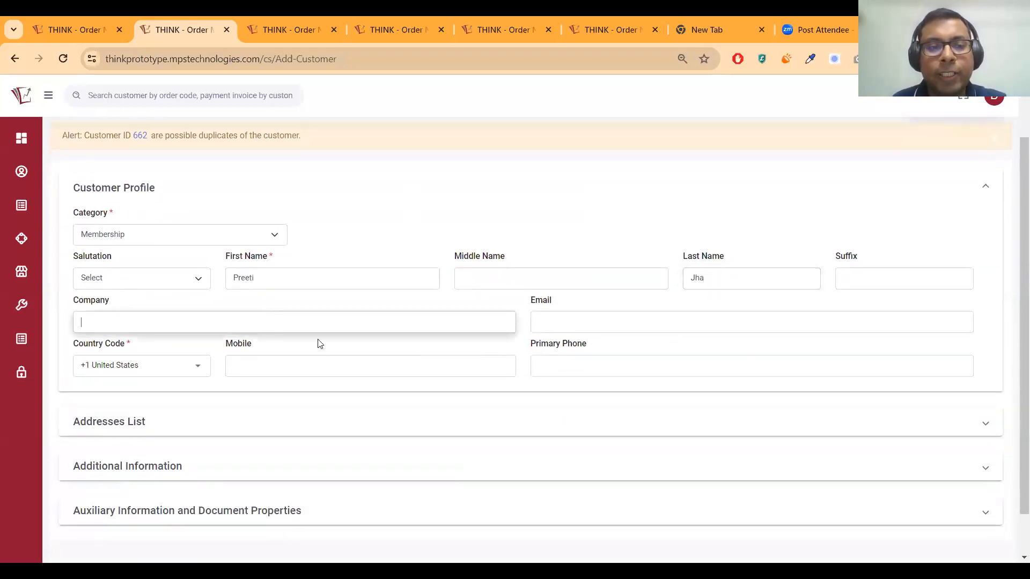
{"action": "scroll", "coordinate": [317, 343], "scroll_direction": "down", "scroll_amount": 1}
{"action": "left_click", "coordinate": [263, 380]}
{"action": "scroll", "coordinate": [264, 383], "scroll_direction": "down", "scroll_amount": 2}
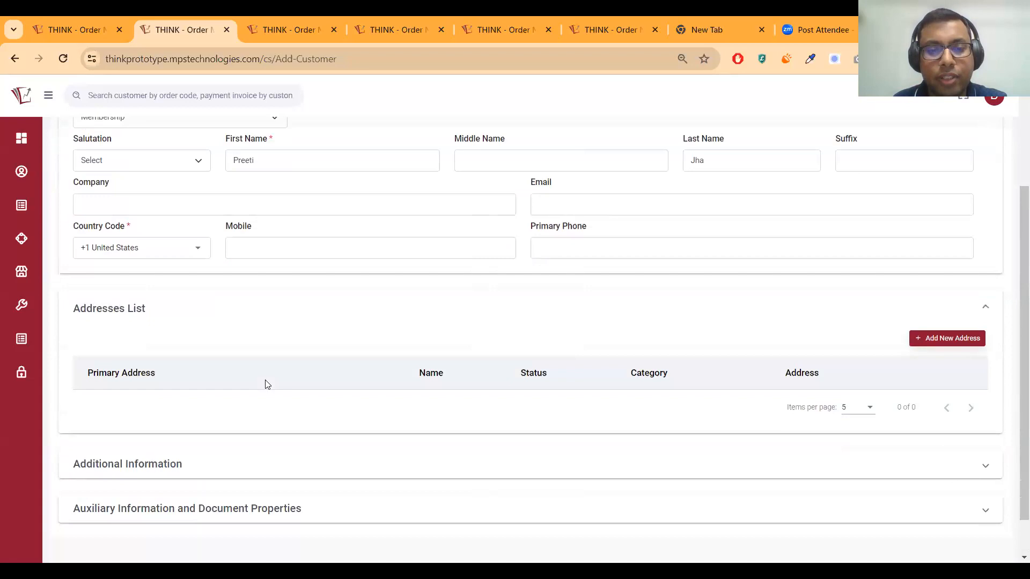
Add a new address marked Same as Customer Name
{"action": "left_click", "coordinate": [928, 293]}
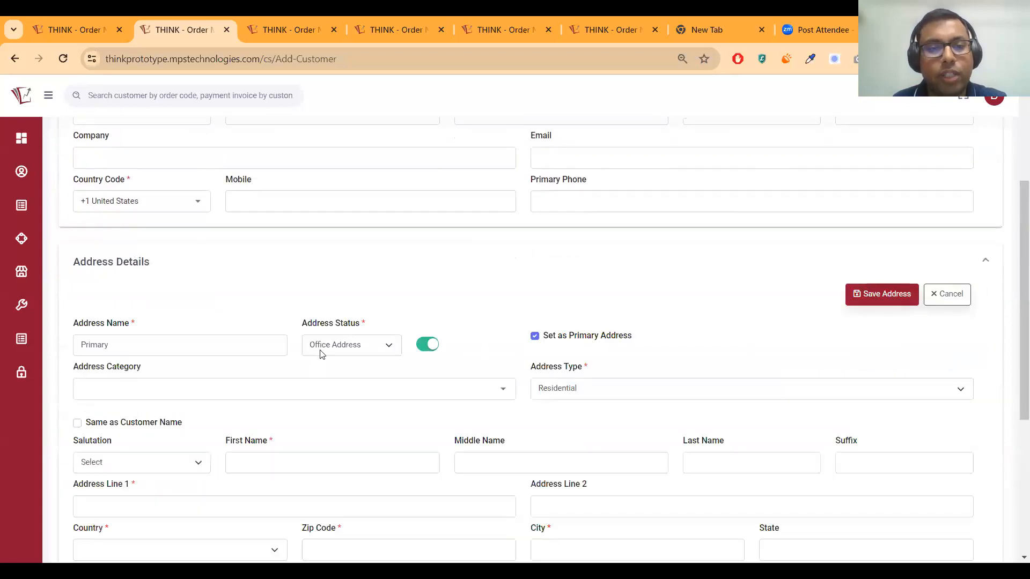
{"action": "left_click", "coordinate": [77, 423]}
{"action": "scroll", "coordinate": [139, 306], "scroll_direction": "down", "scroll_amount": 2}
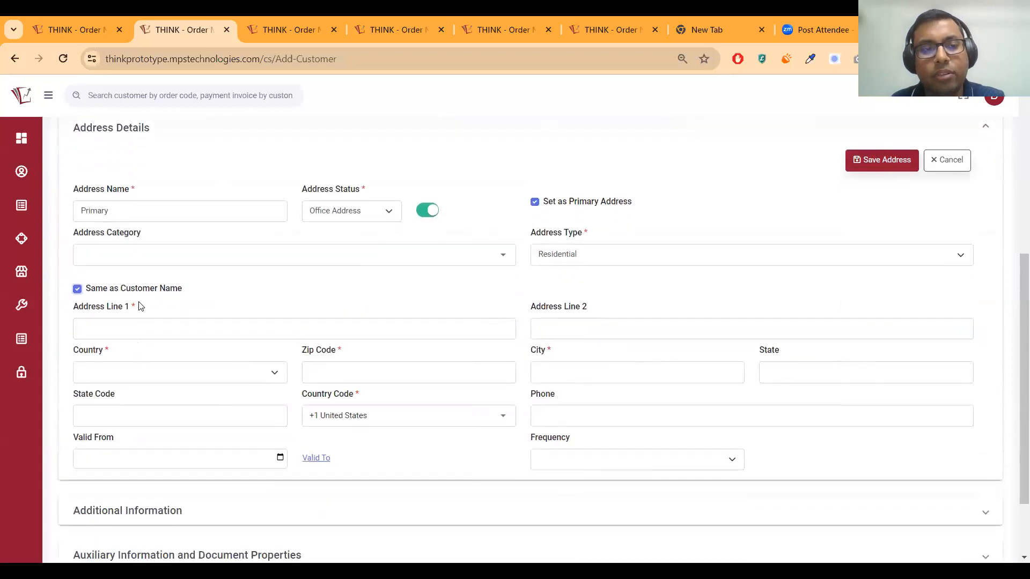
Browse the Address Category choices without selecting a category
{"action": "left_click", "coordinate": [144, 262]}
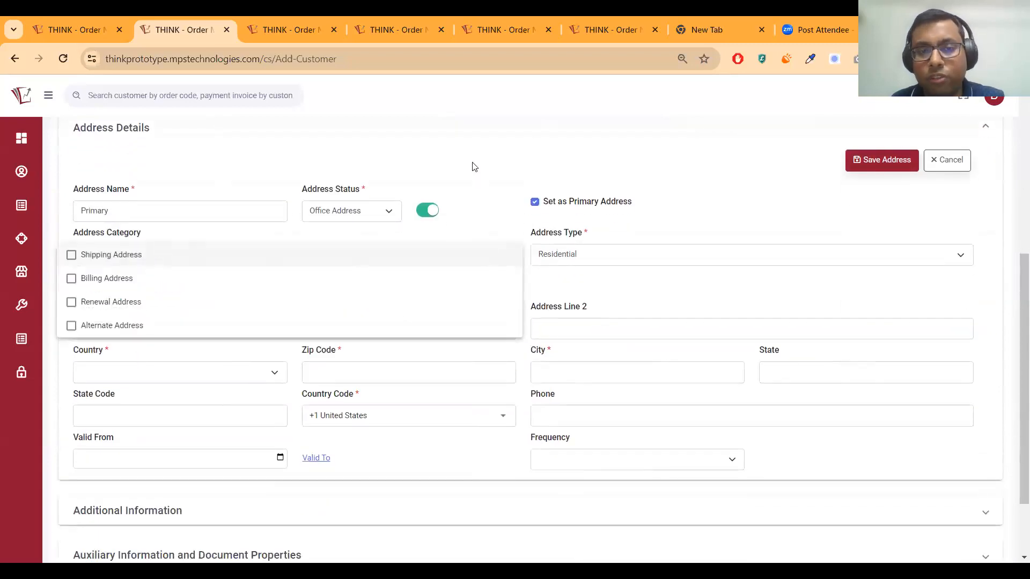
{"action": "left_click_drag", "start_coordinate": [1013, 334], "coordinate": [877, 292]}
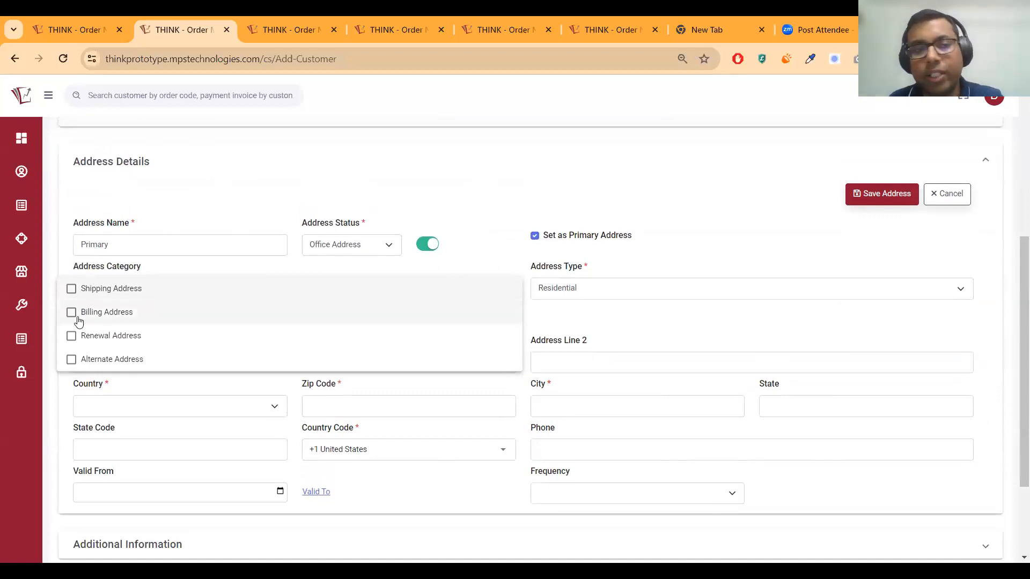
{"action": "left_click", "coordinate": [293, 187]}
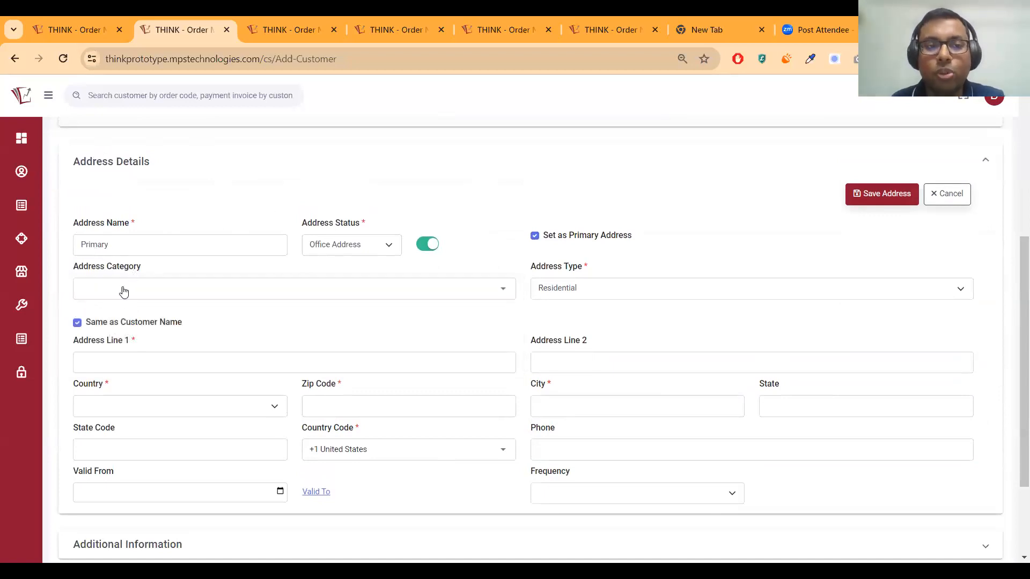
{"action": "left_click", "coordinate": [123, 292]}
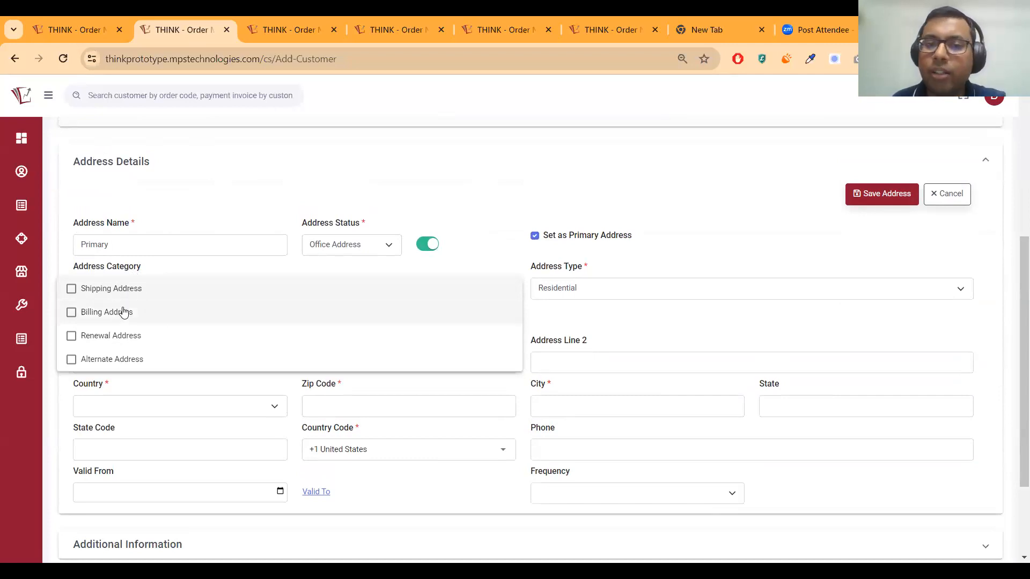
{"action": "left_click", "coordinate": [209, 172]}
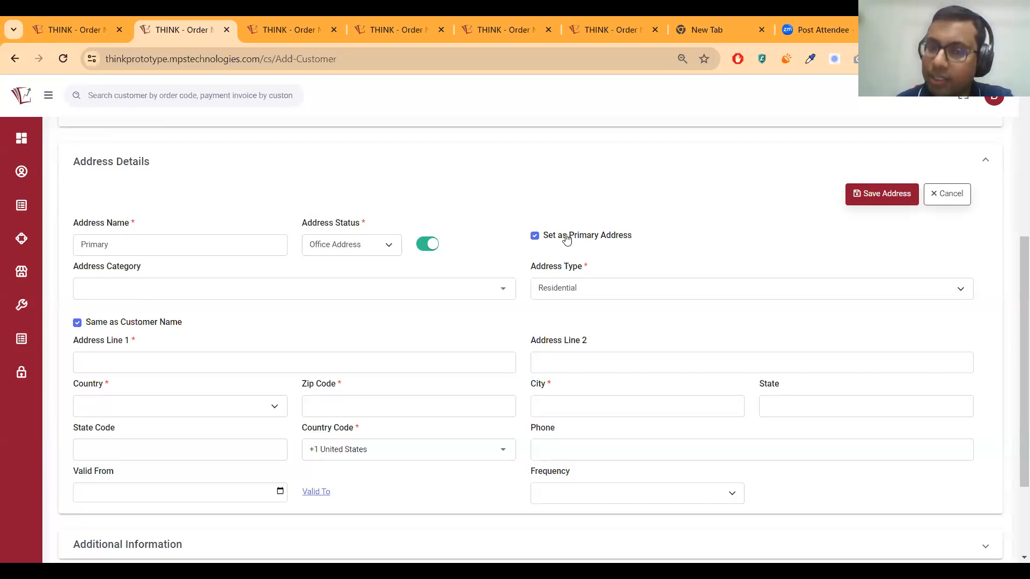
{"action": "left_click", "coordinate": [224, 291]}
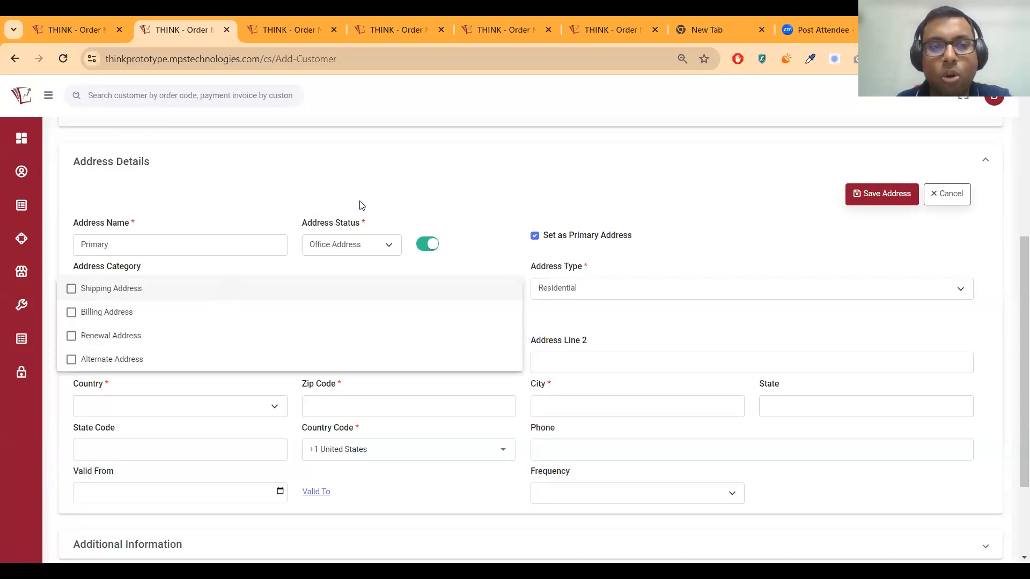
{"action": "left_click", "coordinate": [349, 281]}
Enter Zip Code 48109 and set Country to United States
{"action": "left_click", "coordinate": [349, 403]}
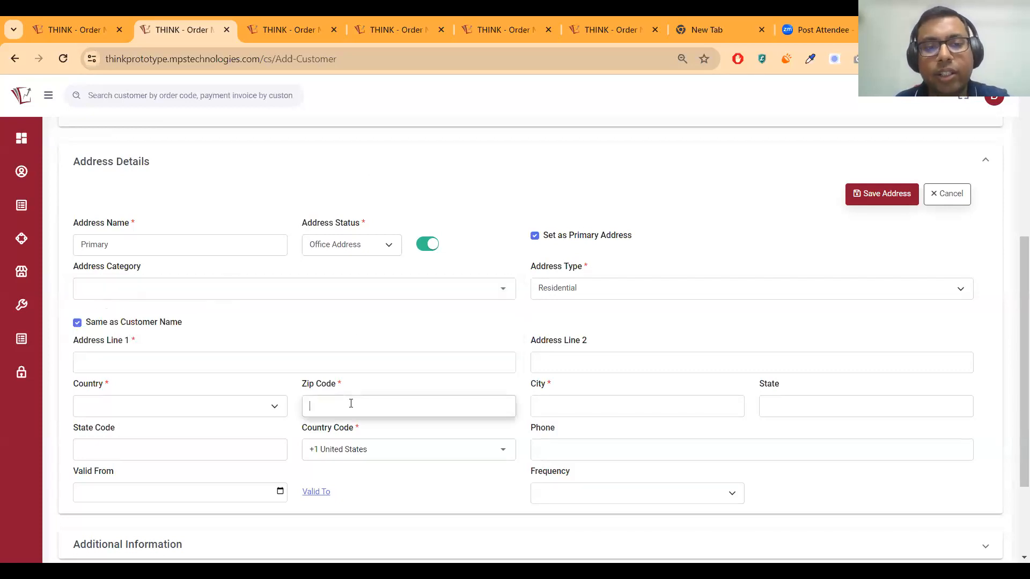
{"action": "type", "text": "48109"}
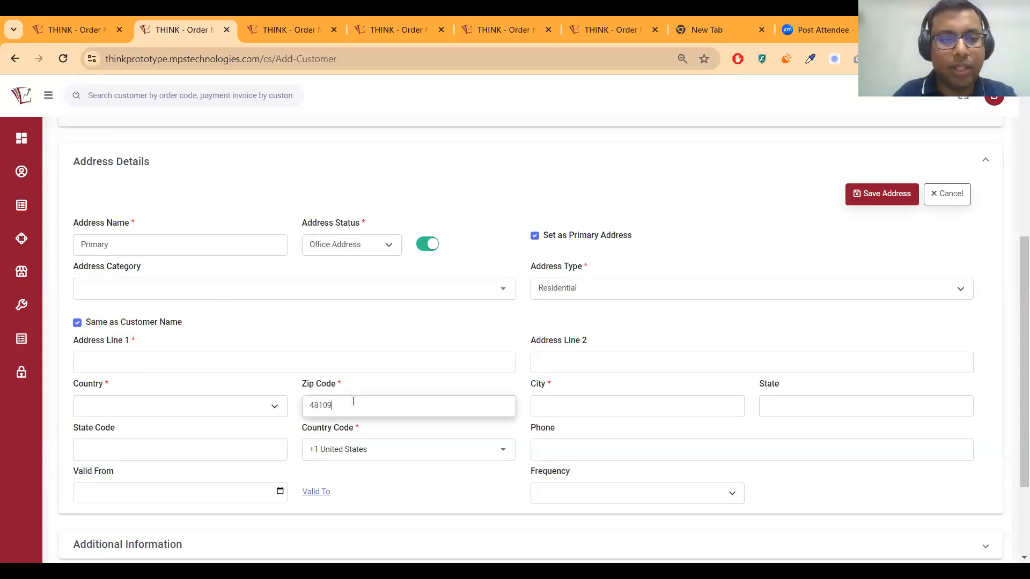
{"action": "left_click", "coordinate": [173, 413]}
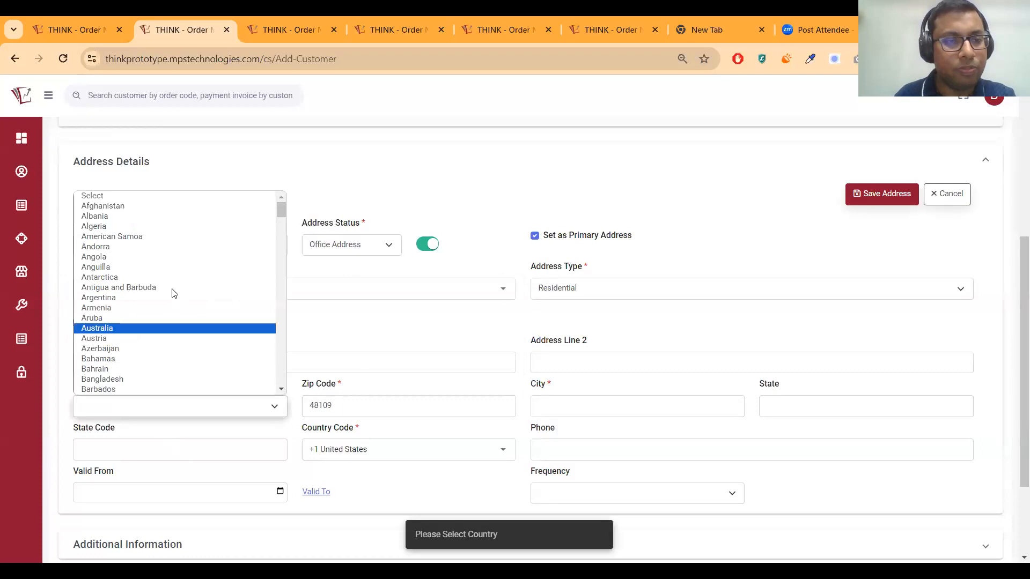
{"action": "scroll", "coordinate": [177, 336], "scroll_direction": "down", "scroll_amount": 20}
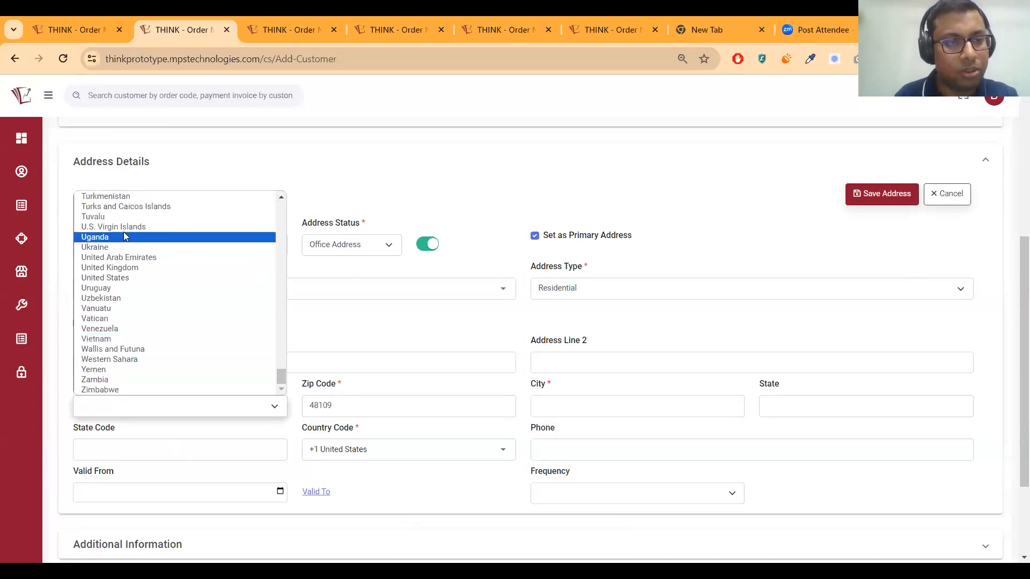
{"action": "left_click", "coordinate": [368, 410]}
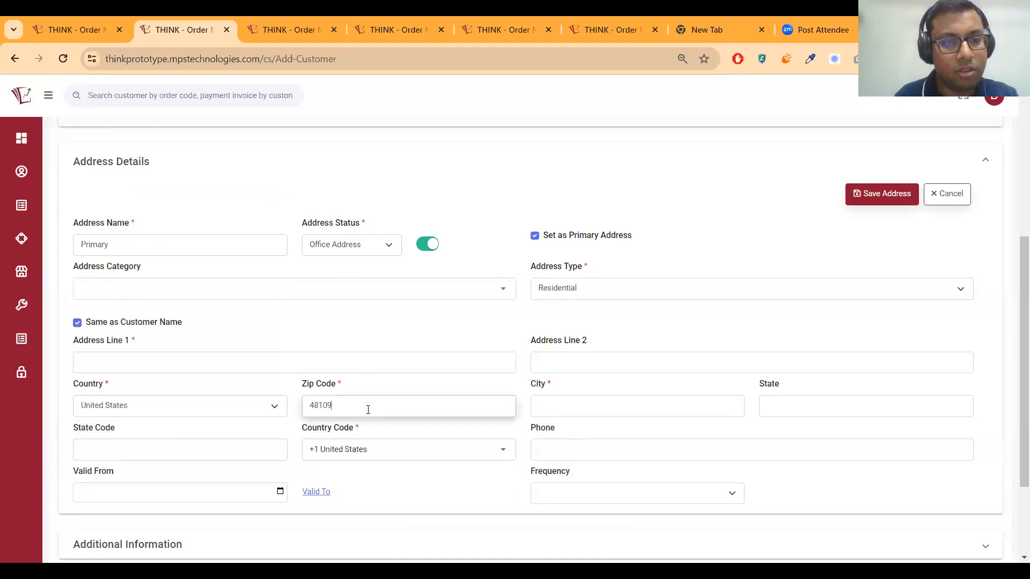
Trigger the ZIP lookup so city Washtenaw, state Michigan and code MI fill in
{"action": "left_click", "coordinate": [354, 359]}
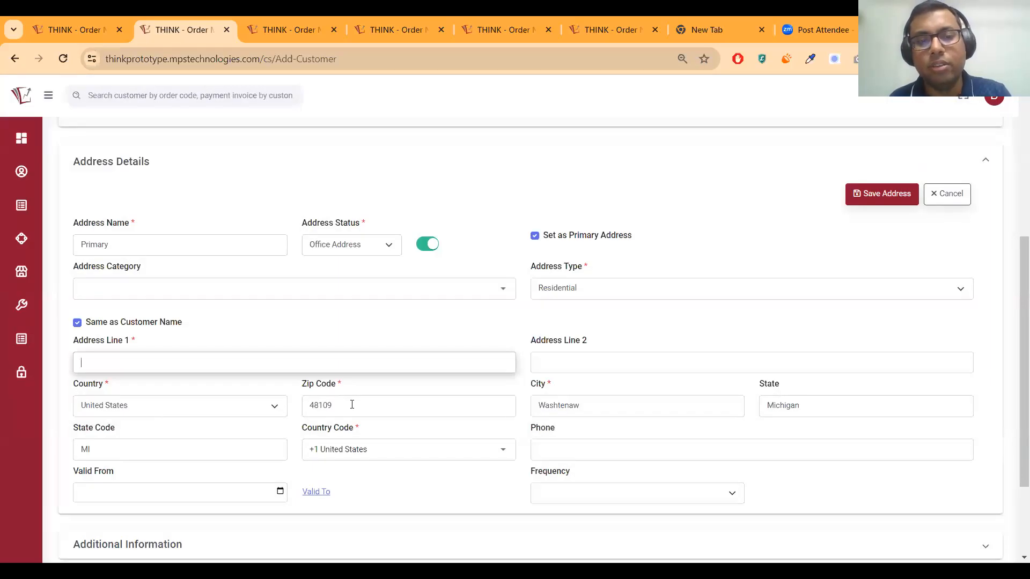
{"action": "left_click", "coordinate": [351, 405]}
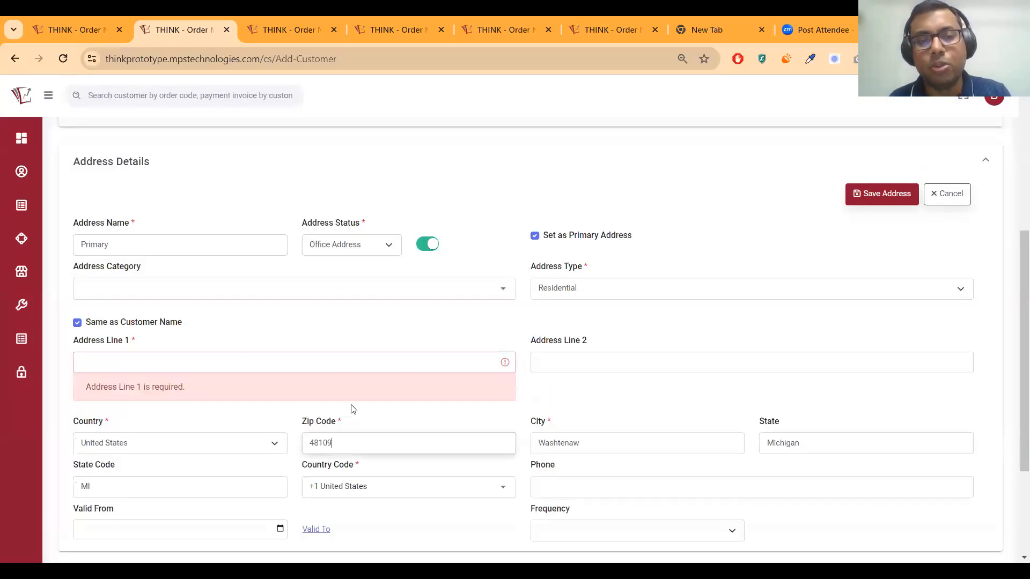
{"action": "left_click", "coordinate": [593, 387]}
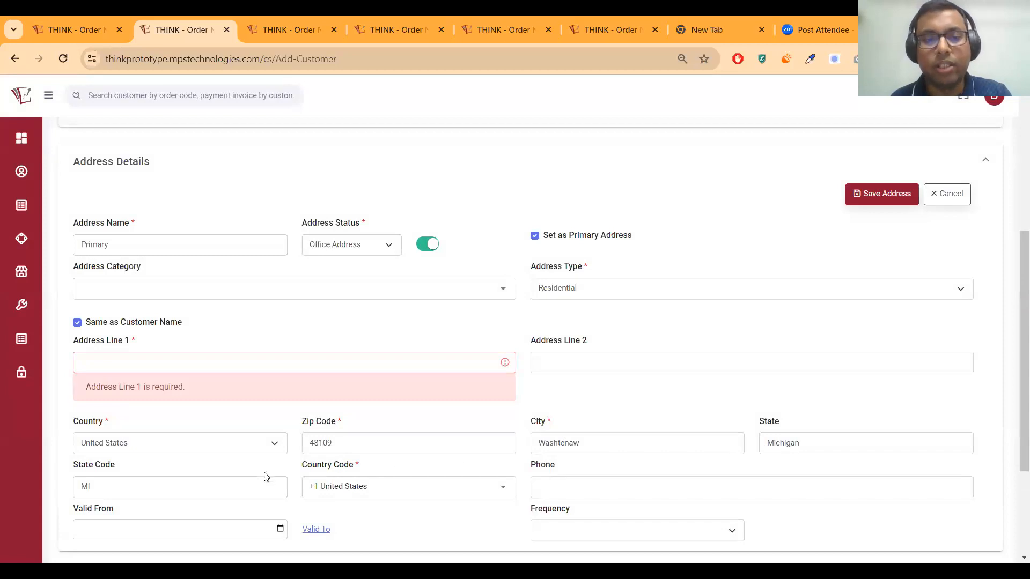
{"action": "left_click", "coordinate": [166, 484]}
{"action": "double_click", "coordinate": [166, 484]}
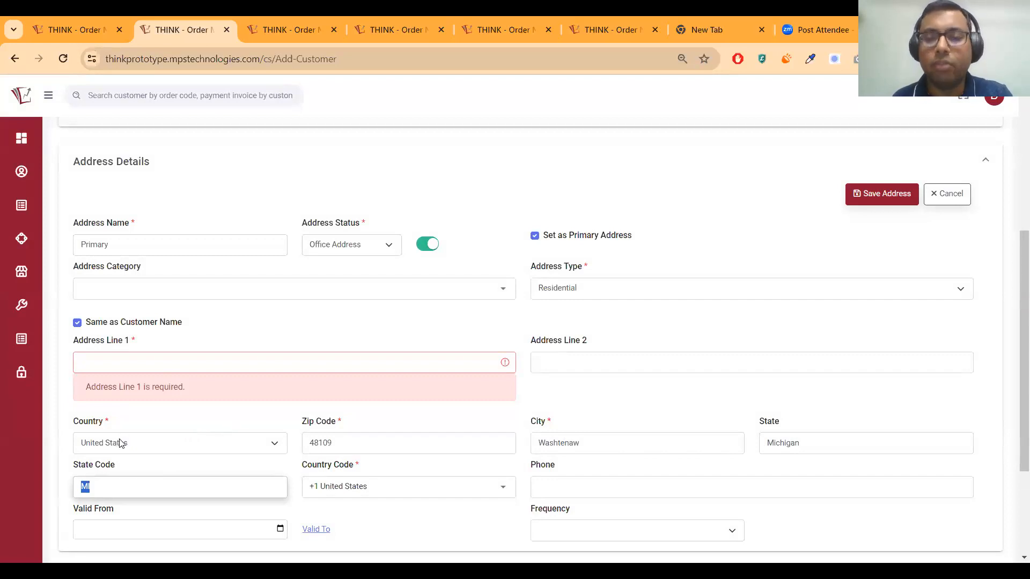
{"action": "left_click", "coordinate": [577, 391]}
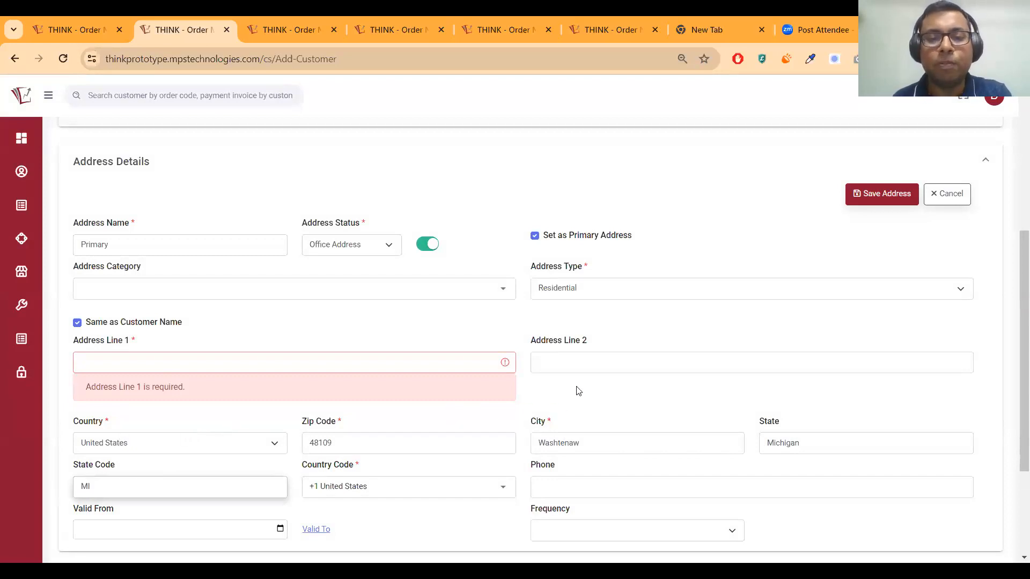
{"action": "scroll", "coordinate": [489, 403], "scroll_direction": "down", "scroll_amount": 3}
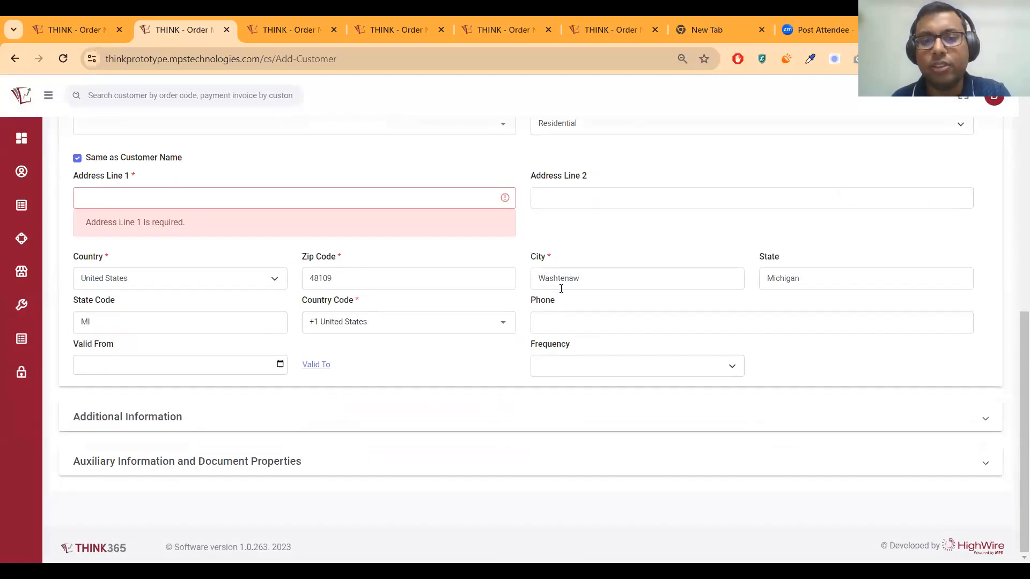
{"action": "left_click", "coordinate": [211, 418]}
{"action": "scroll", "coordinate": [211, 421], "scroll_direction": "down", "scroll_amount": 4}
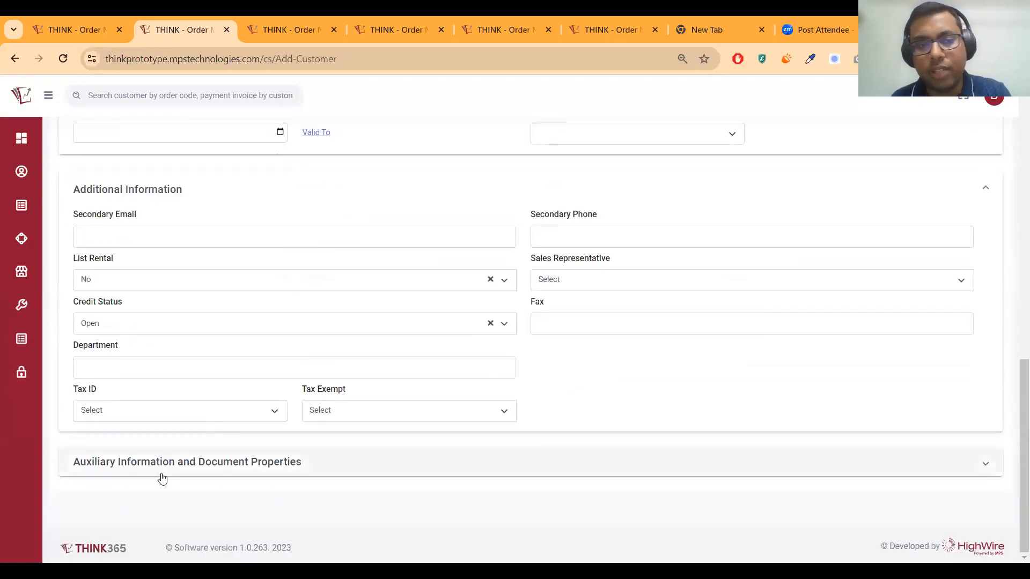
{"action": "left_click", "coordinate": [163, 467]}
{"action": "scroll", "coordinate": [172, 469], "scroll_direction": "down", "scroll_amount": 1}
{"action": "scroll", "coordinate": [375, 457], "scroll_direction": "up", "scroll_amount": 8}
{"action": "scroll", "coordinate": [374, 460], "scroll_direction": "up", "scroll_amount": 5}
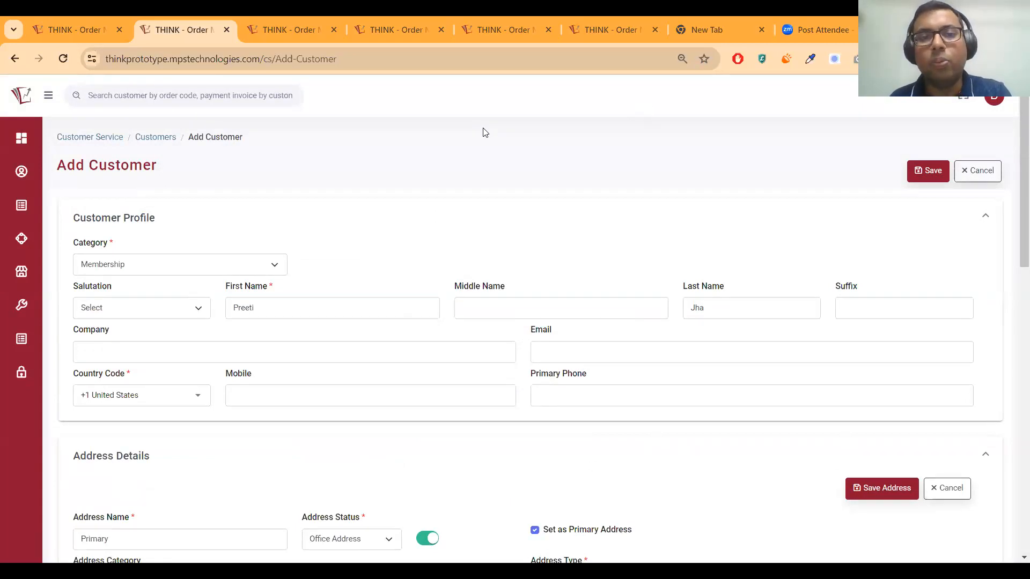
{"action": "scroll", "coordinate": [489, 289], "scroll_direction": "down", "scroll_amount": 5}
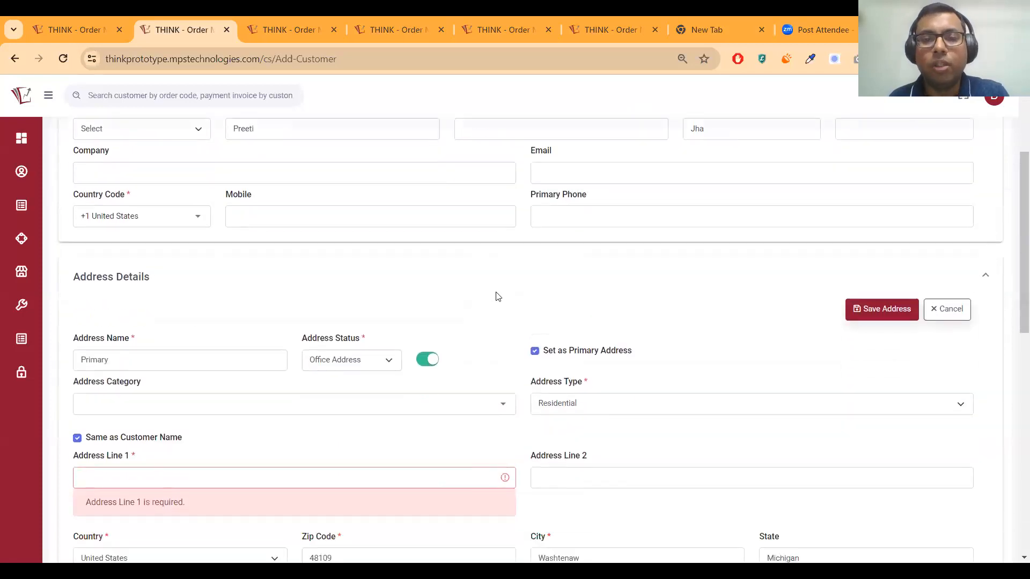
{"action": "scroll", "coordinate": [495, 294], "scroll_direction": "down", "scroll_amount": 2}
{"action": "scroll", "coordinate": [496, 293], "scroll_direction": "up", "scroll_amount": 6}
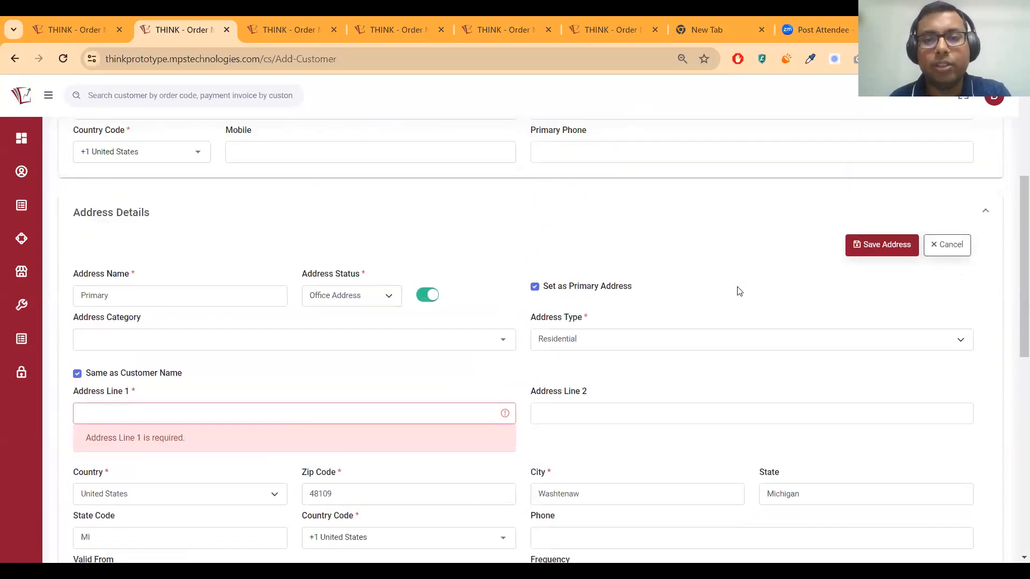
{"action": "scroll", "coordinate": [420, 276], "scroll_direction": "up", "scroll_amount": 1}
{"action": "scroll", "coordinate": [634, 340], "scroll_direction": "down", "scroll_amount": 5}
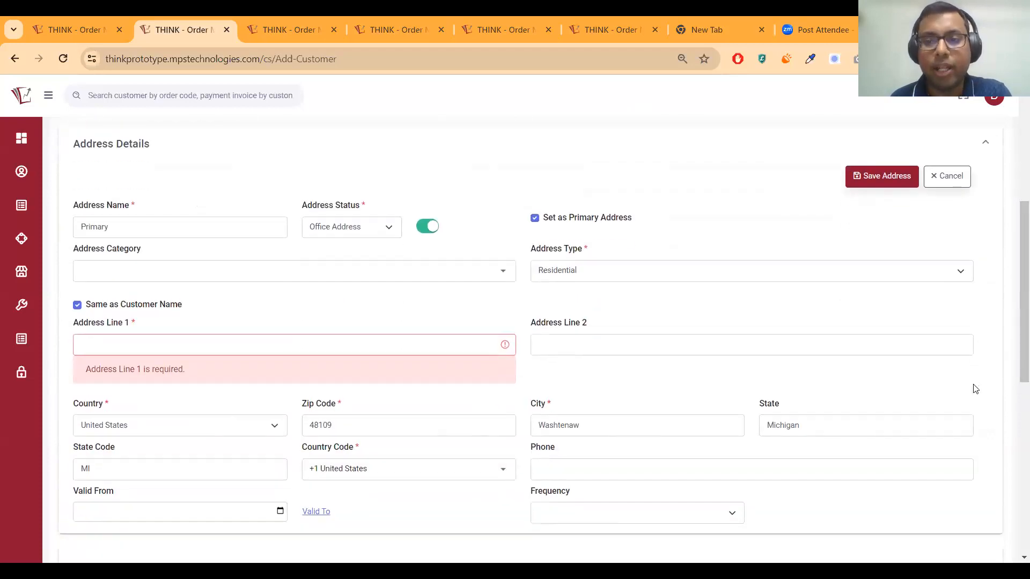
{"action": "scroll", "coordinate": [975, 391], "scroll_direction": "down", "scroll_amount": 3}
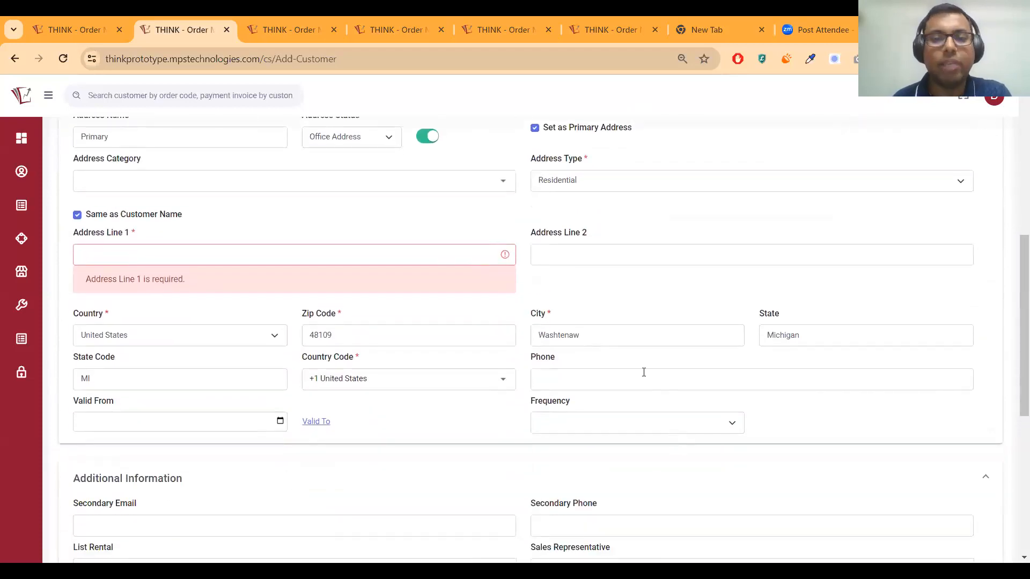
{"action": "left_click", "coordinate": [591, 252]}
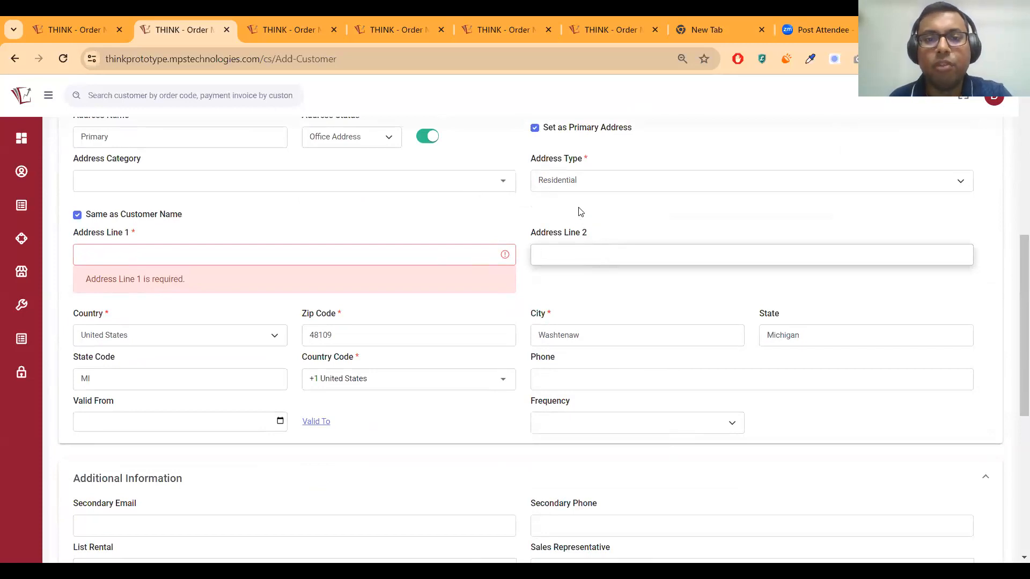
{"action": "scroll", "coordinate": [976, 301], "scroll_direction": "up", "scroll_amount": 1}
{"action": "scroll", "coordinate": [976, 302], "scroll_direction": "up", "scroll_amount": 3}
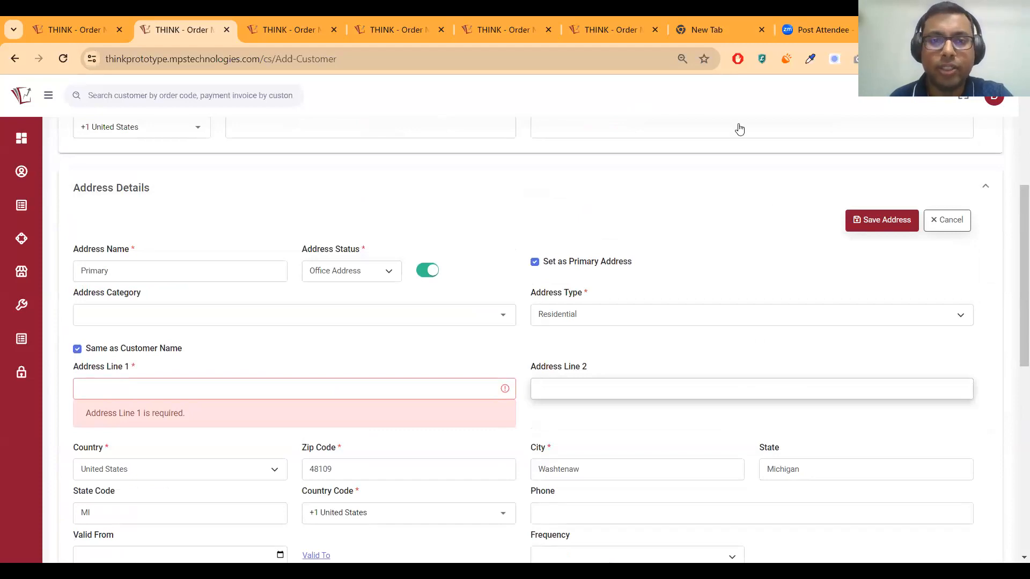
{"action": "left_click", "coordinate": [503, 232]}
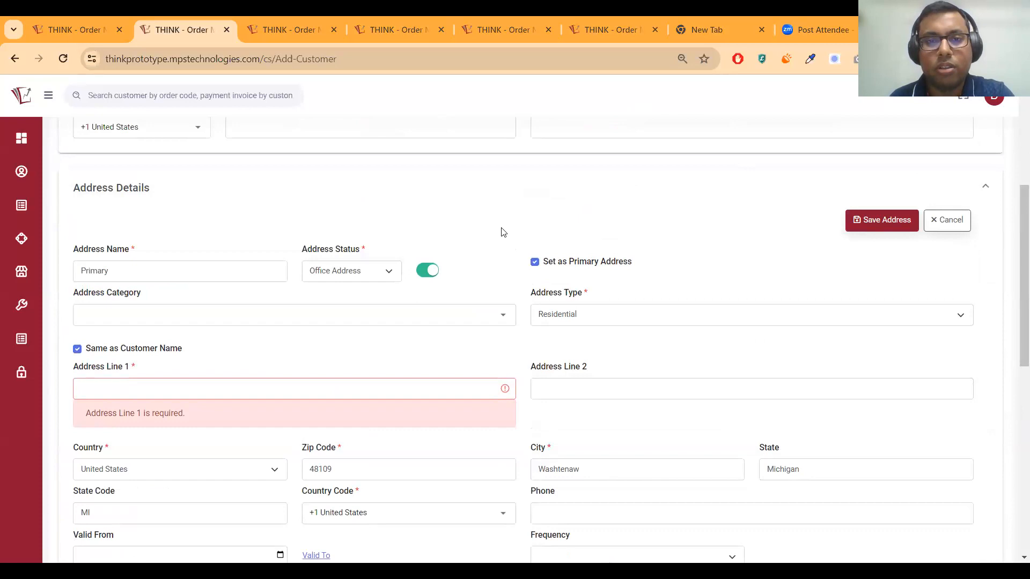
{"action": "scroll", "coordinate": [354, 410], "scroll_direction": "down", "scroll_amount": 9}
{"action": "scroll", "coordinate": [356, 404], "scroll_direction": "up", "scroll_amount": 13}
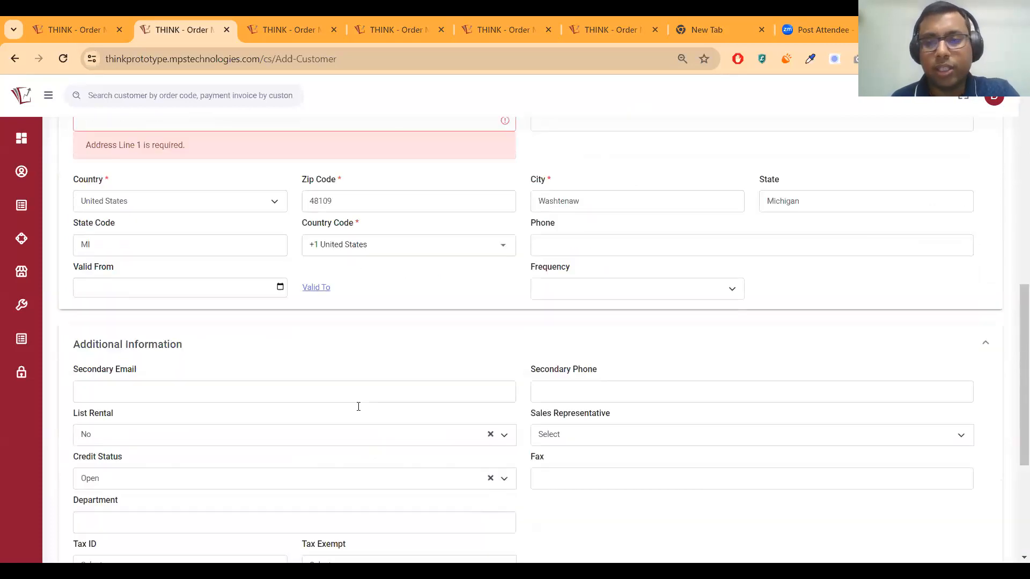
{"action": "scroll", "coordinate": [276, 395], "scroll_direction": "up", "scroll_amount": 2}
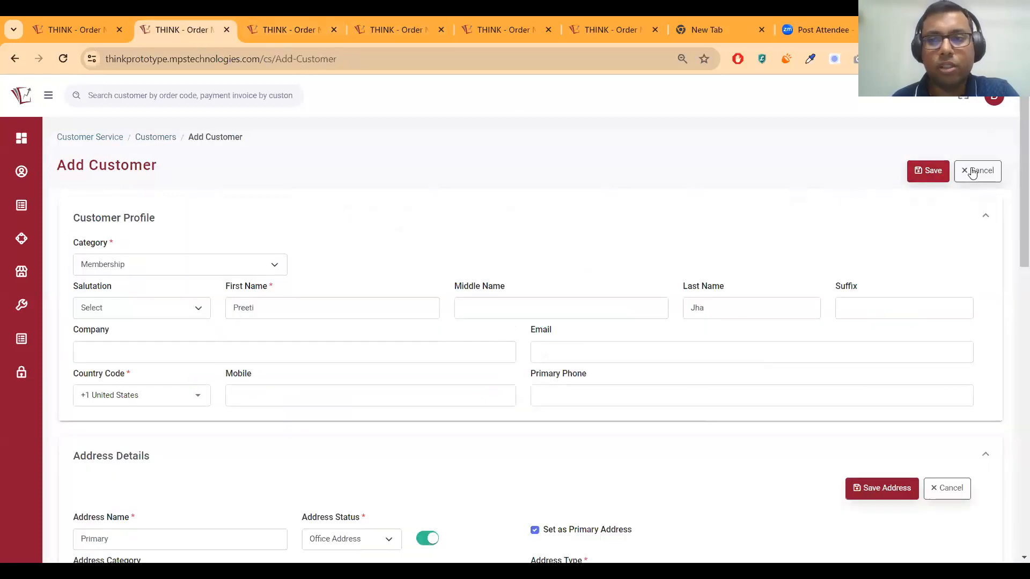
Cancel the new customer and bring up the HighMps customer's action menu
{"action": "left_click", "coordinate": [972, 172]}
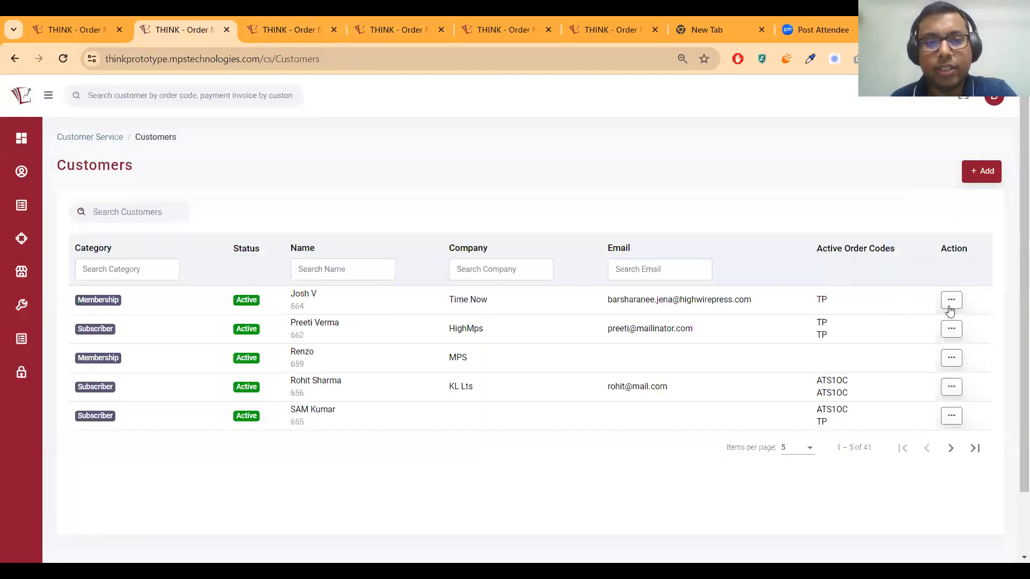
{"action": "left_click", "coordinate": [951, 331]}
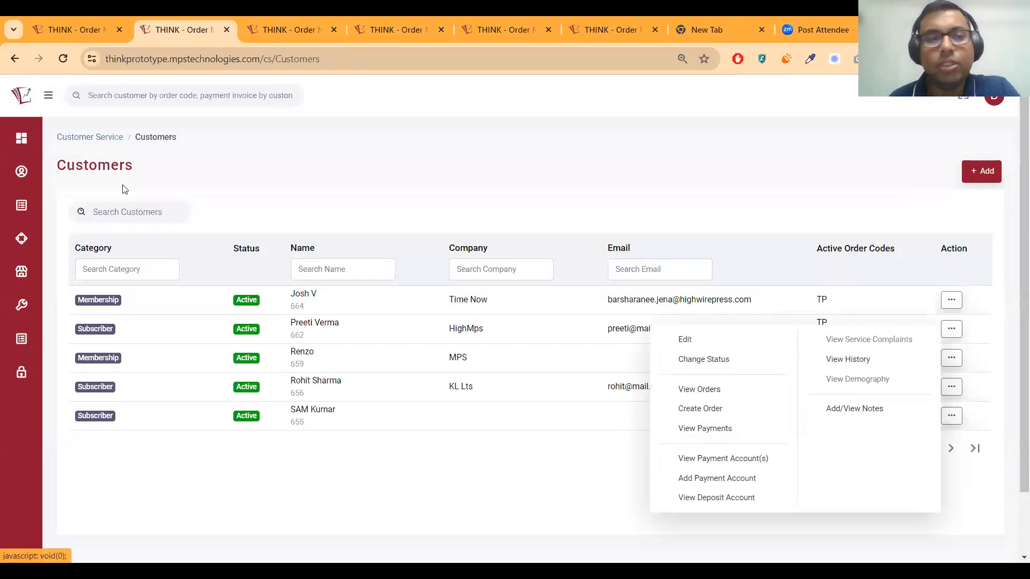
{"action": "mouse_move", "coordinate": [18, 133]}
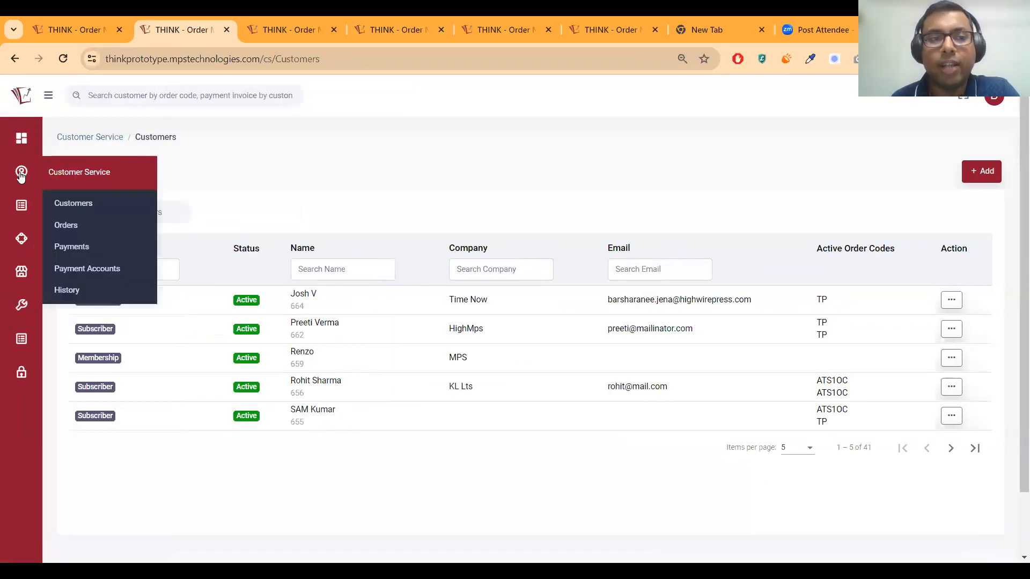
{"action": "left_click", "coordinate": [58, 105]}
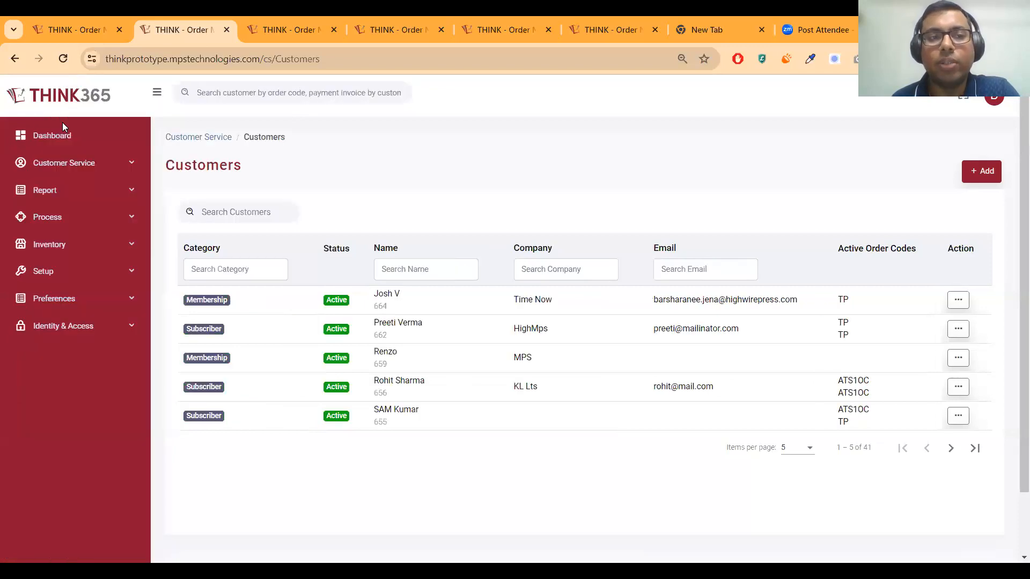
{"action": "left_click", "coordinate": [66, 163]}
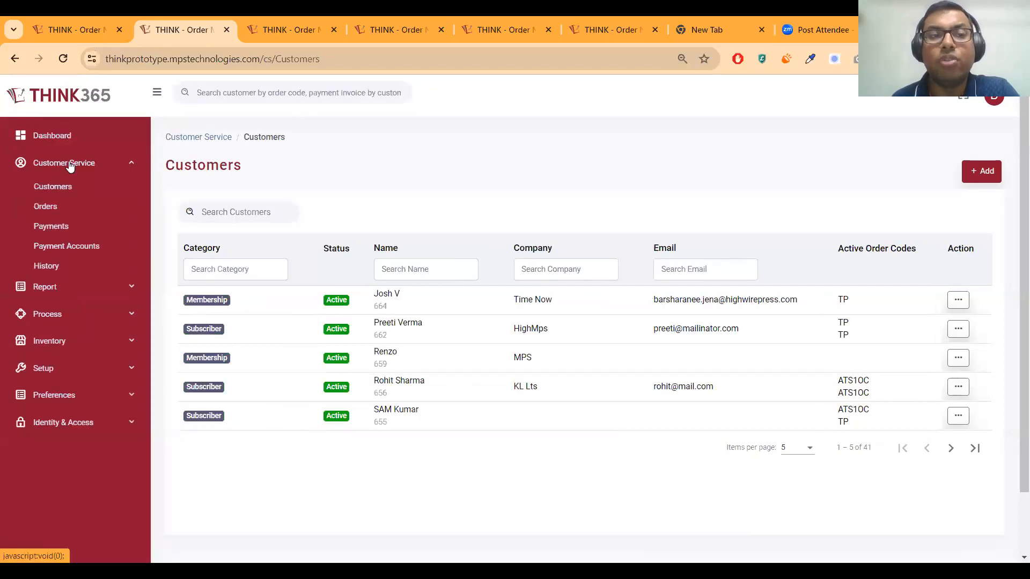
{"action": "left_click", "coordinate": [157, 92]}
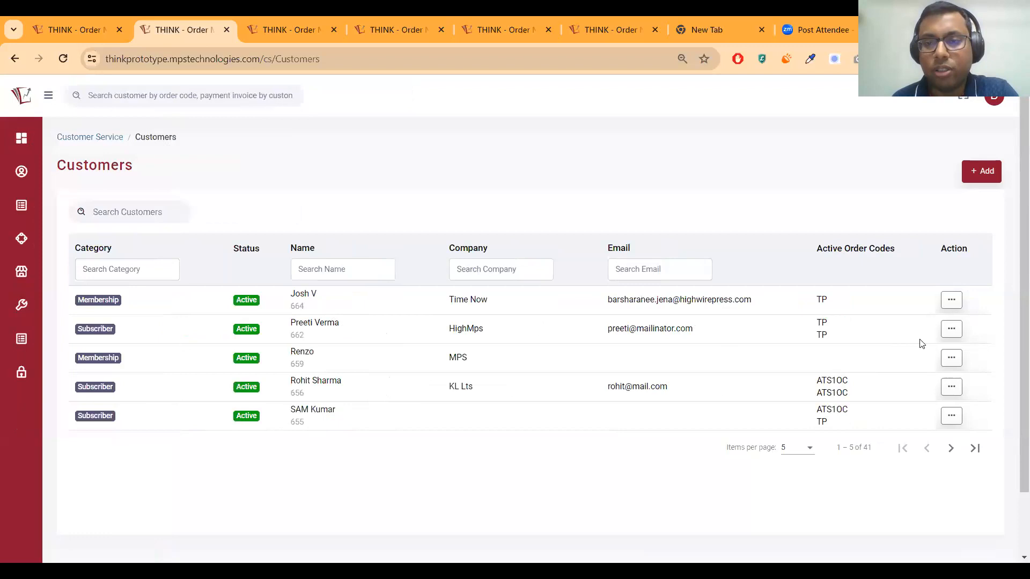
{"action": "left_click", "coordinate": [951, 331]}
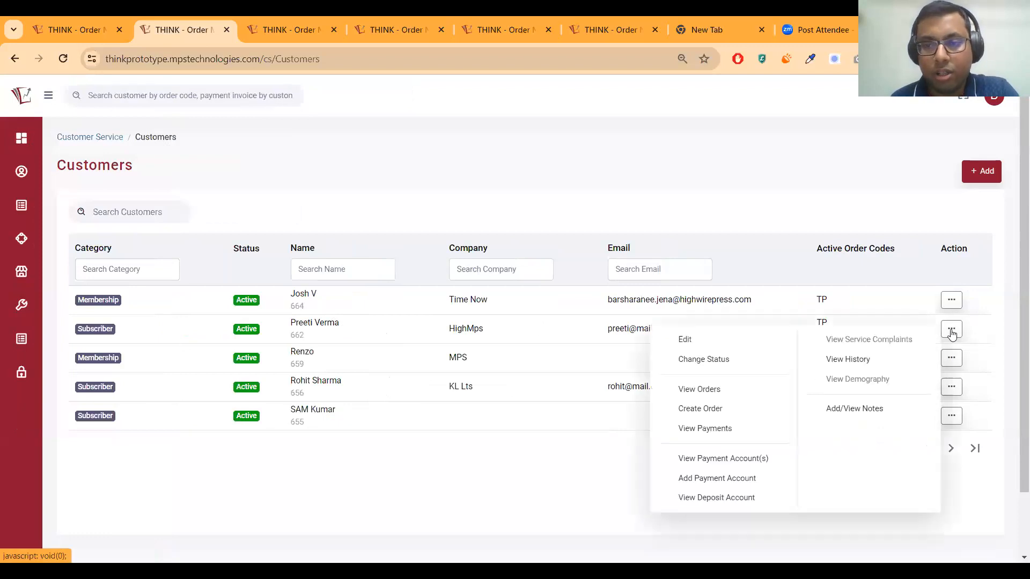
View the HighMps customer's orders
{"action": "left_click", "coordinate": [694, 390]}
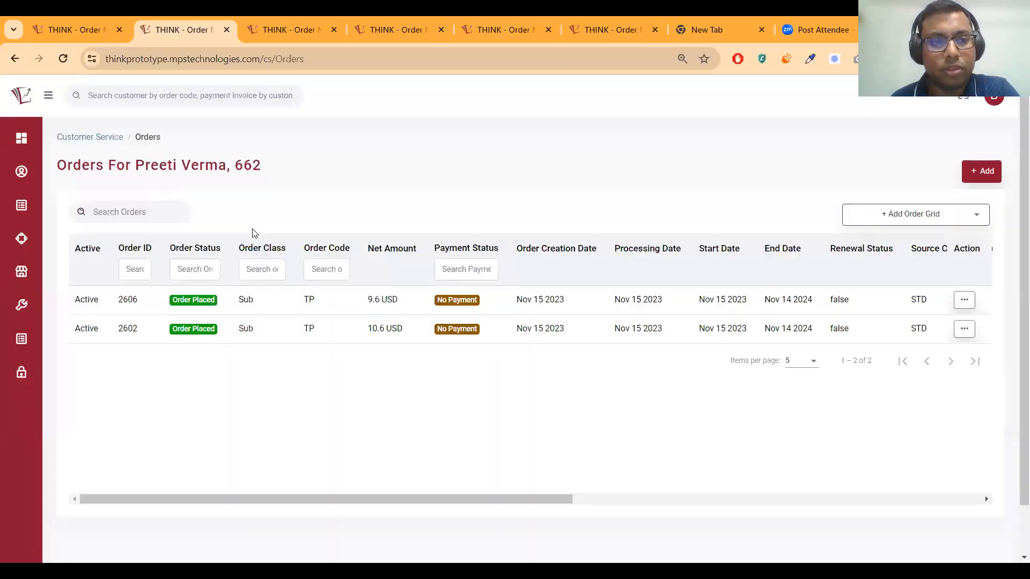
{"action": "double_click", "coordinate": [214, 167]}
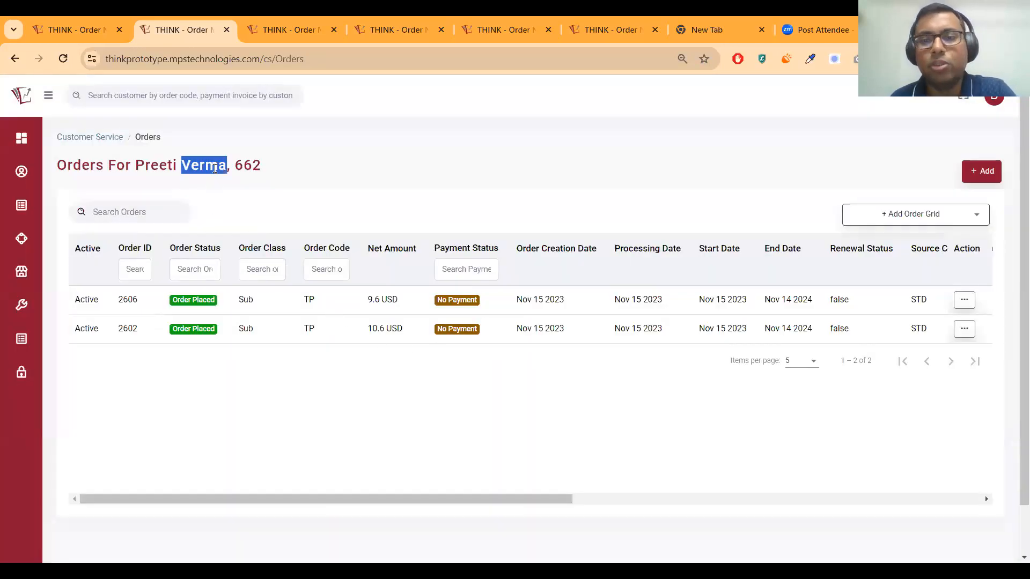
{"action": "triple_click", "coordinate": [216, 168]}
{"action": "left_click", "coordinate": [230, 168]}
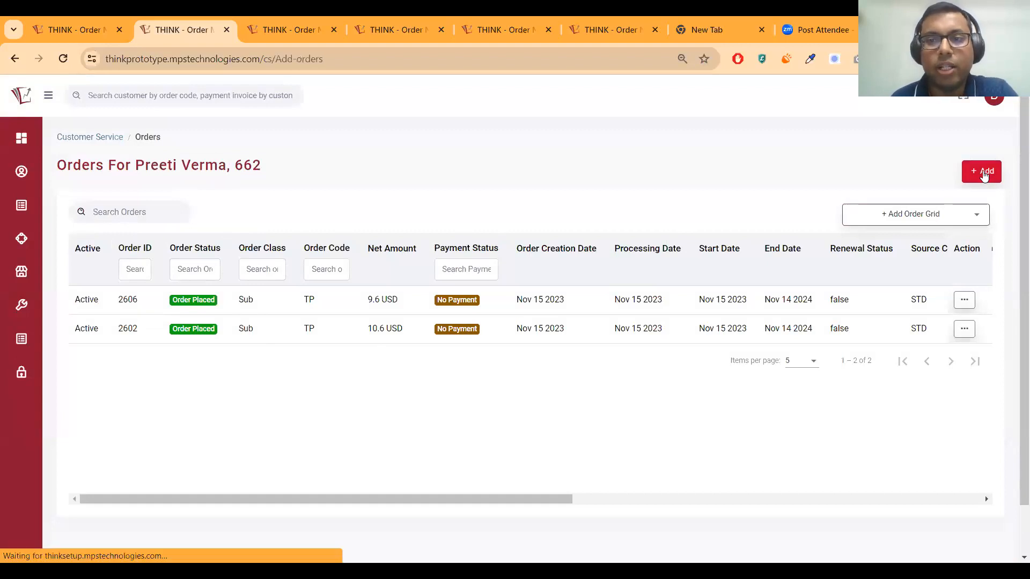
Start a new order for this customer and show the Order Code List
{"action": "left_click", "coordinate": [985, 172]}
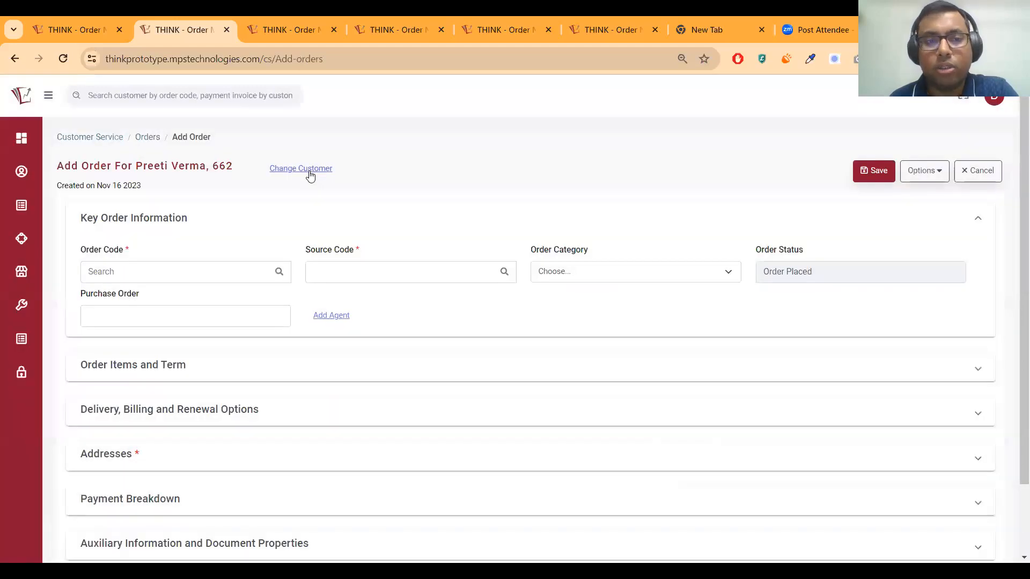
{"action": "left_click_drag", "start_coordinate": [59, 162], "coordinate": [238, 167]}
{"action": "left_click", "coordinate": [236, 168]}
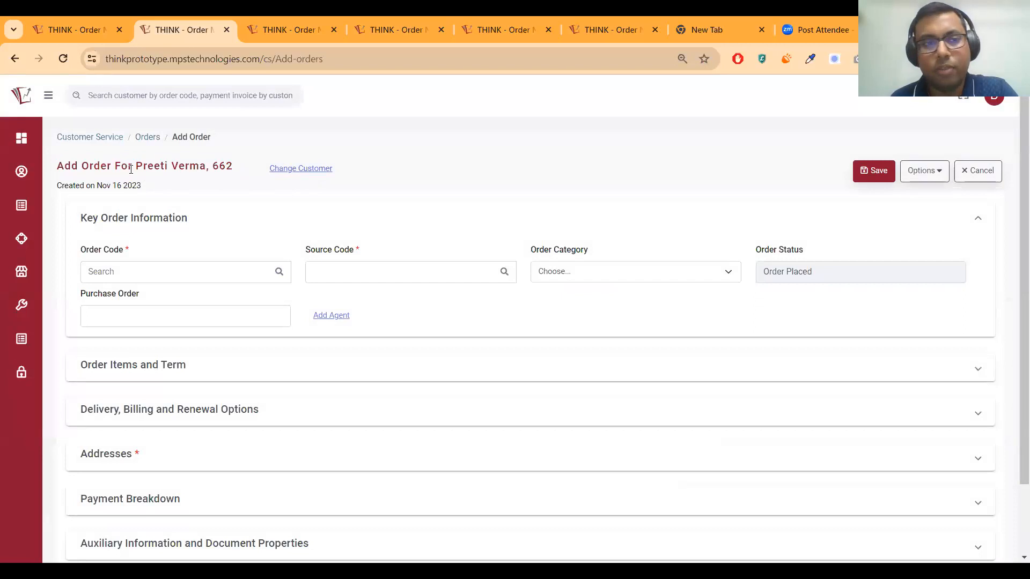
{"action": "left_click", "coordinate": [122, 272]}
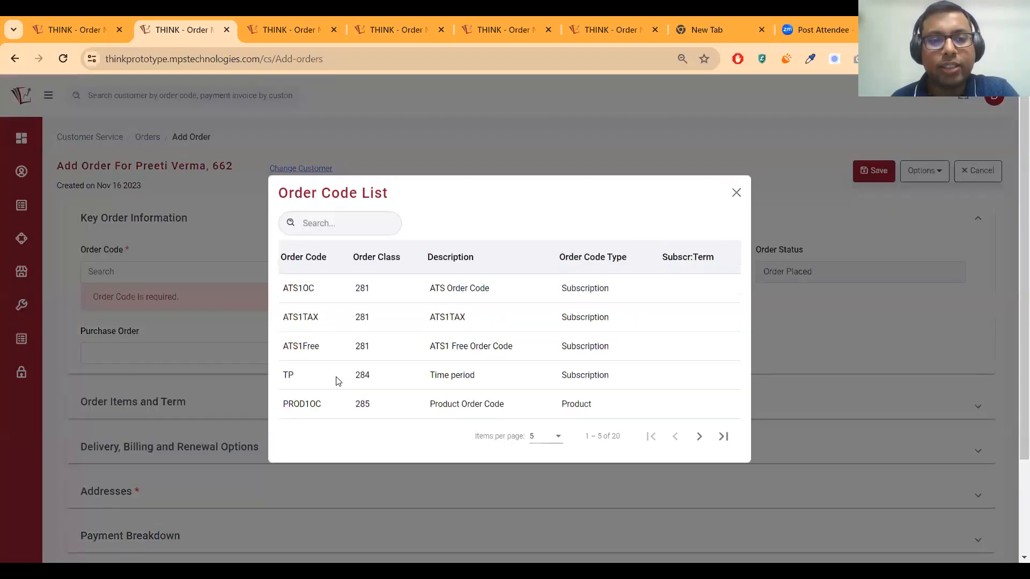
Set the new order's Order Code to TP
{"action": "left_click", "coordinate": [336, 378]}
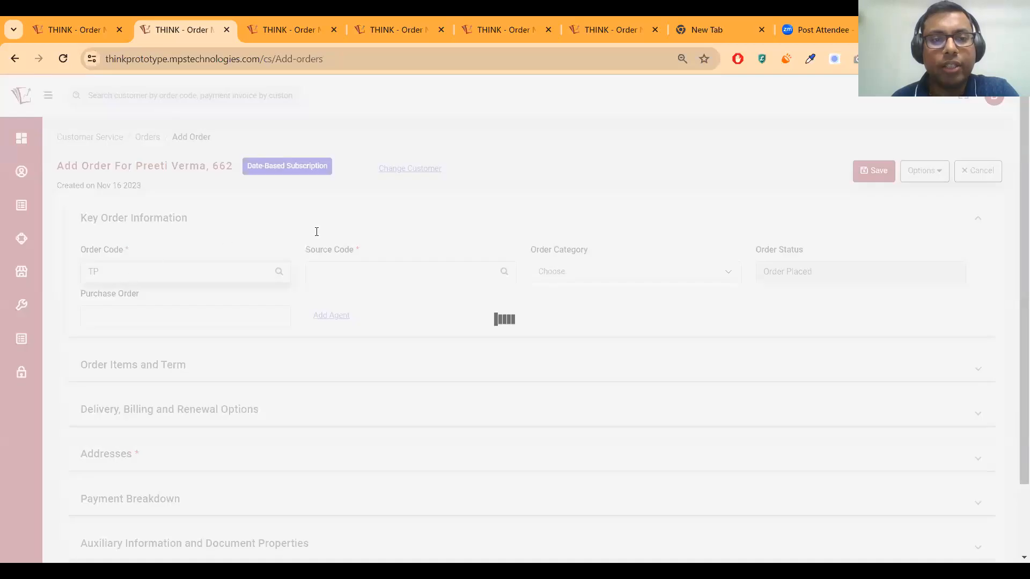
{"action": "type", "text": "TP"}
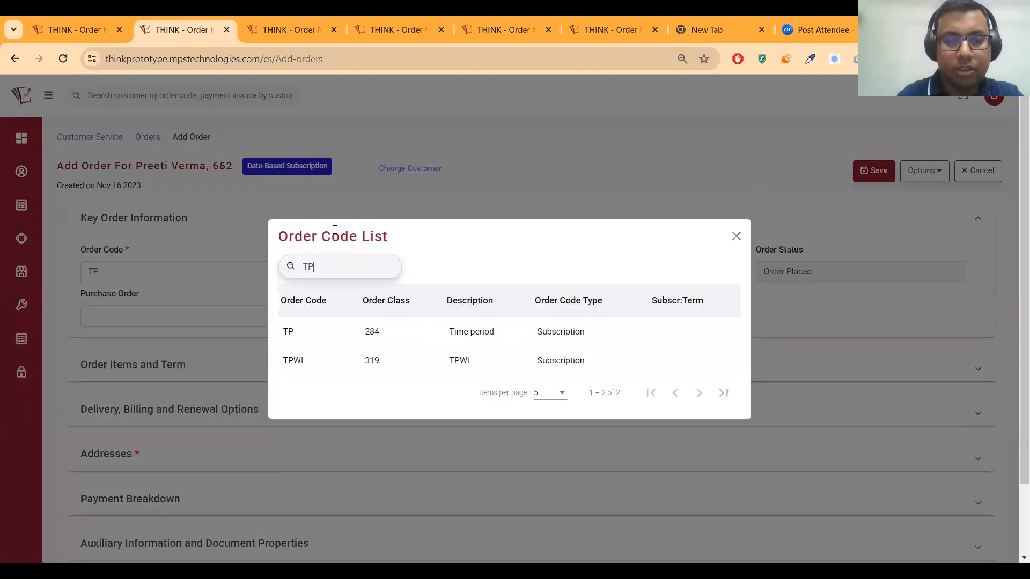
{"action": "key", "text": "ctrl+a"}
{"action": "key", "text": "BackSpace"}
{"action": "left_click", "coordinate": [312, 377]}
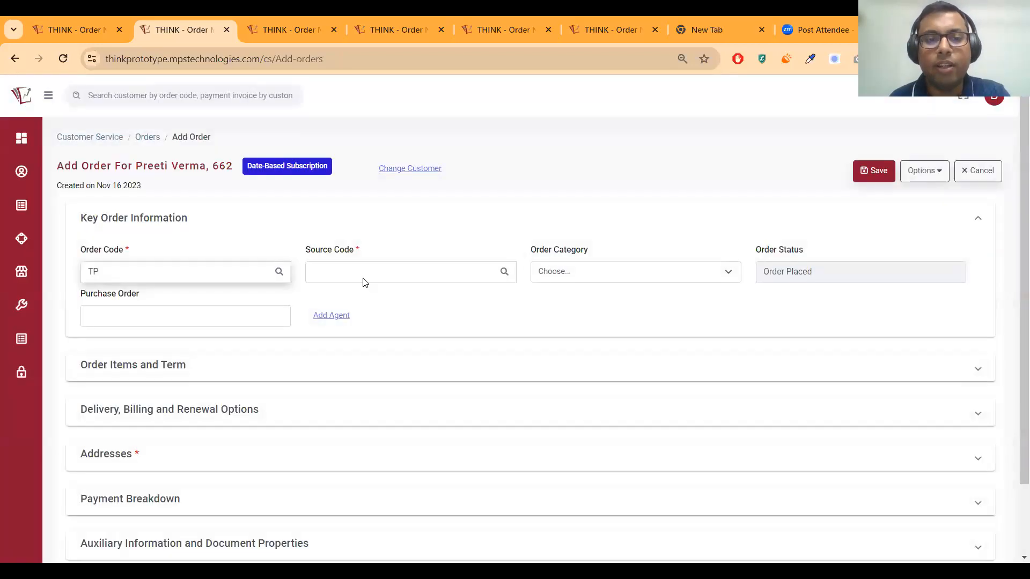
Set the Source Code to TP_SC and add agent details
{"action": "left_click", "coordinate": [362, 279]}
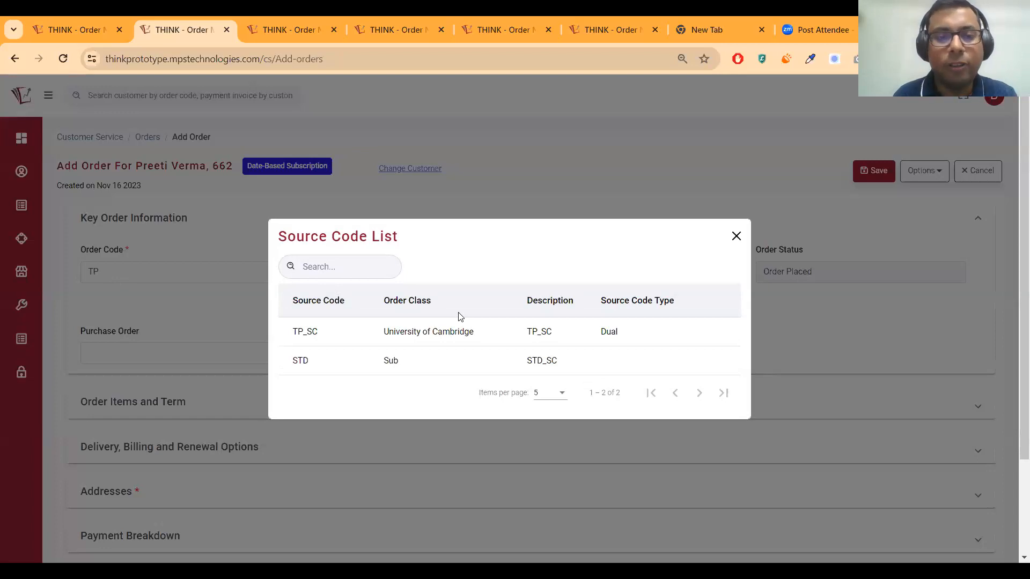
{"action": "left_click", "coordinate": [411, 332]}
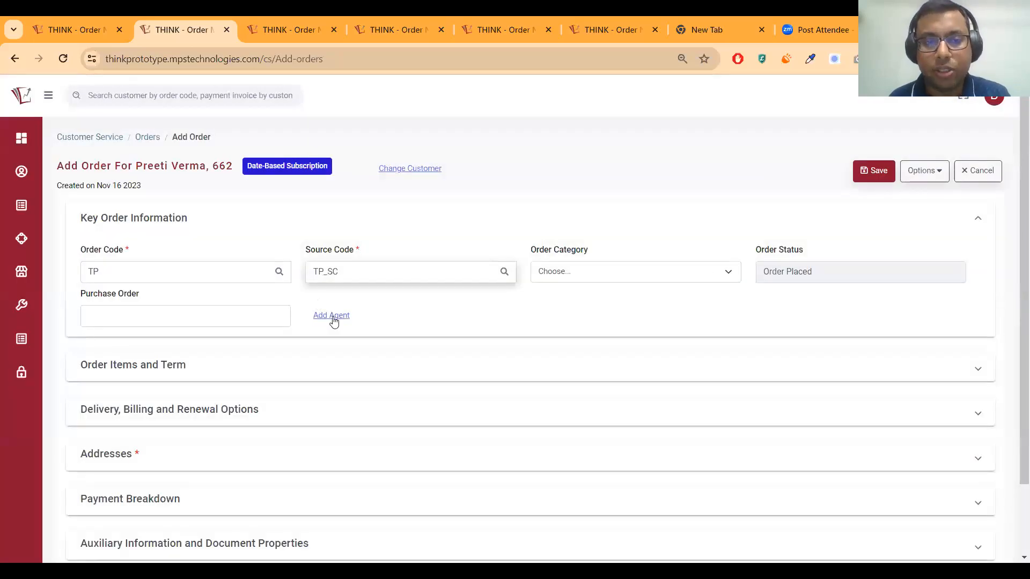
{"action": "left_click", "coordinate": [332, 316]}
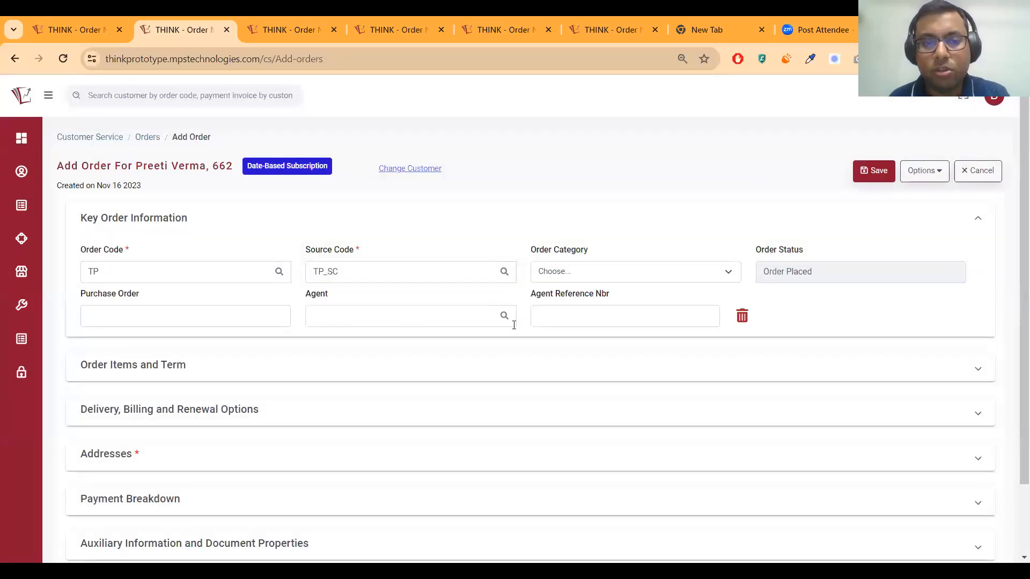
Remove the agent fields from the new order form again
{"action": "left_click", "coordinate": [742, 317]}
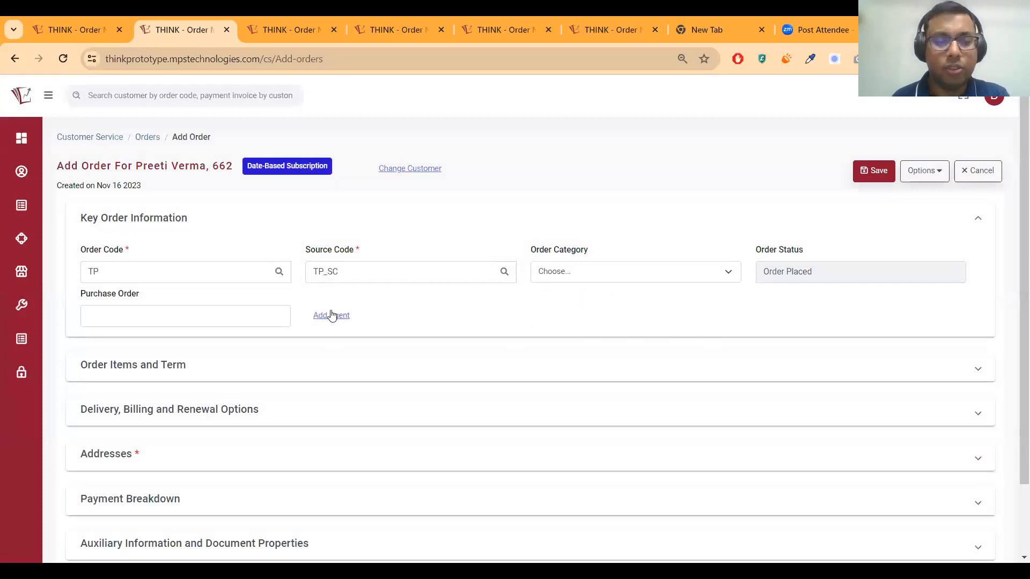
{"action": "scroll", "coordinate": [241, 294], "scroll_direction": "down", "scroll_amount": 2}
{"action": "scroll", "coordinate": [244, 299], "scroll_direction": "up", "scroll_amount": 1}
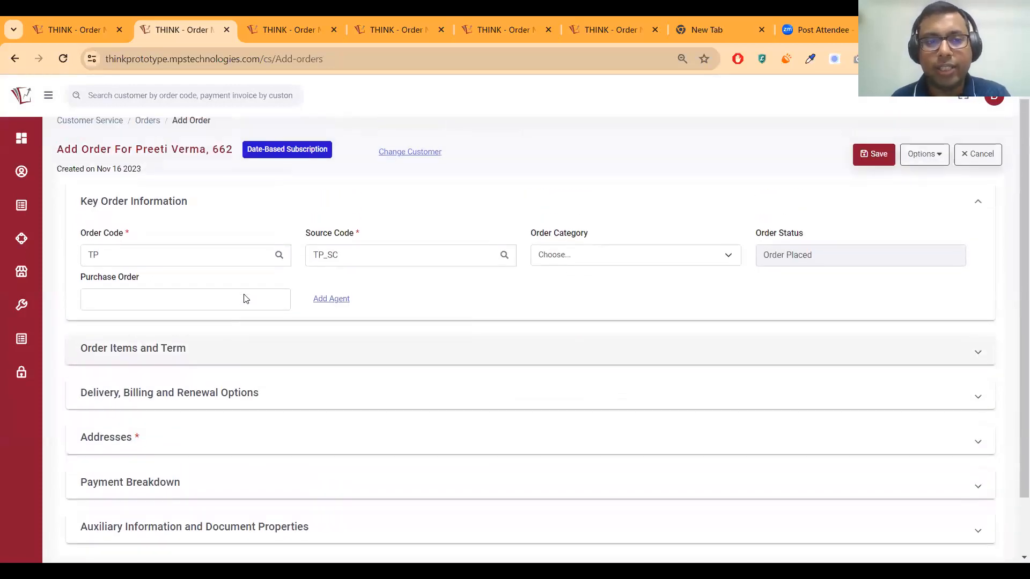
{"action": "scroll", "coordinate": [246, 299], "scroll_direction": "up", "scroll_amount": 1}
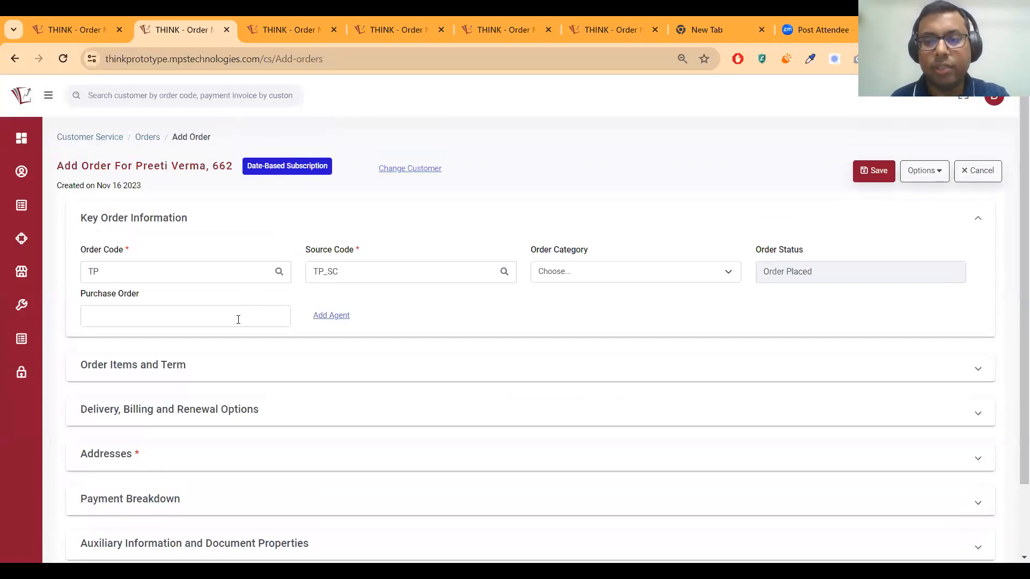
{"action": "scroll", "coordinate": [238, 319], "scroll_direction": "down", "scroll_amount": 1}
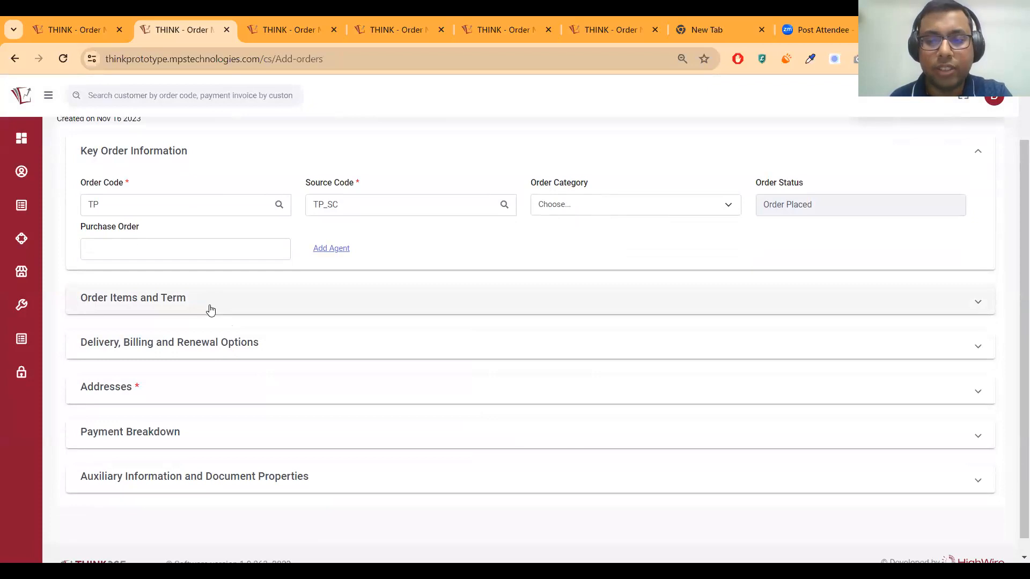
{"action": "scroll", "coordinate": [208, 309], "scroll_direction": "down", "scroll_amount": 1}
{"action": "scroll", "coordinate": [204, 285], "scroll_direction": "up", "scroll_amount": 1}
{"action": "scroll", "coordinate": [208, 274], "scroll_direction": "up", "scroll_amount": 1}
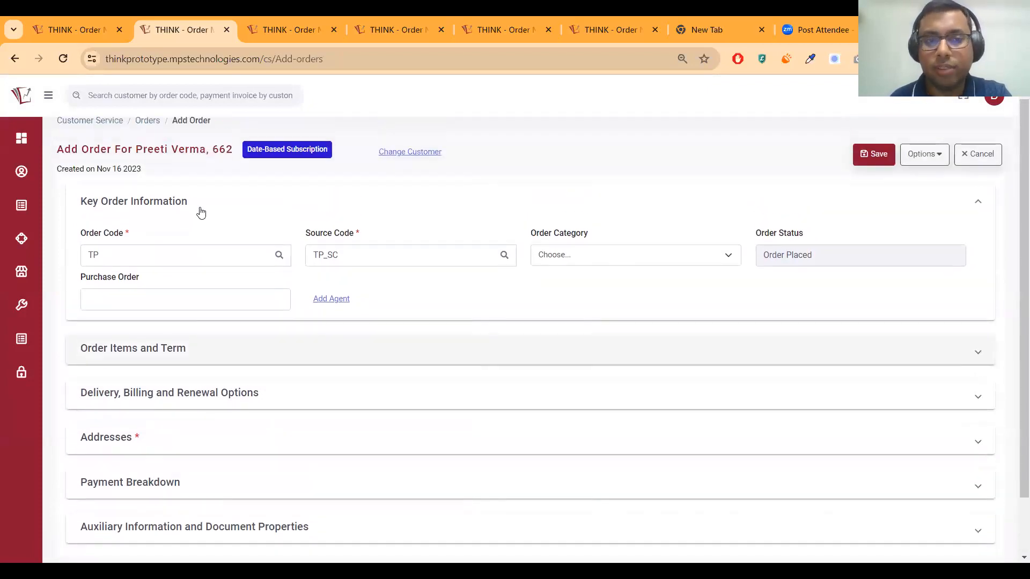
Expand Order Items and Term, then Addresses, to review the Recent and Own Addresses
{"action": "left_click", "coordinate": [192, 357]}
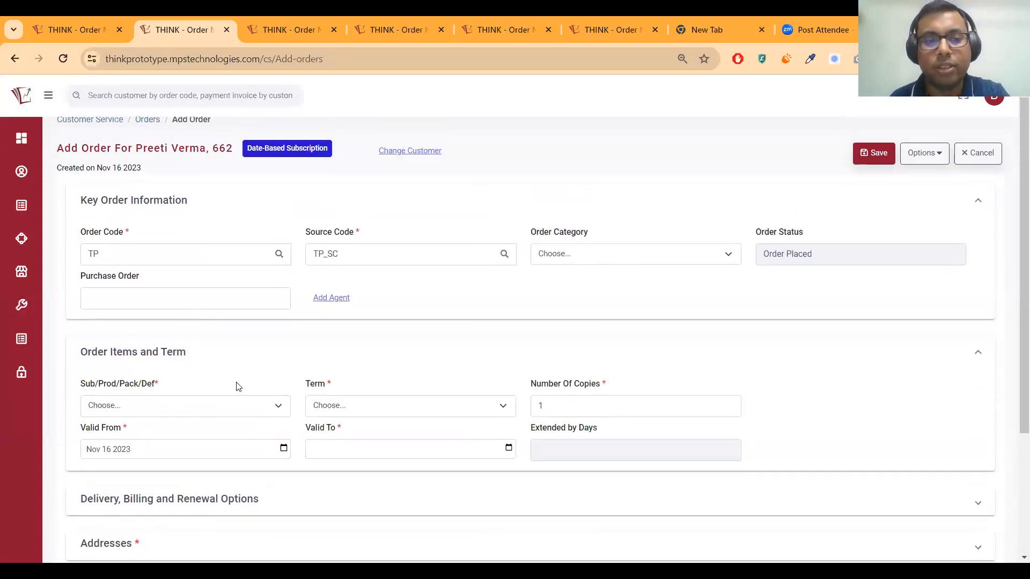
{"action": "scroll", "coordinate": [234, 386], "scroll_direction": "down", "scroll_amount": 2}
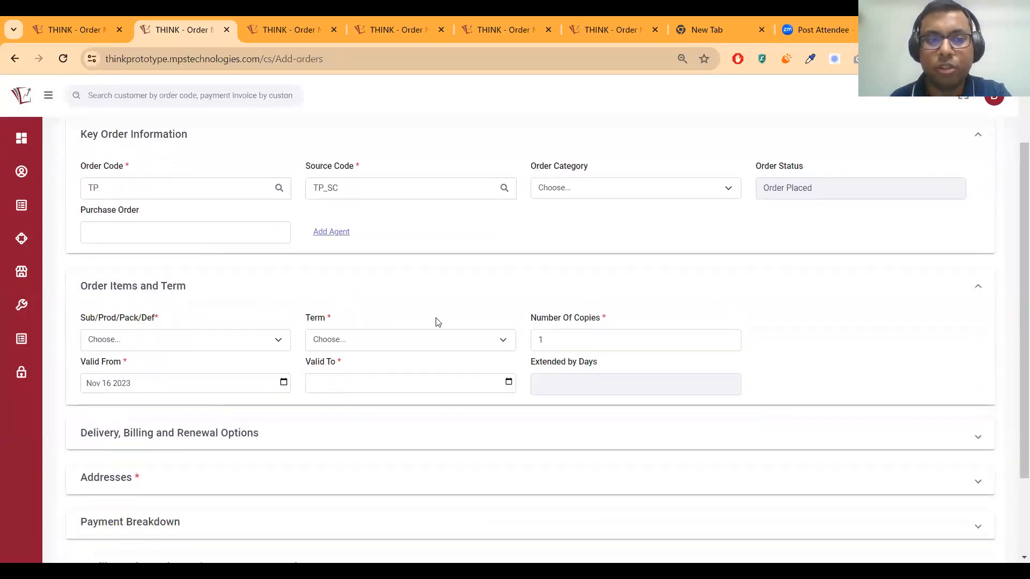
{"action": "scroll", "coordinate": [237, 343], "scroll_direction": "down", "scroll_amount": 3}
{"action": "left_click", "coordinate": [177, 375]}
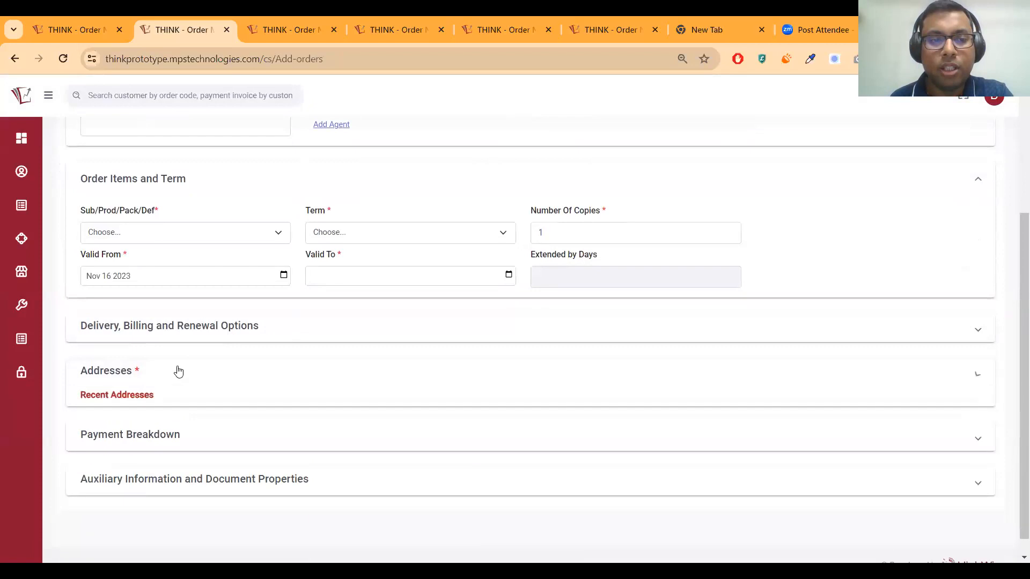
{"action": "scroll", "coordinate": [230, 369], "scroll_direction": "down", "scroll_amount": 4}
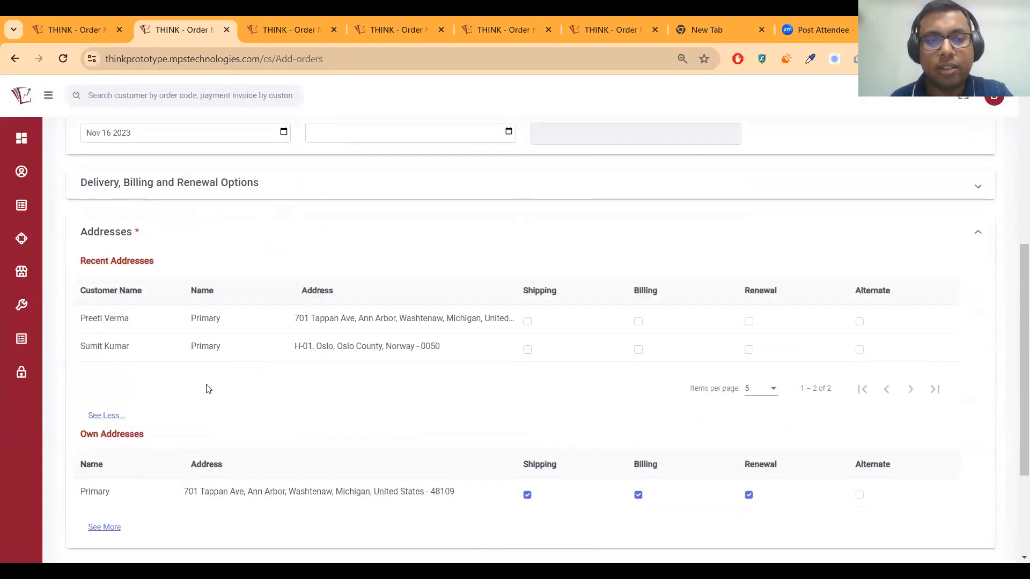
{"action": "scroll", "coordinate": [232, 384], "scroll_direction": "down", "scroll_amount": 3}
{"action": "scroll", "coordinate": [169, 397], "scroll_direction": "up", "scroll_amount": 2}
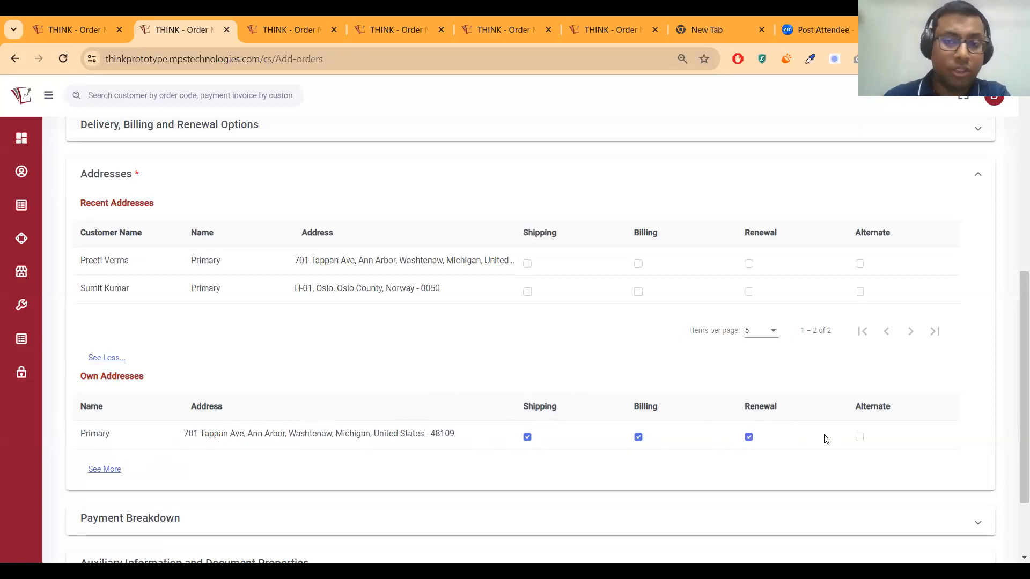
Use another customer's Primary address, found under Other Customer Addresses, for billing
{"action": "left_click", "coordinate": [100, 470]}
{"action": "scroll", "coordinate": [136, 476], "scroll_direction": "down", "scroll_amount": 2}
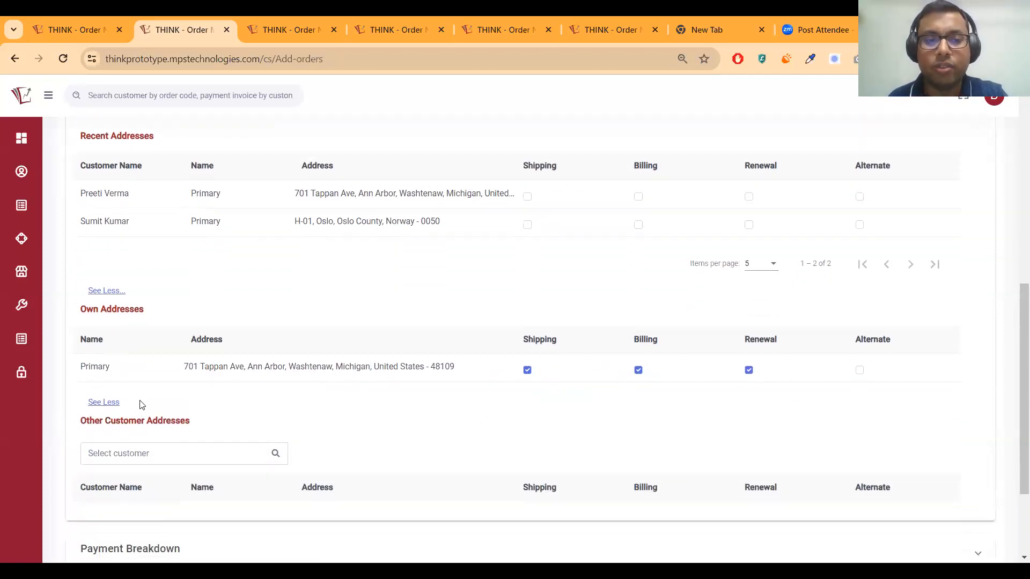
{"action": "scroll", "coordinate": [142, 392], "scroll_direction": "down", "scroll_amount": 1}
{"action": "left_click", "coordinate": [175, 388]}
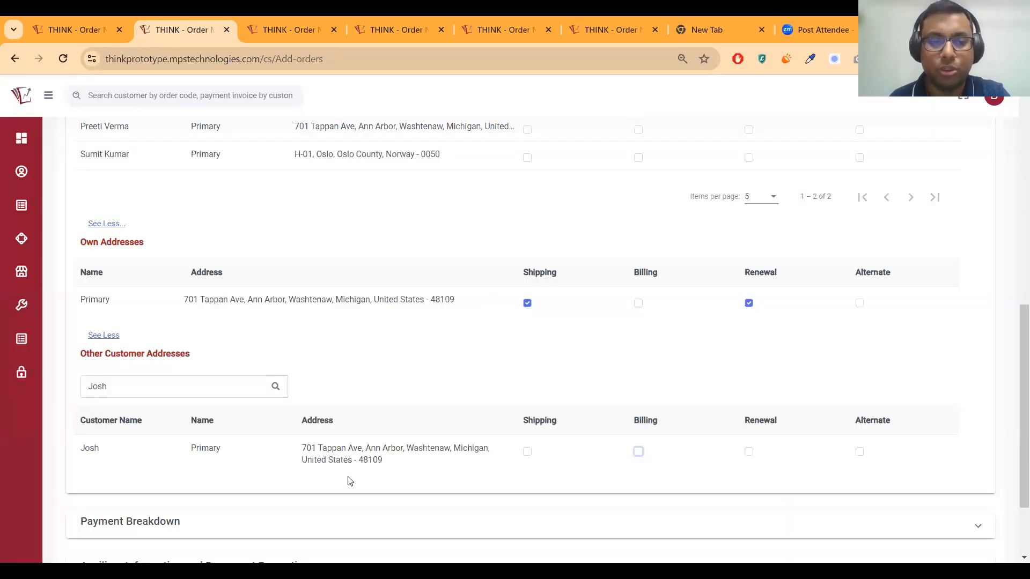
Expand Payment Breakdown, which shows 0 USD with No Payment
{"action": "scroll", "coordinate": [282, 428], "scroll_direction": "down", "scroll_amount": 2}
{"action": "left_click", "coordinate": [281, 426]}
{"action": "scroll", "coordinate": [283, 428], "scroll_direction": "down", "scroll_amount": 3}
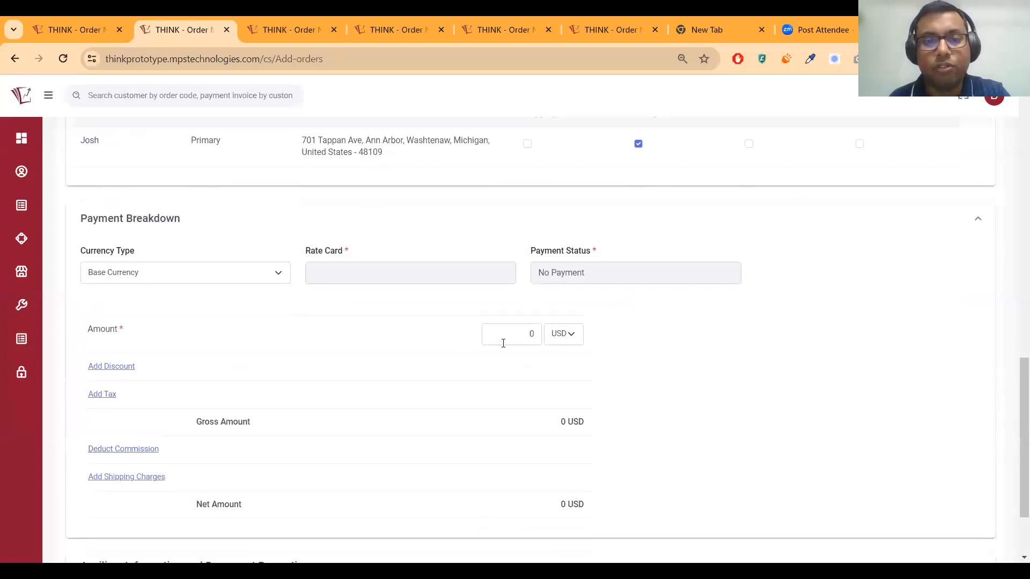
Select product 115 - SD For TP, giving a 1y Online term to Nov 15 2024
{"action": "scroll", "coordinate": [503, 343], "scroll_direction": "up", "scroll_amount": 9}
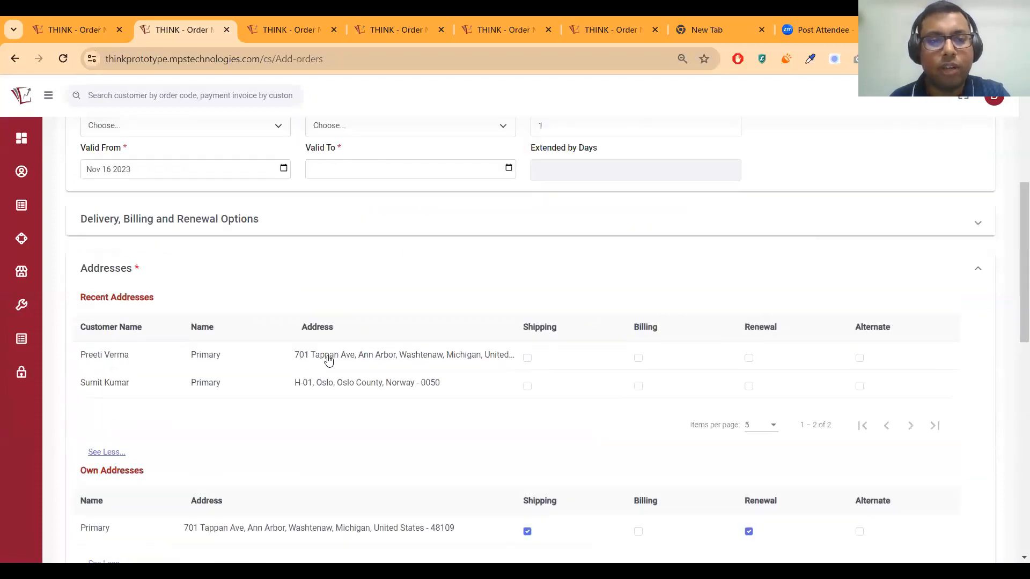
{"action": "scroll", "coordinate": [325, 354], "scroll_direction": "up", "scroll_amount": 3}
{"action": "scroll", "coordinate": [317, 342], "scroll_direction": "up", "scroll_amount": 1}
{"action": "left_click", "coordinate": [176, 326]}
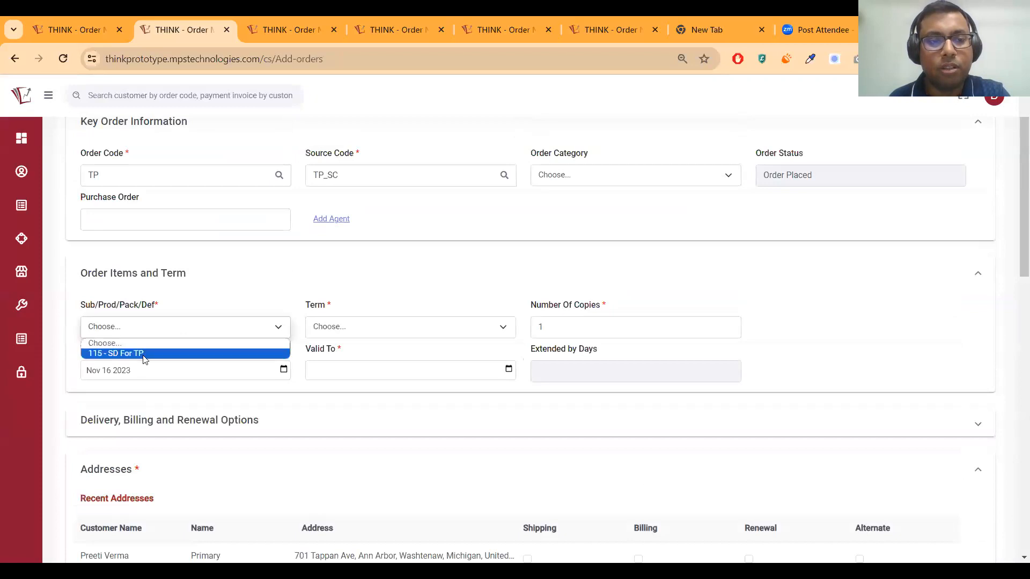
{"action": "left_click", "coordinate": [143, 354]}
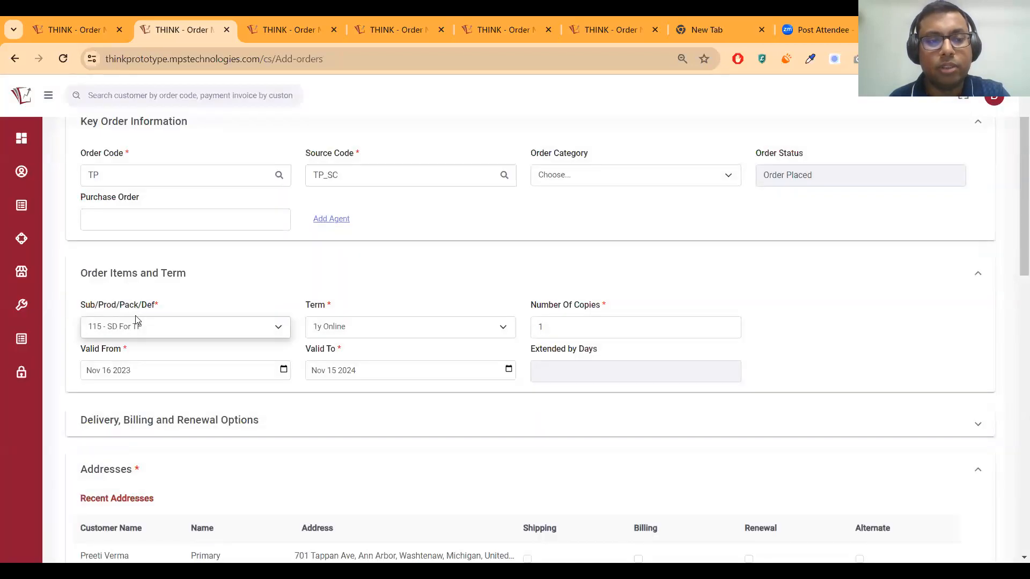
Check the order amount and tax in Payment Breakdown, totalling 10.60 USD
{"action": "scroll", "coordinate": [533, 409], "scroll_direction": "down", "scroll_amount": 8}
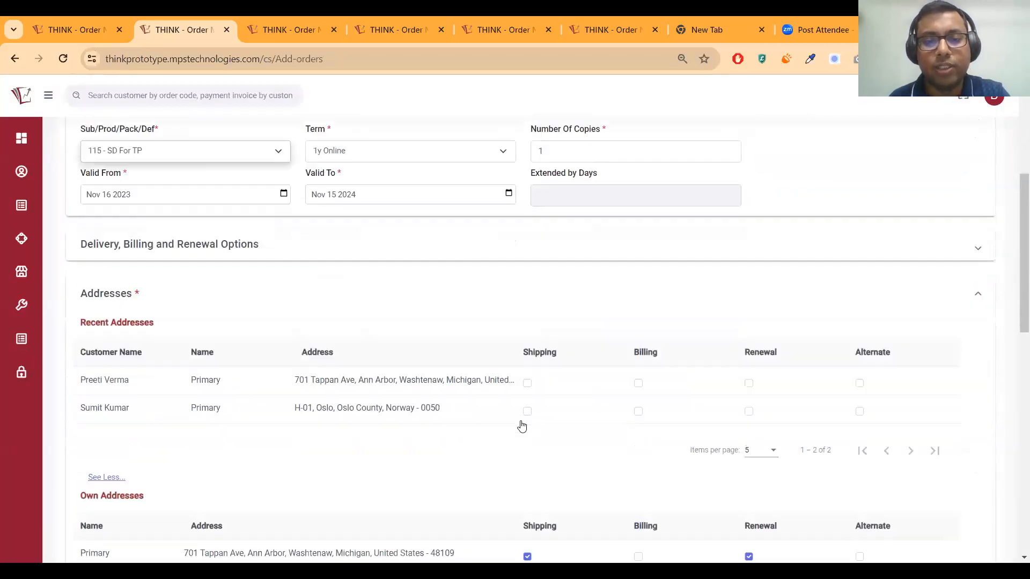
{"action": "scroll", "coordinate": [509, 411], "scroll_direction": "down", "scroll_amount": 4}
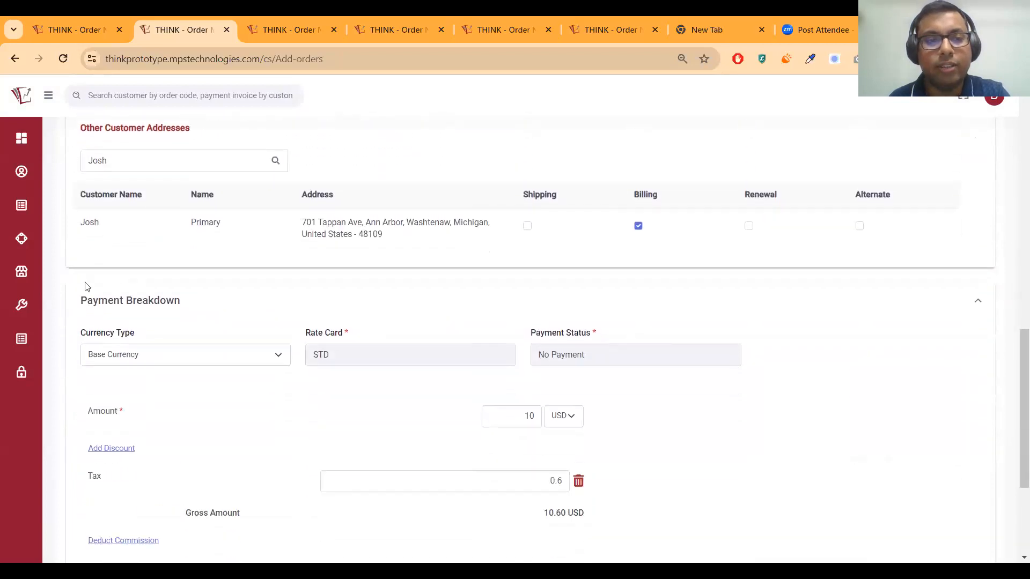
{"action": "scroll", "coordinate": [459, 283], "scroll_direction": "down", "scroll_amount": 3}
{"action": "left_click", "coordinate": [521, 269]}
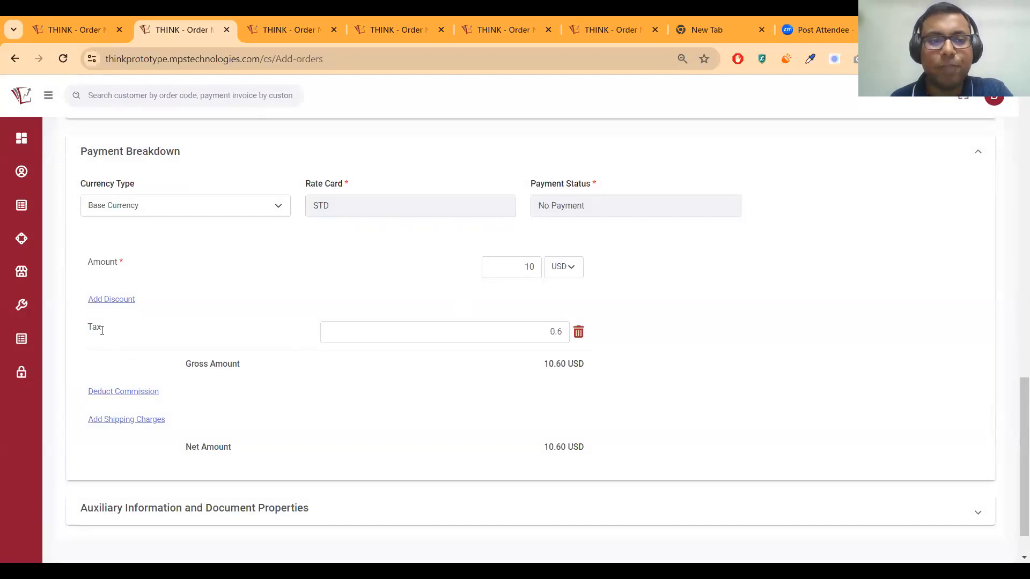
{"action": "left_click", "coordinate": [549, 332]}
{"action": "left_click", "coordinate": [1013, 320]}
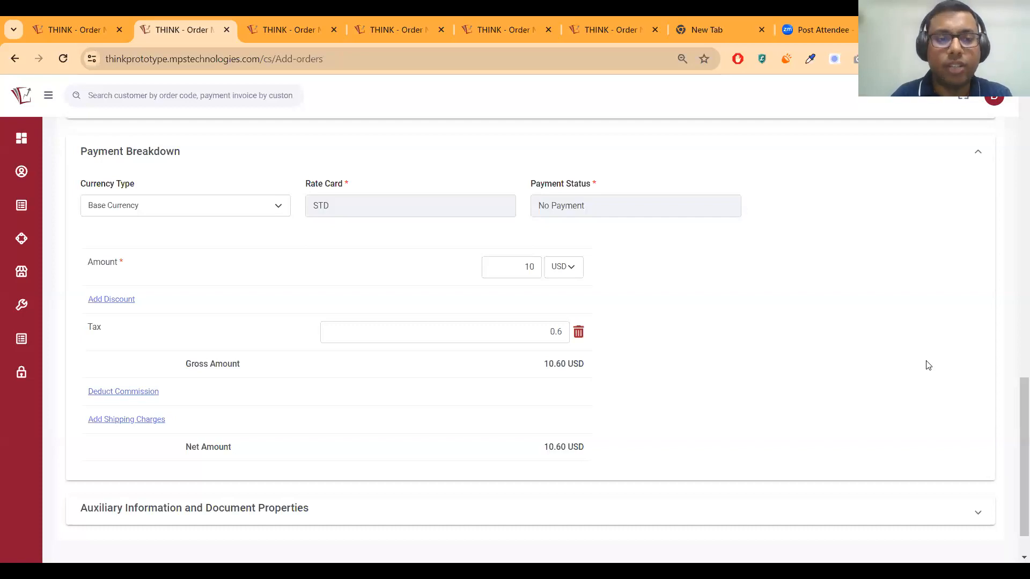
{"action": "double_click", "coordinate": [557, 333]}
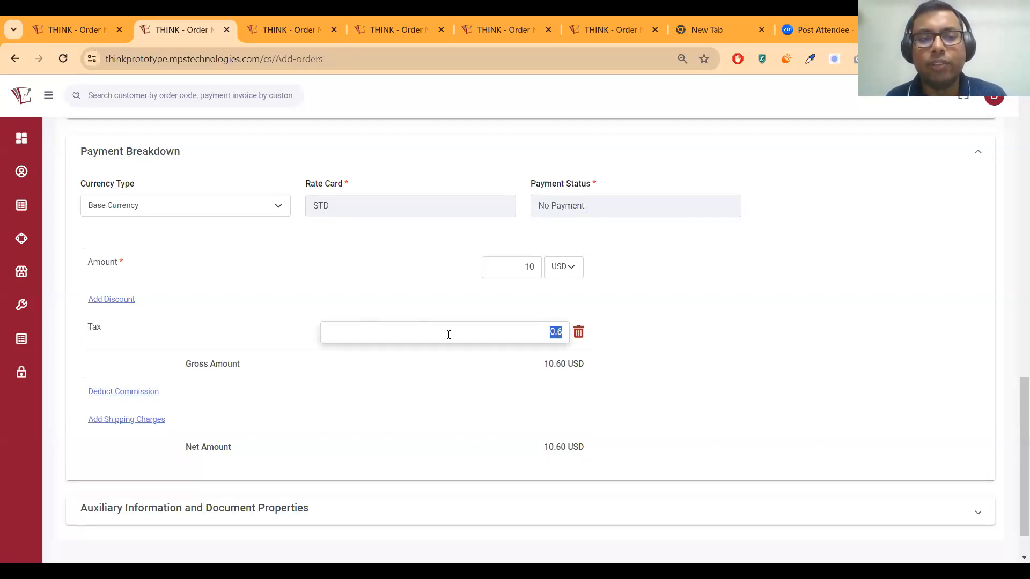
{"action": "left_click", "coordinate": [533, 337]}
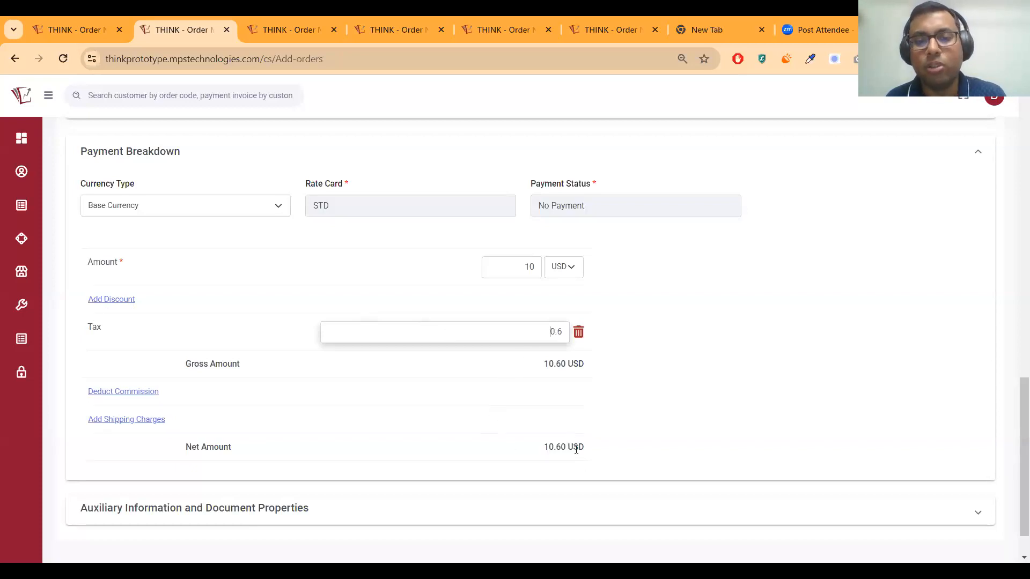
{"action": "scroll", "coordinate": [564, 450], "scroll_direction": "down", "scroll_amount": 1}
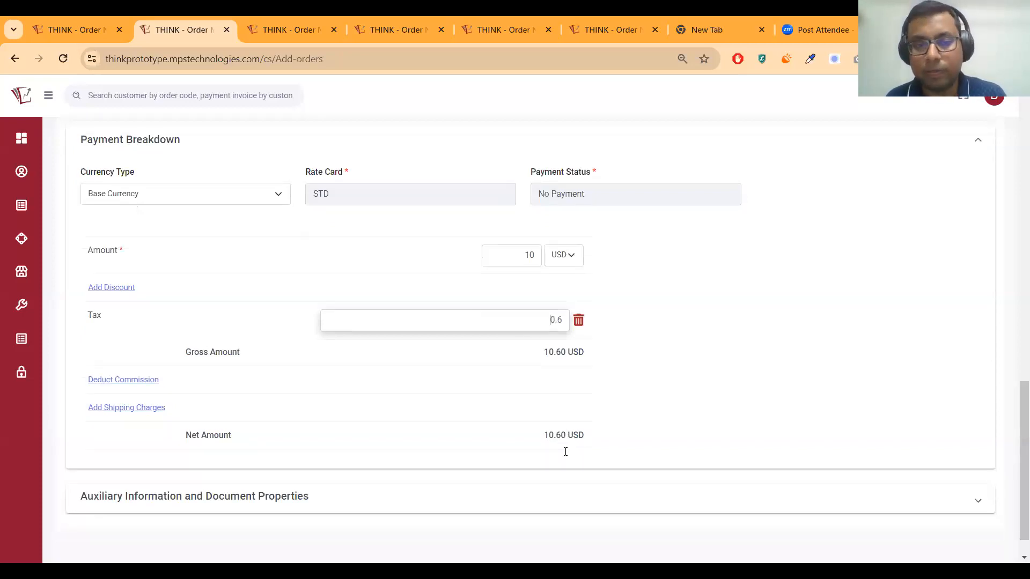
{"action": "scroll", "coordinate": [566, 451], "scroll_direction": "up", "scroll_amount": 4}
{"action": "scroll", "coordinate": [568, 451], "scroll_direction": "up", "scroll_amount": 8}
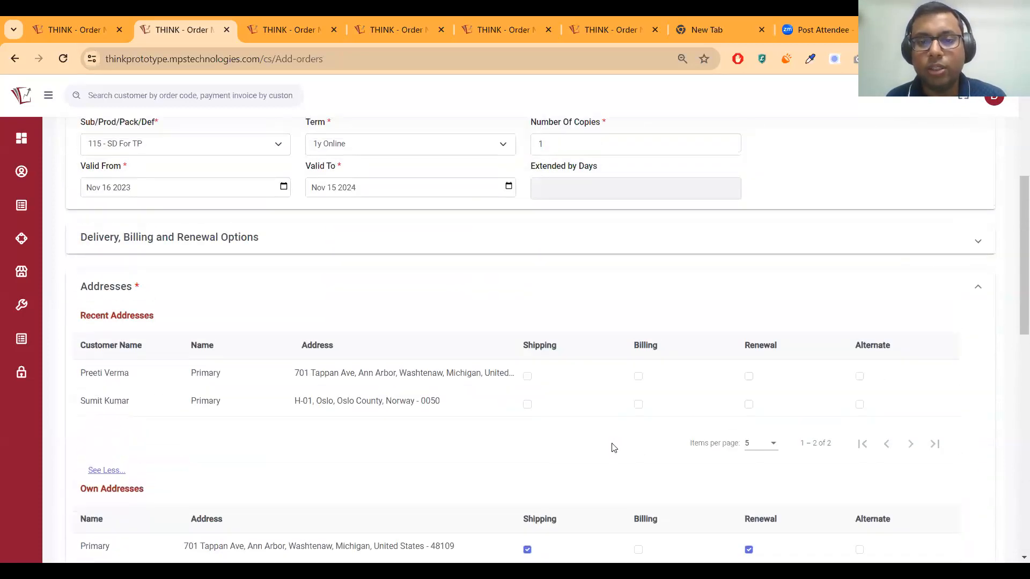
{"action": "scroll", "coordinate": [683, 425], "scroll_direction": "up", "scroll_amount": 5}
{"action": "scroll", "coordinate": [687, 425], "scroll_direction": "down", "scroll_amount": 11}
{"action": "scroll", "coordinate": [823, 255], "scroll_direction": "down", "scroll_amount": 6}
{"action": "scroll", "coordinate": [345, 167], "scroll_direction": "up", "scroll_amount": 14}
{"action": "scroll", "coordinate": [406, 178], "scroll_direction": "up", "scroll_amount": 3}
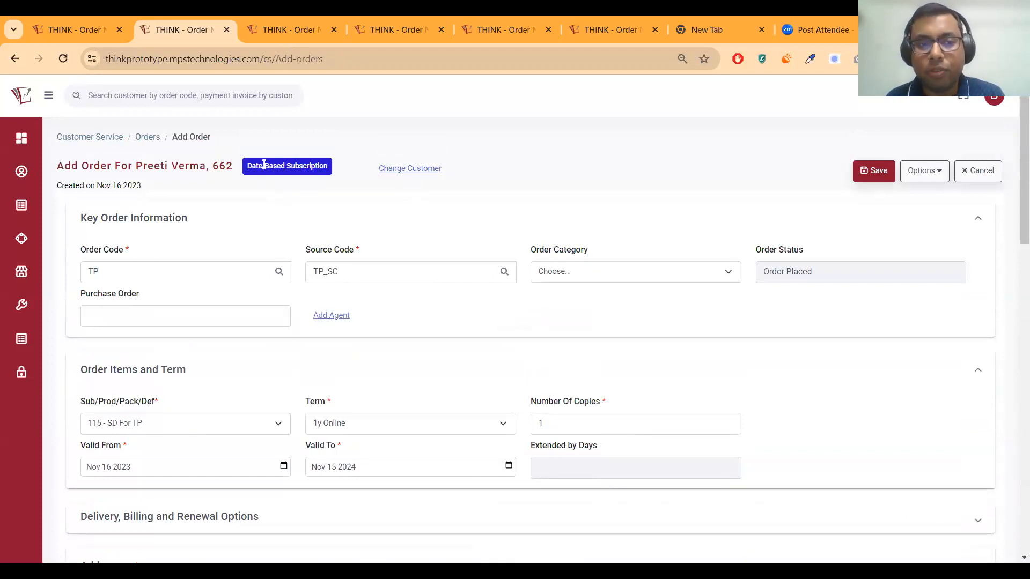
Cancel the unsaved new order and switch back to the Customers page, then the Orders list
{"action": "double_click", "coordinate": [117, 185]}
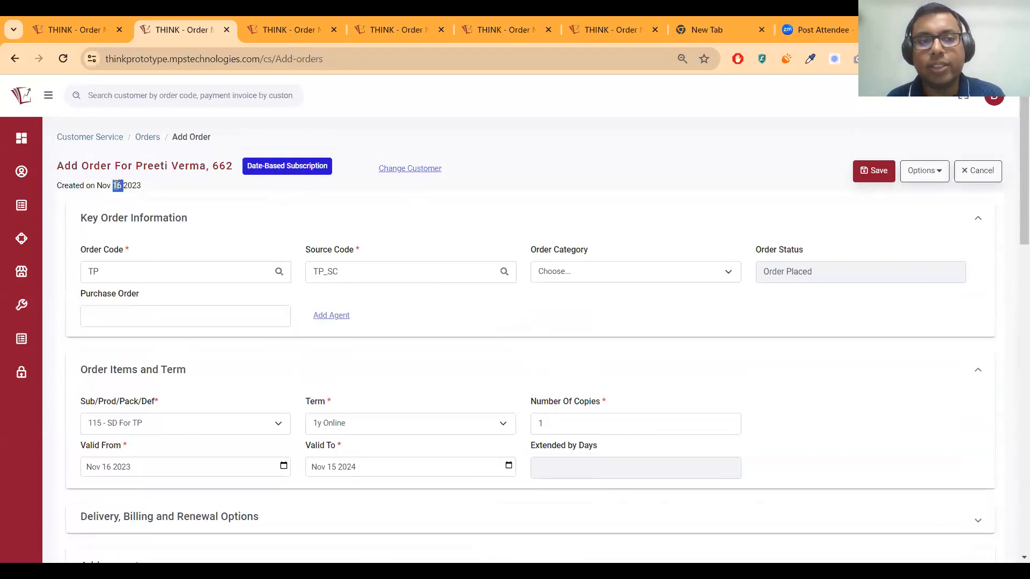
{"action": "triple_click", "coordinate": [212, 167]}
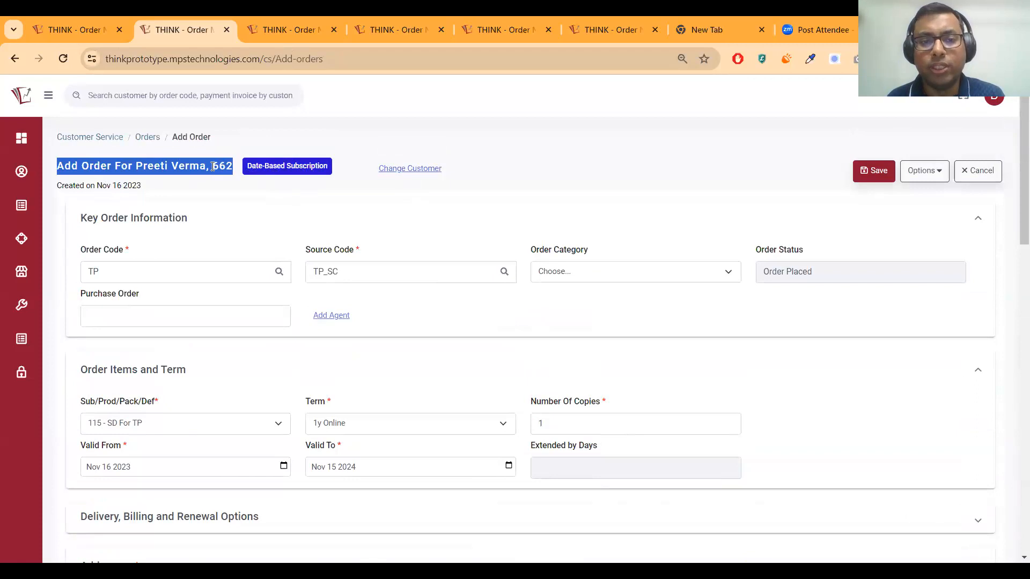
{"action": "left_click", "coordinate": [978, 172]}
{"action": "left_click", "coordinate": [295, 32]}
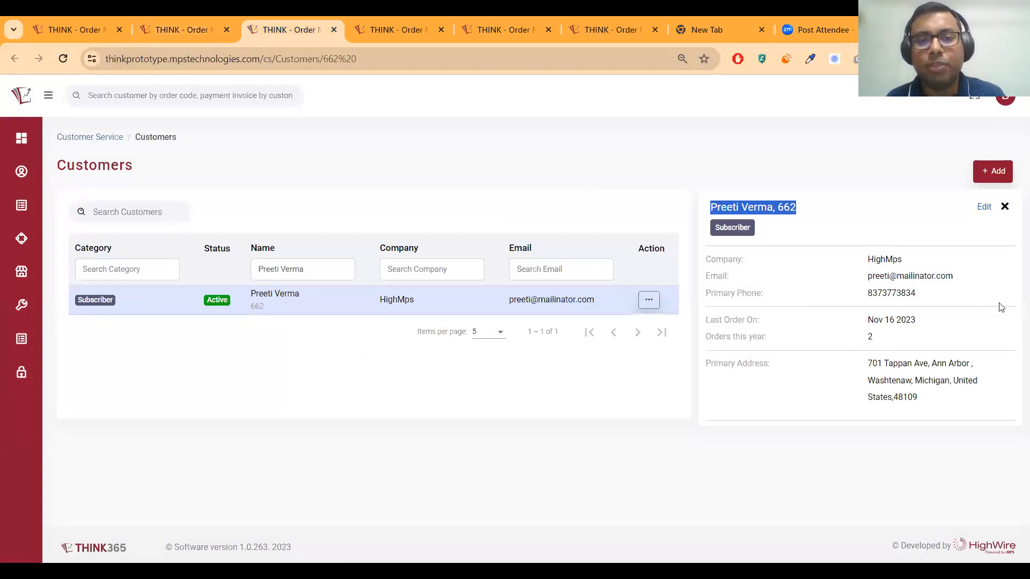
{"action": "key", "text": "ctrl+Tab"}
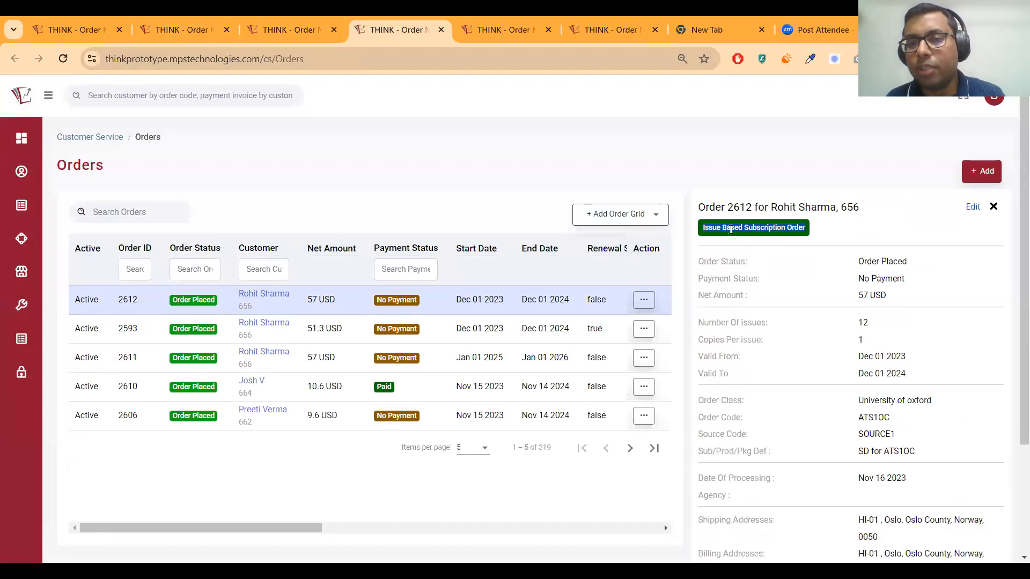
{"action": "scroll", "coordinate": [866, 322], "scroll_direction": "down", "scroll_amount": 2}
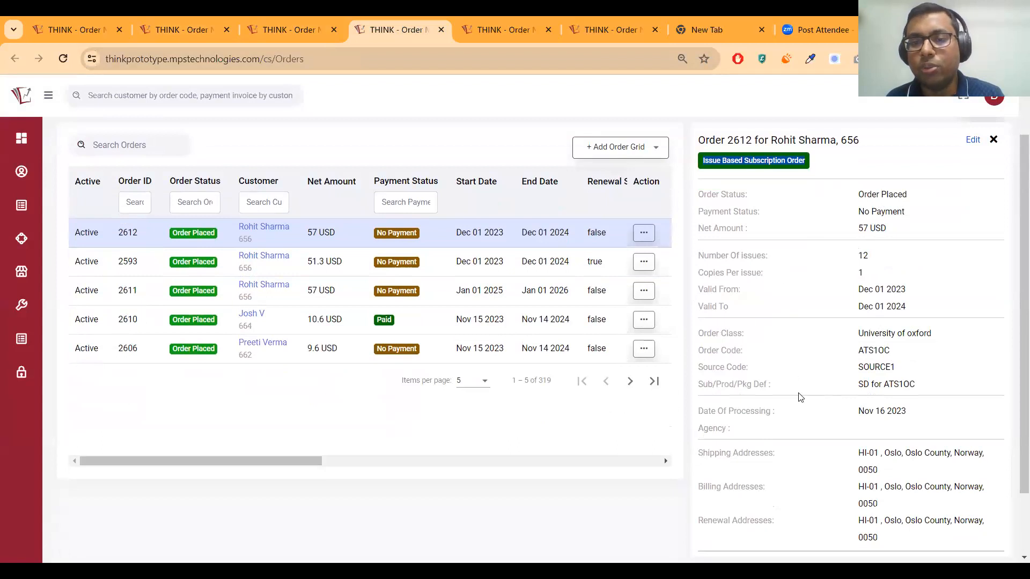
{"action": "scroll", "coordinate": [912, 381], "scroll_direction": "down", "scroll_amount": 2}
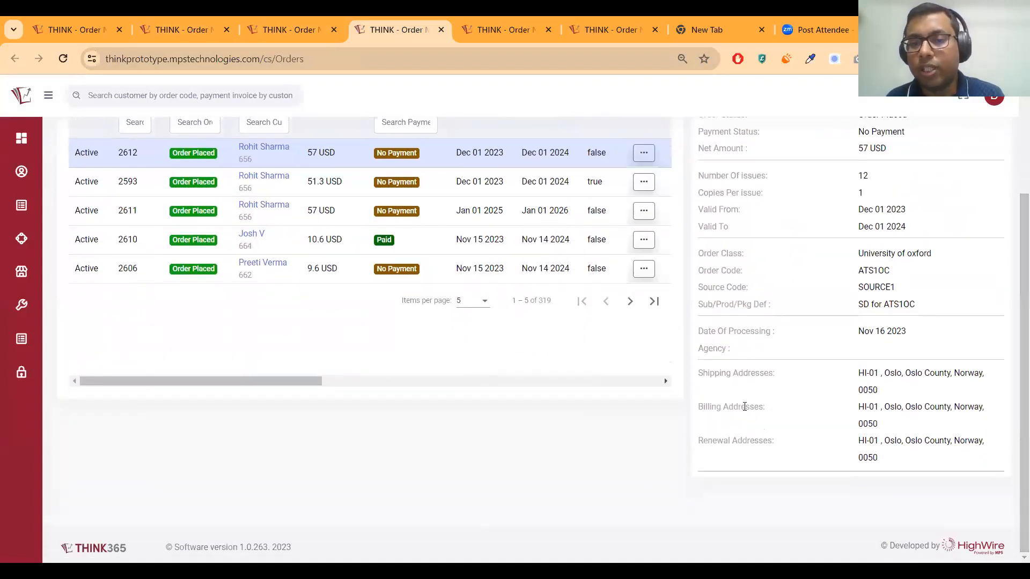
{"action": "scroll", "coordinate": [743, 408], "scroll_direction": "up", "scroll_amount": 4}
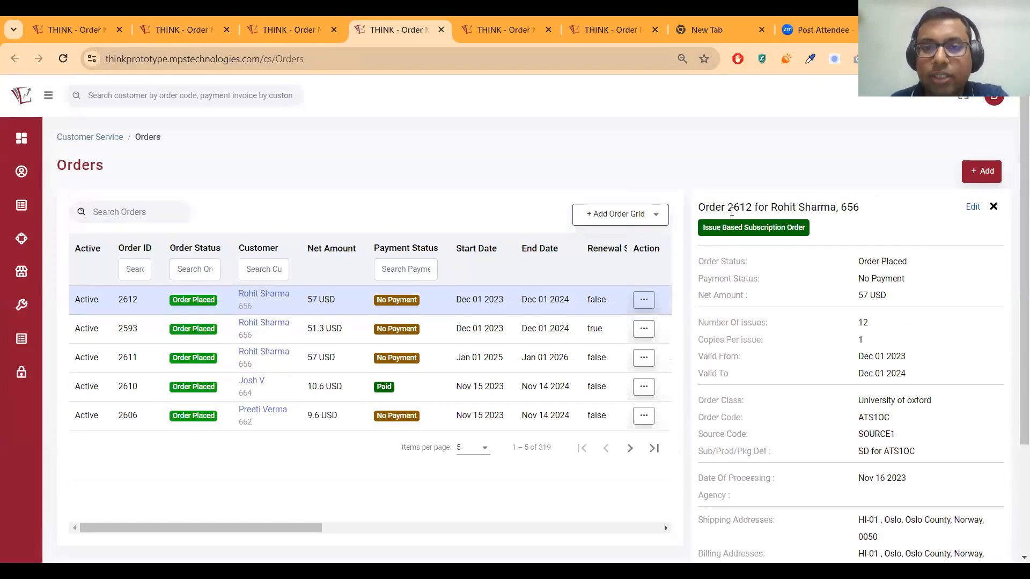
{"action": "scroll", "coordinate": [915, 447], "scroll_direction": "down", "scroll_amount": 3}
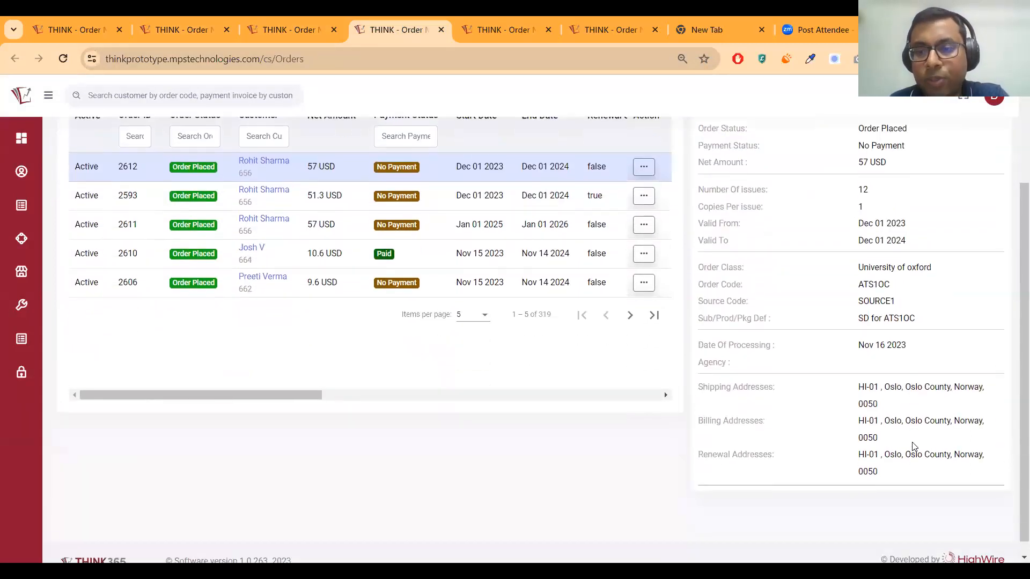
{"action": "scroll", "coordinate": [914, 446], "scroll_direction": "down", "scroll_amount": 1}
{"action": "scroll", "coordinate": [906, 450], "scroll_direction": "up", "scroll_amount": 3}
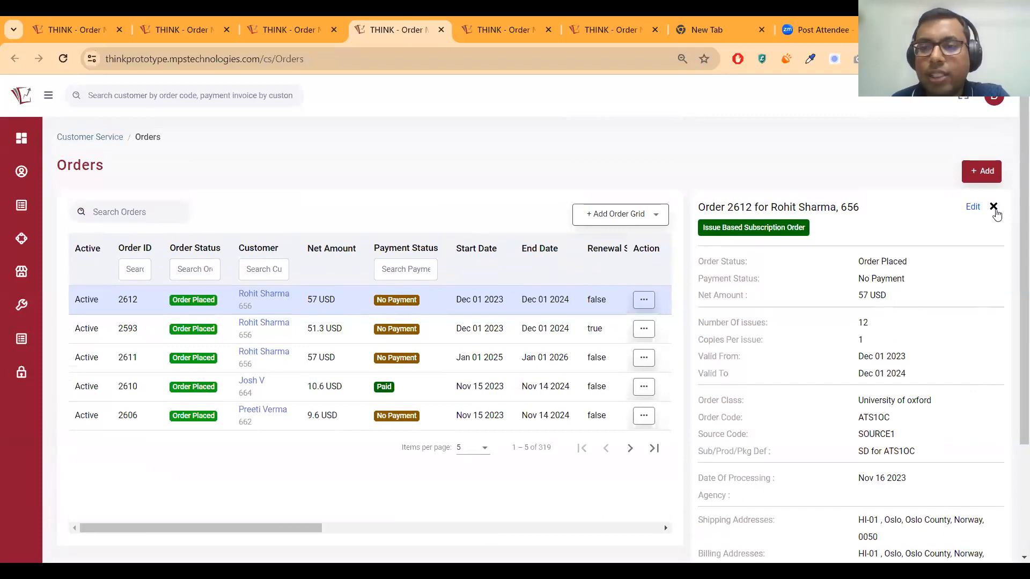
{"action": "left_click", "coordinate": [972, 208]}
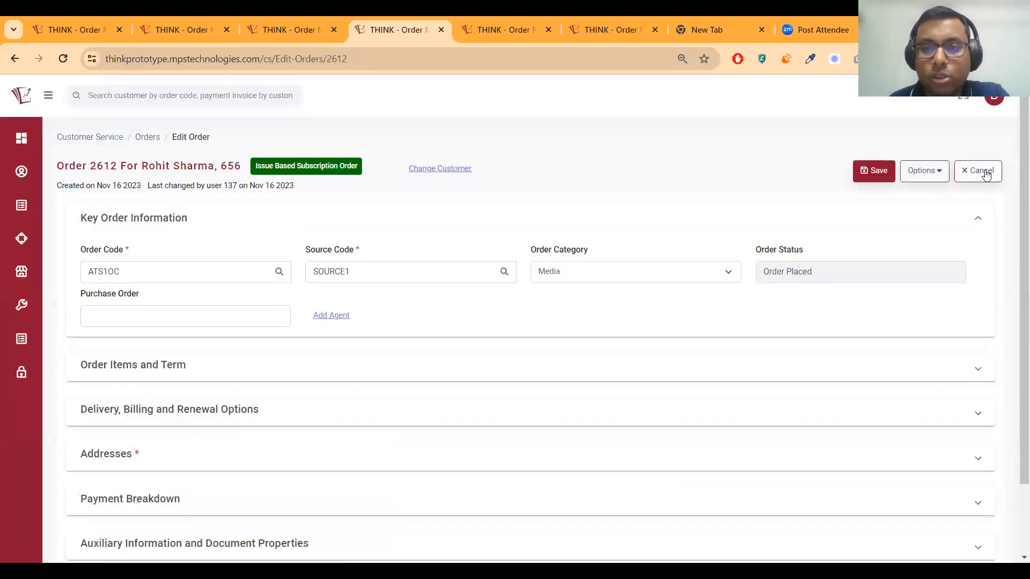
{"action": "left_click", "coordinate": [983, 172]}
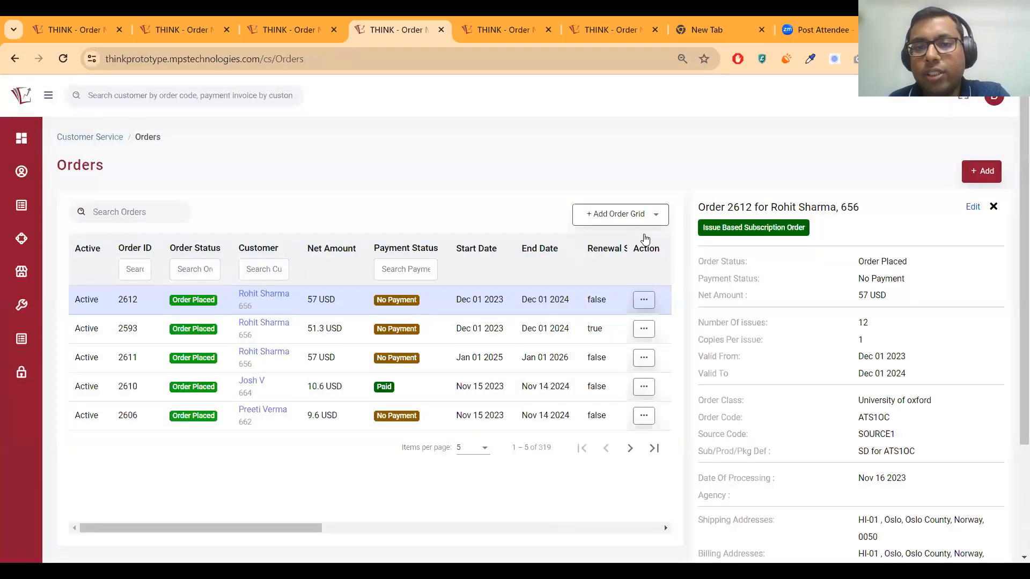
Add the Parent Order ID column to the Orders grid, then remove it again
{"action": "left_click", "coordinate": [614, 214]}
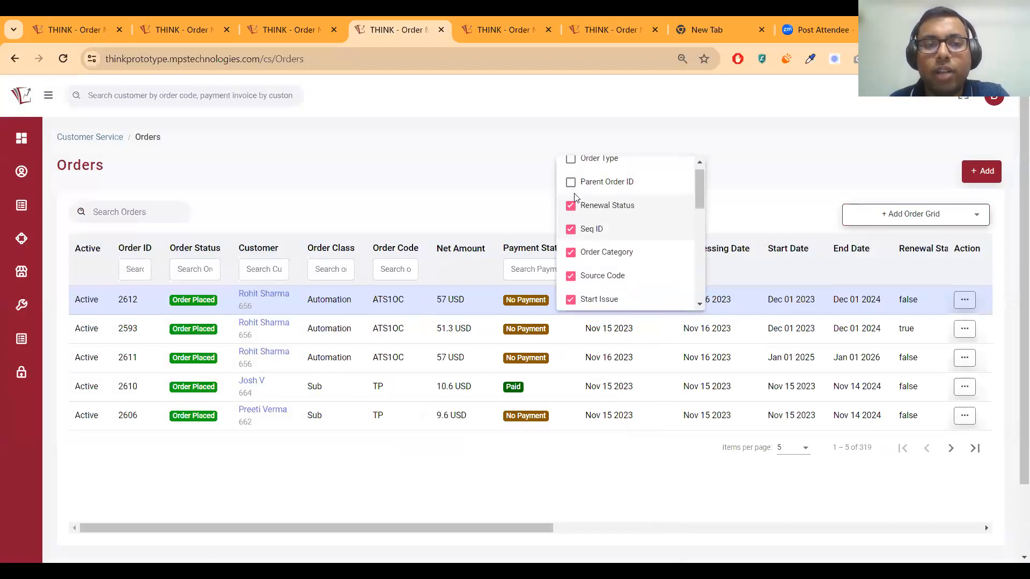
{"action": "scroll", "coordinate": [627, 236], "scroll_direction": "down", "scroll_amount": 5}
{"action": "scroll", "coordinate": [604, 200], "scroll_direction": "up", "scroll_amount": 5}
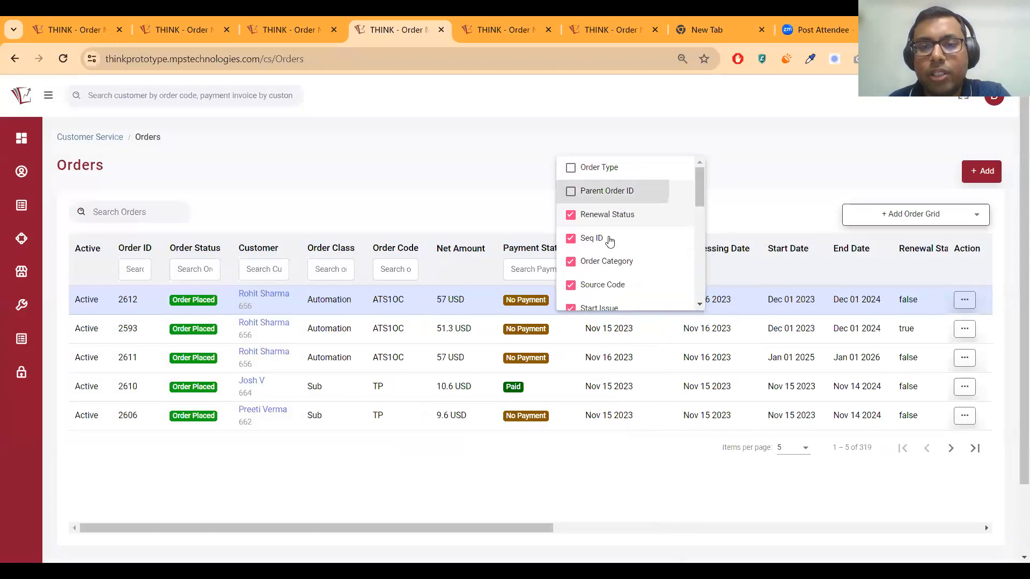
{"action": "left_click", "coordinate": [598, 216]}
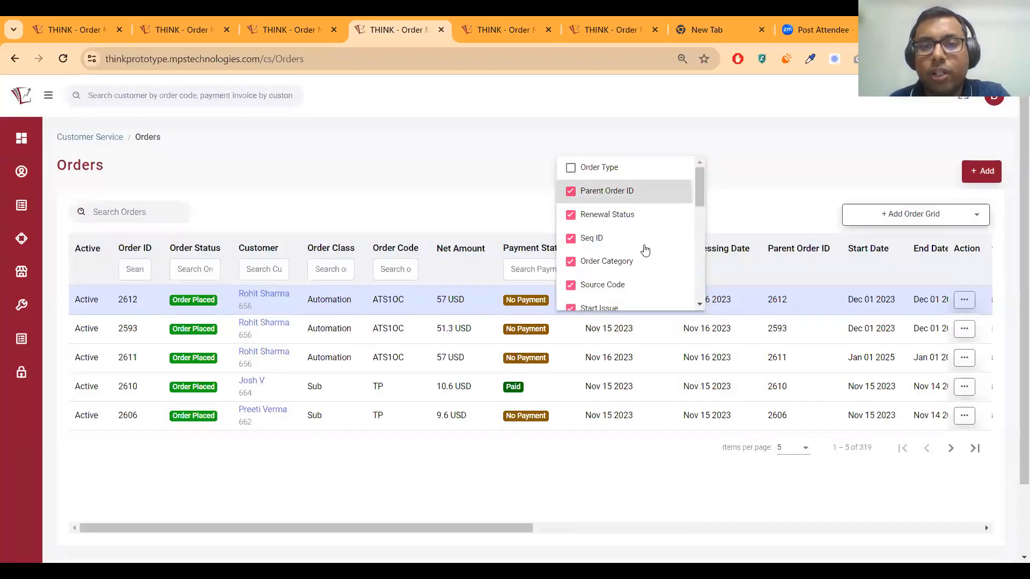
{"action": "left_click", "coordinate": [620, 203]}
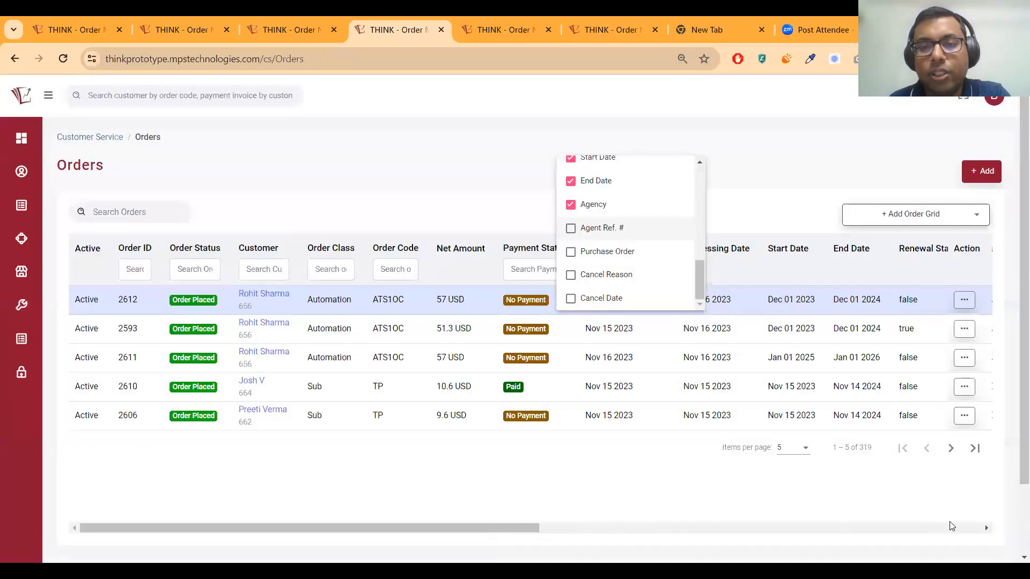
{"action": "left_click", "coordinate": [951, 527]}
{"action": "left_click", "coordinate": [951, 527]}
Page the Orders grid back to its leftmost columns, starting with Active and Order ID
{"action": "left_click_drag", "start_coordinate": [898, 521], "coordinate": [814, 363]}
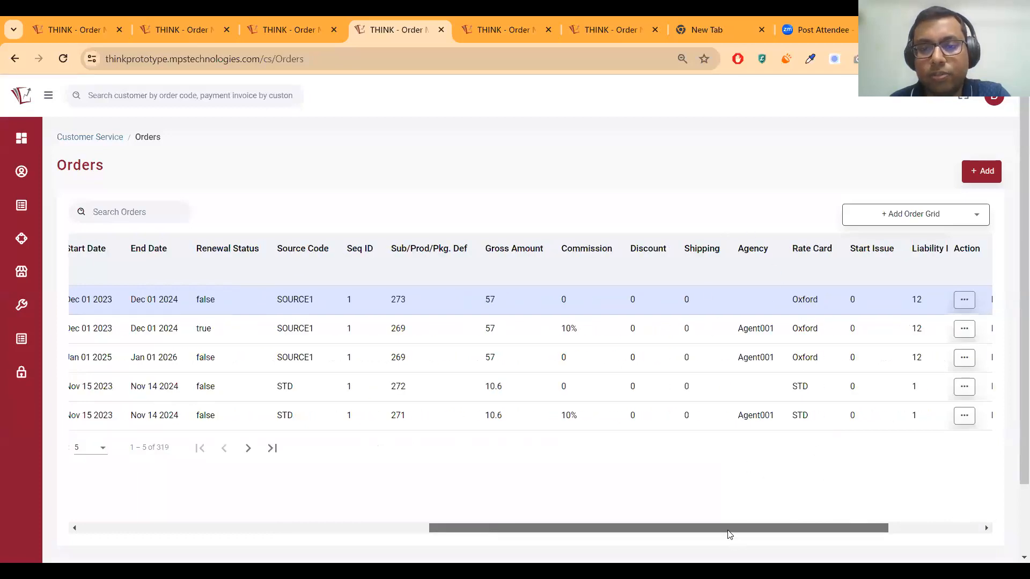
{"action": "left_click", "coordinate": [266, 525]}
{"action": "left_click", "coordinate": [266, 525]}
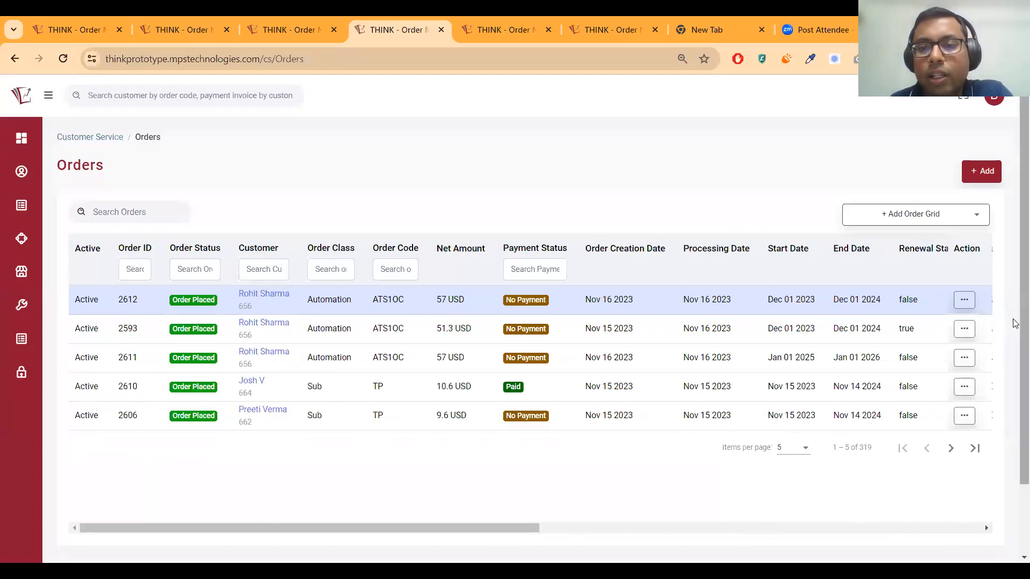
Open Make Payment/Generate Invoices for order 2612 and review its 57 USD net payable amount
{"action": "left_click", "coordinate": [964, 301]}
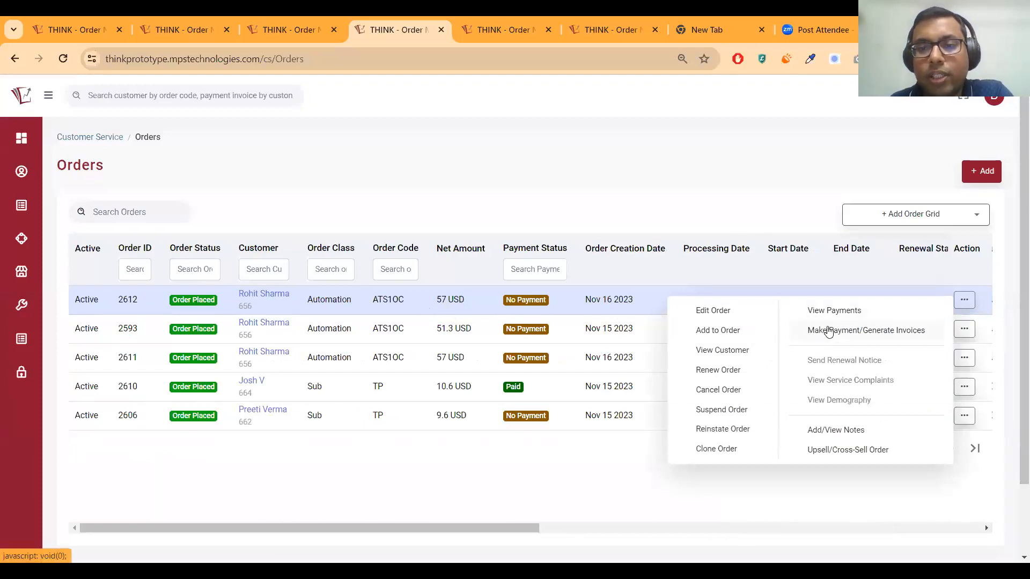
{"action": "left_click", "coordinate": [829, 332]}
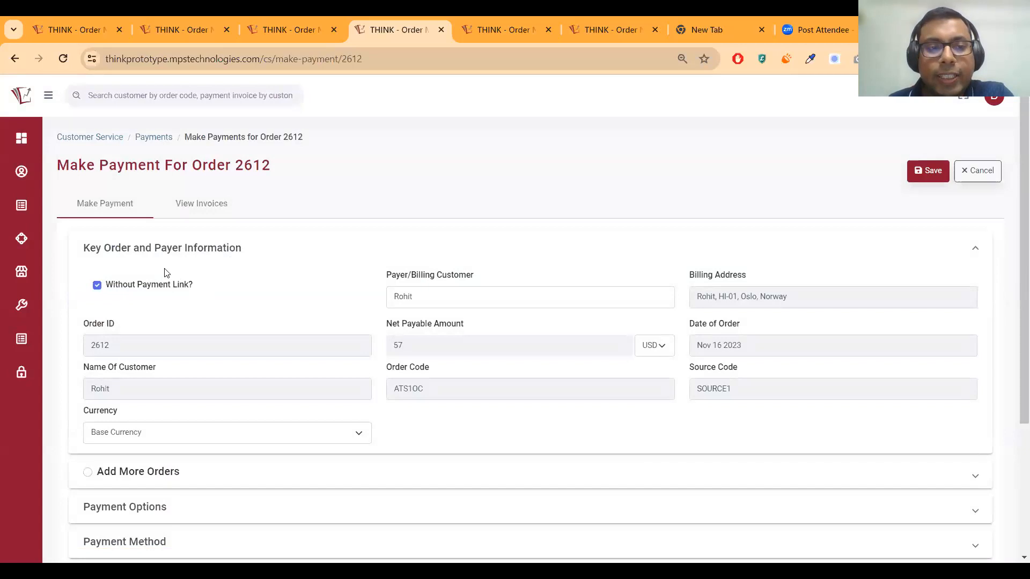
{"action": "scroll", "coordinate": [193, 300], "scroll_direction": "down", "scroll_amount": 1}
{"action": "scroll", "coordinate": [227, 320], "scroll_direction": "down", "scroll_amount": 3}
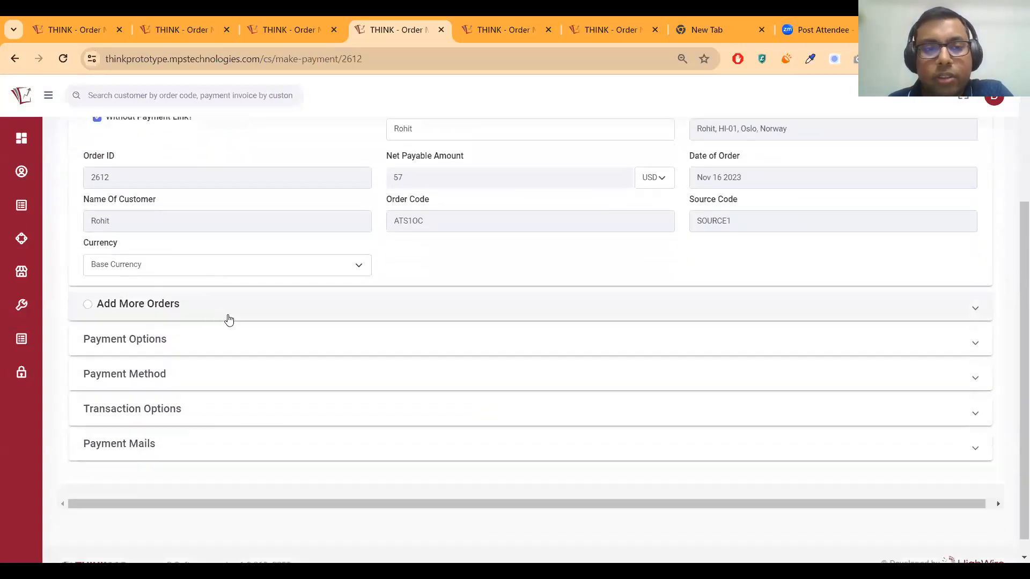
{"action": "scroll", "coordinate": [570, 402], "scroll_direction": "up", "scroll_amount": 3}
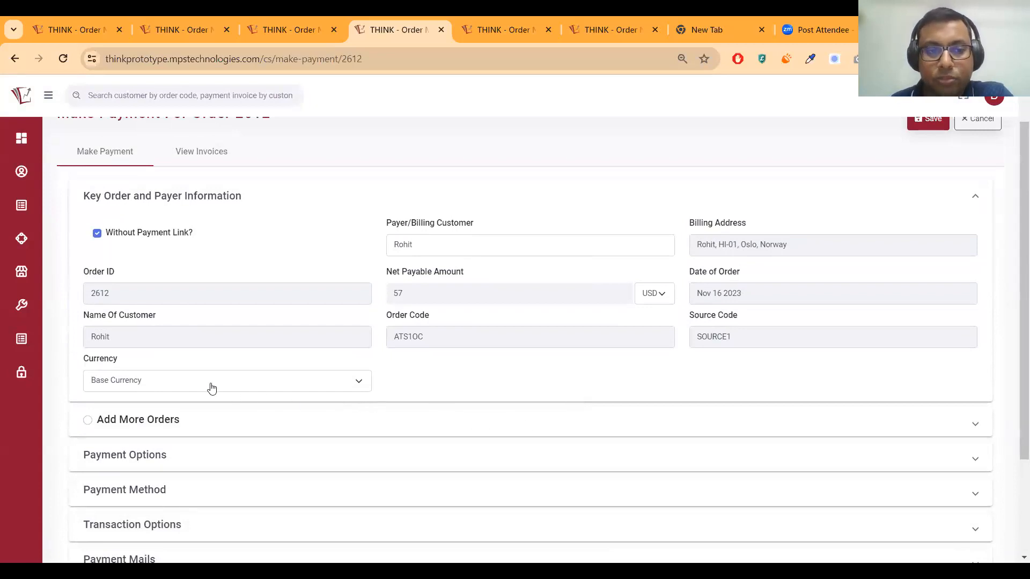
{"action": "scroll", "coordinate": [199, 375], "scroll_direction": "down", "scroll_amount": 2}
{"action": "scroll", "coordinate": [220, 427], "scroll_direction": "down", "scroll_amount": 2}
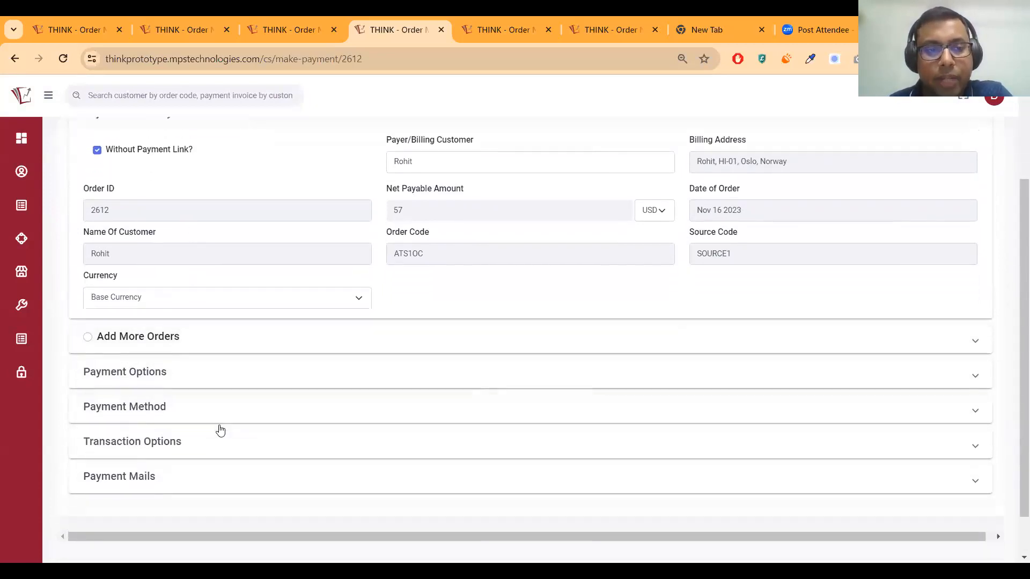
Expand Payment Options and Payment Method, and set Payment Type to CA
{"action": "left_click", "coordinate": [204, 326]}
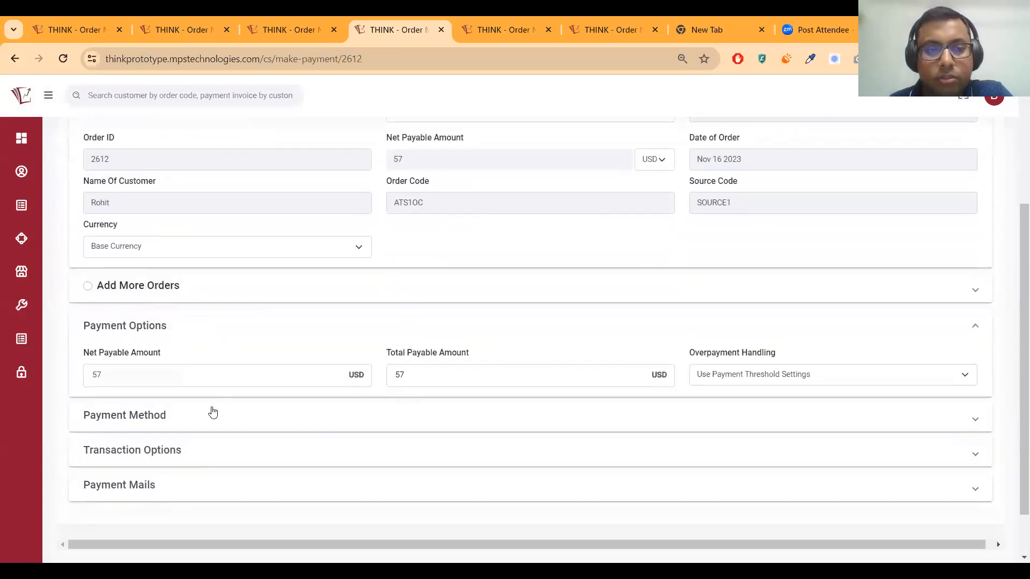
{"action": "left_click", "coordinate": [196, 421]}
{"action": "scroll", "coordinate": [303, 438], "scroll_direction": "down", "scroll_amount": 3}
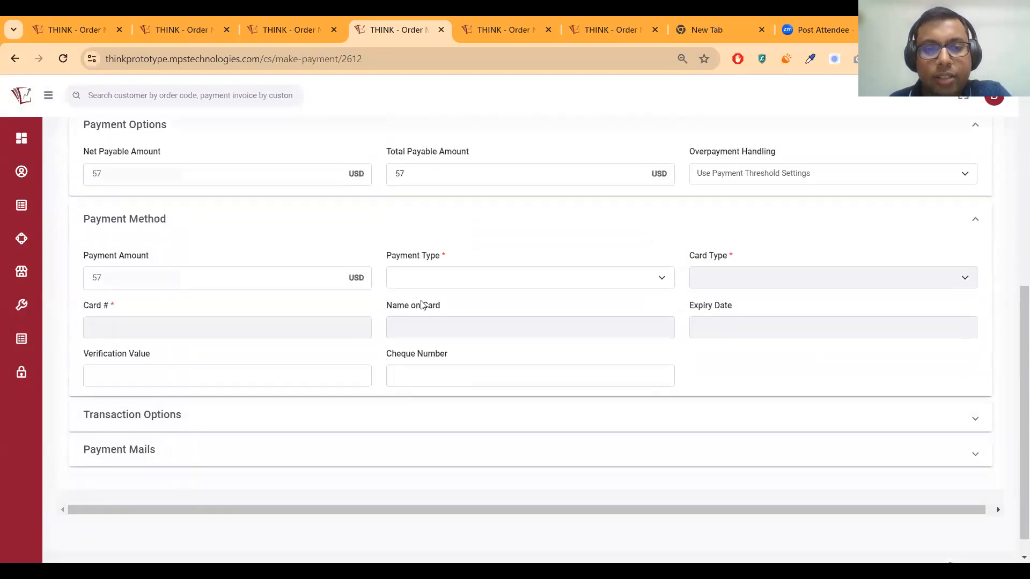
{"action": "left_click", "coordinate": [450, 273]}
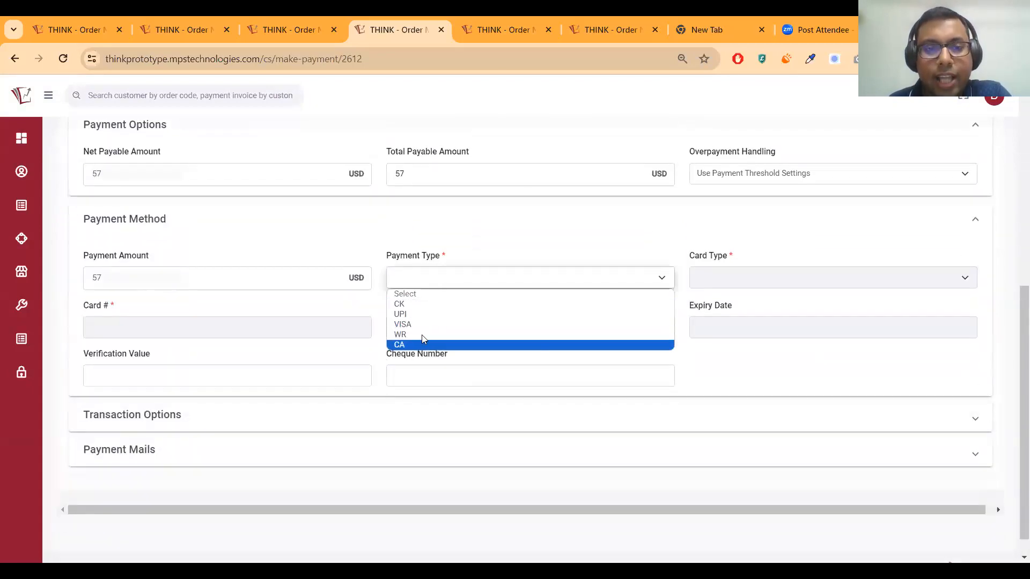
{"action": "left_click", "coordinate": [448, 299]}
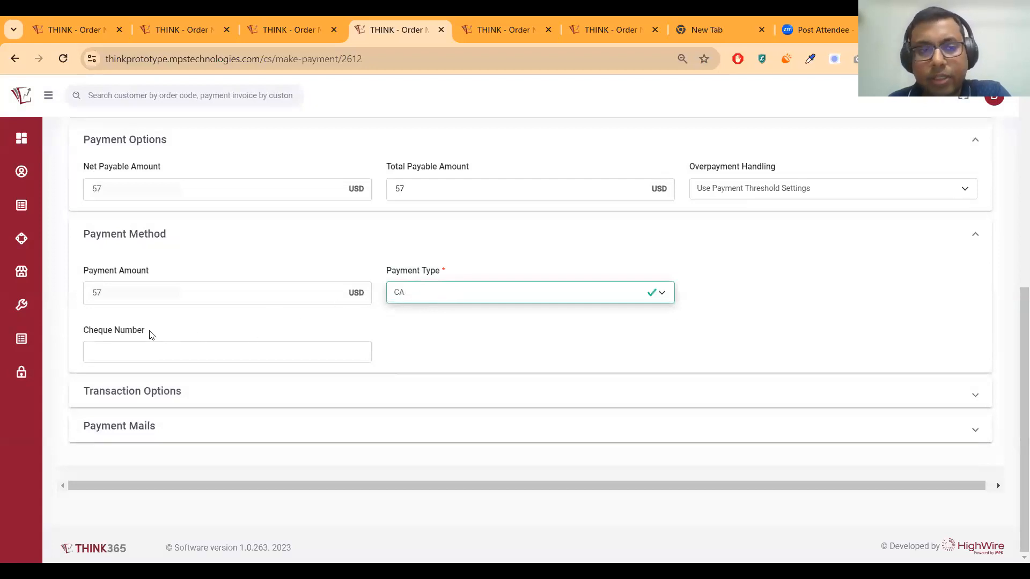
Expand Transaction Options and untick 'Without Payment Link?'
{"action": "left_click", "coordinate": [180, 405]}
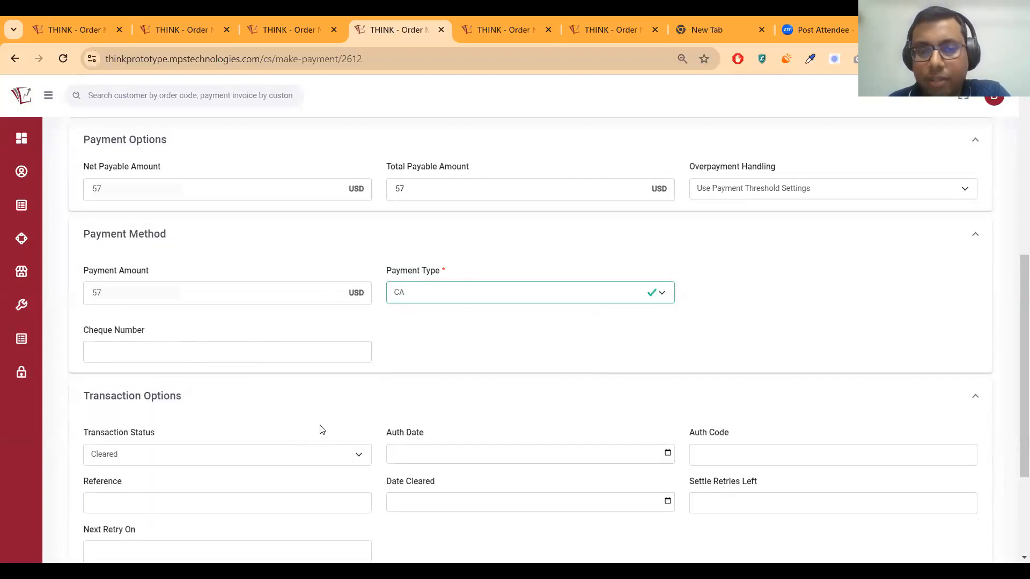
{"action": "left_click", "coordinate": [663, 295]}
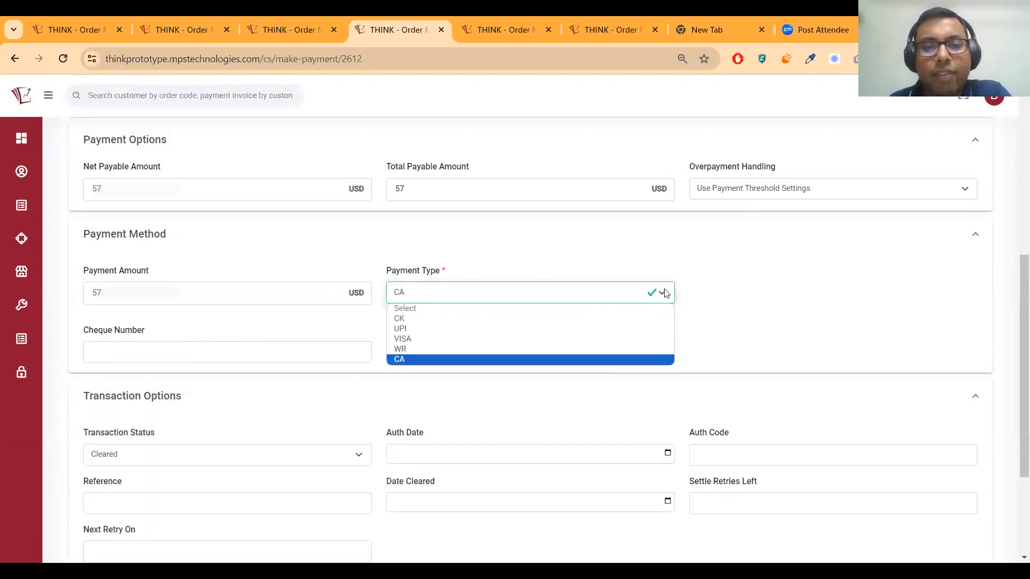
{"action": "scroll", "coordinate": [152, 300], "scroll_direction": "up", "scroll_amount": 7}
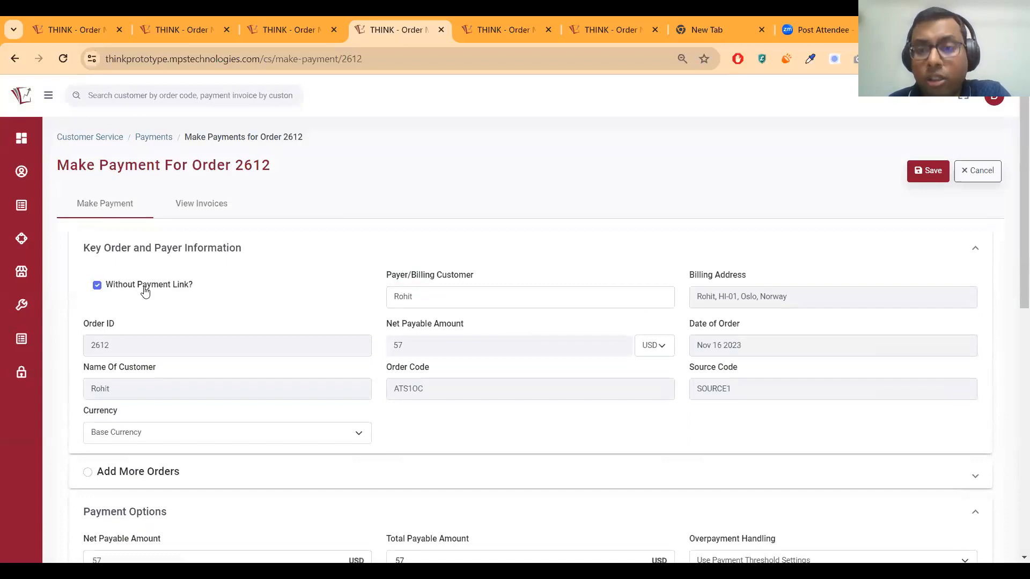
{"action": "left_click", "coordinate": [97, 286]}
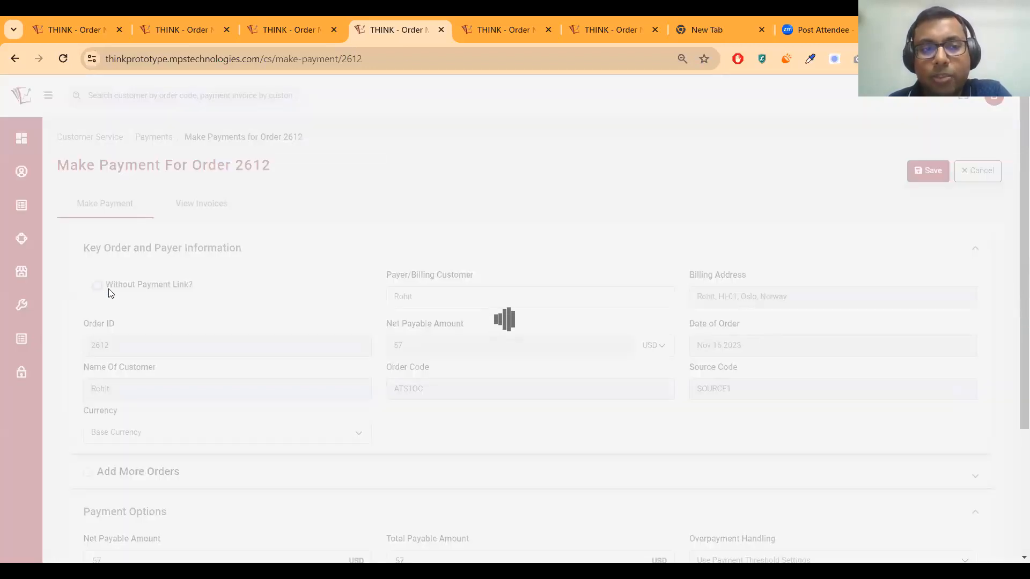
{"action": "scroll", "coordinate": [352, 343], "scroll_direction": "down", "scroll_amount": 3}
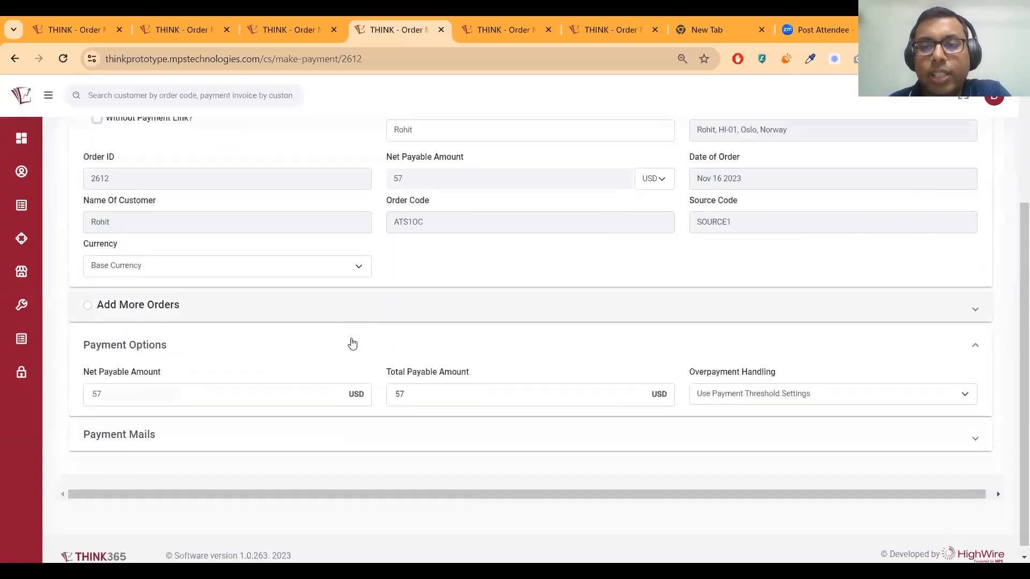
{"action": "scroll", "coordinate": [289, 352], "scroll_direction": "up", "scroll_amount": 4}
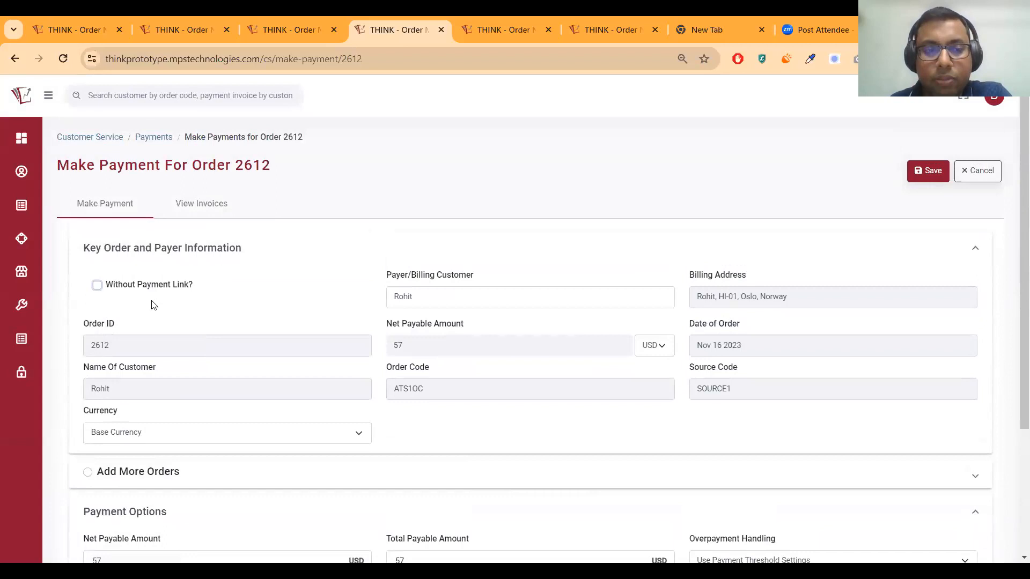
Turn on Add More Orders, listing orders 2612, 2589, 2593 and 2611
{"action": "scroll", "coordinate": [146, 302], "scroll_direction": "down", "scroll_amount": 3}
{"action": "left_click", "coordinate": [136, 303]}
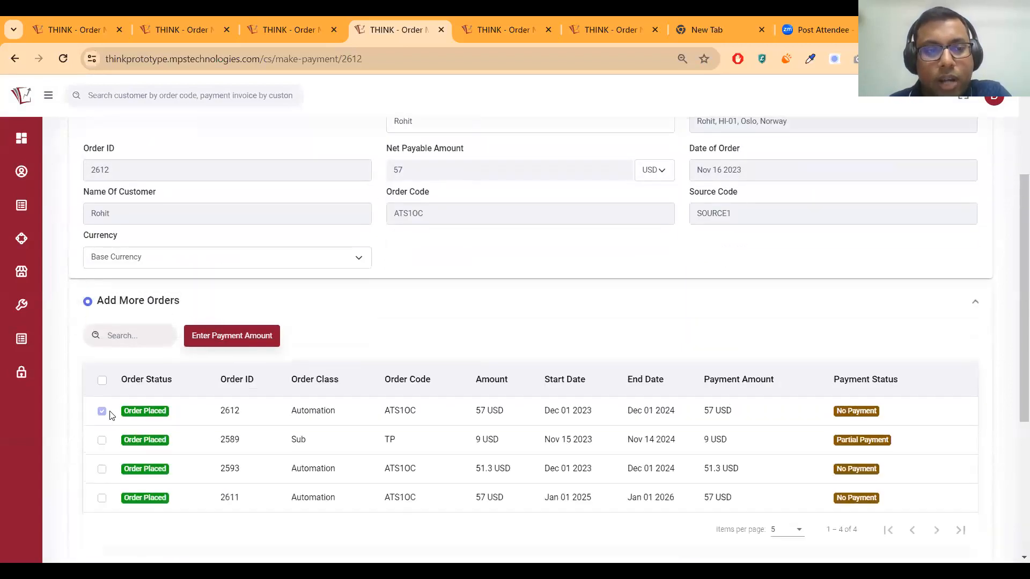
{"action": "scroll", "coordinate": [223, 179], "scroll_direction": "up", "scroll_amount": 3}
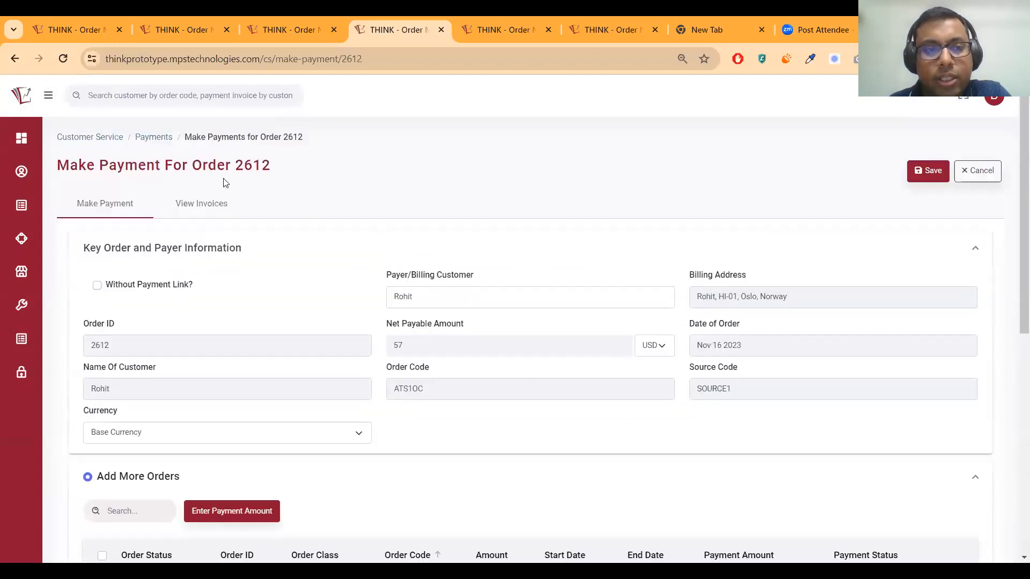
{"action": "scroll", "coordinate": [295, 343], "scroll_direction": "down", "scroll_amount": 2}
{"action": "scroll", "coordinate": [308, 381], "scroll_direction": "down", "scroll_amount": 1}
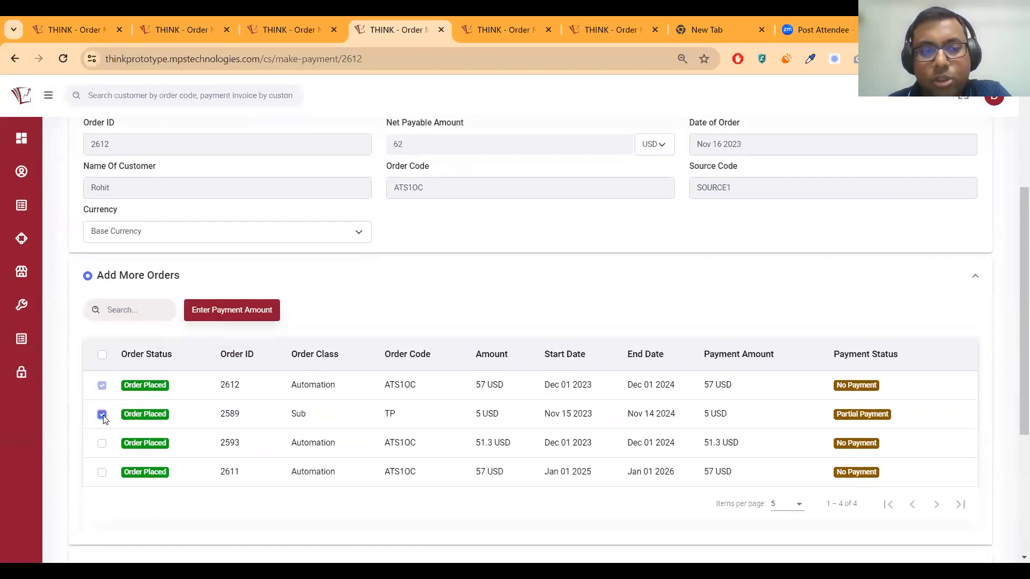
Review the Pay For Selected Order dialog, leave order 2612 at 57, and cancel
{"action": "left_click", "coordinate": [233, 311]}
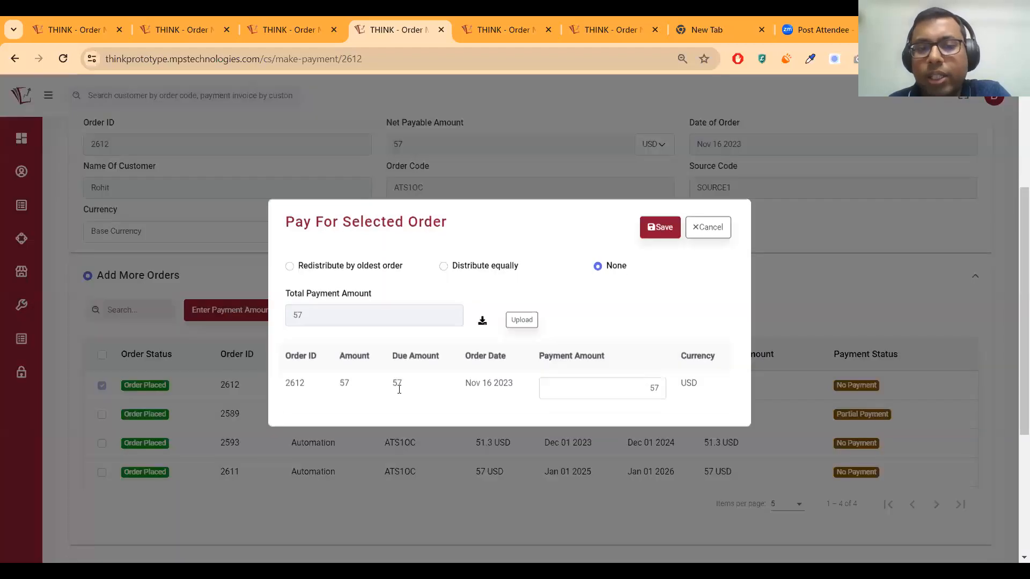
{"action": "double_click", "coordinate": [396, 389]}
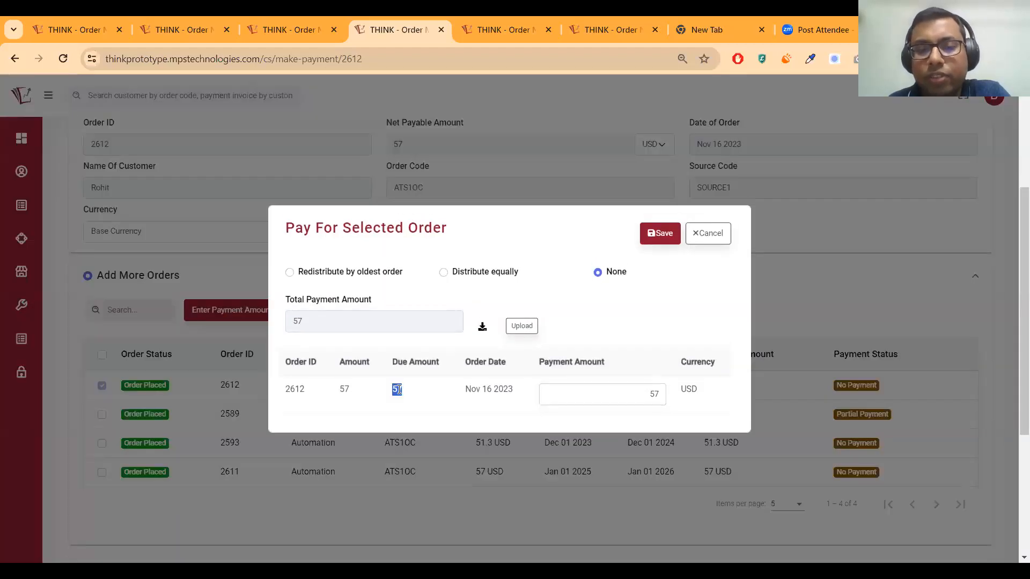
{"action": "double_click", "coordinate": [623, 400]}
{"action": "double_click", "coordinate": [640, 397]}
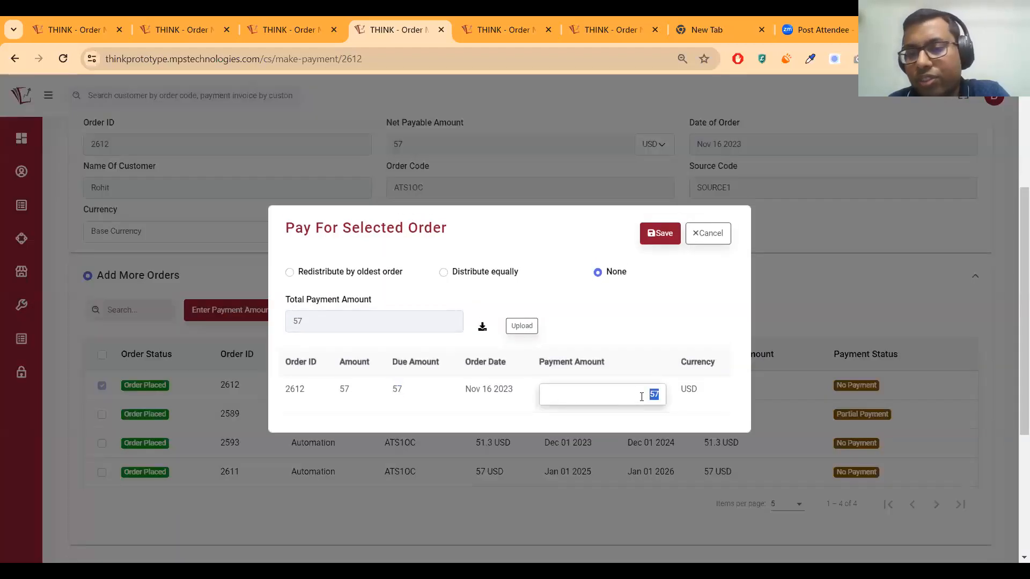
{"action": "left_click", "coordinate": [709, 240]}
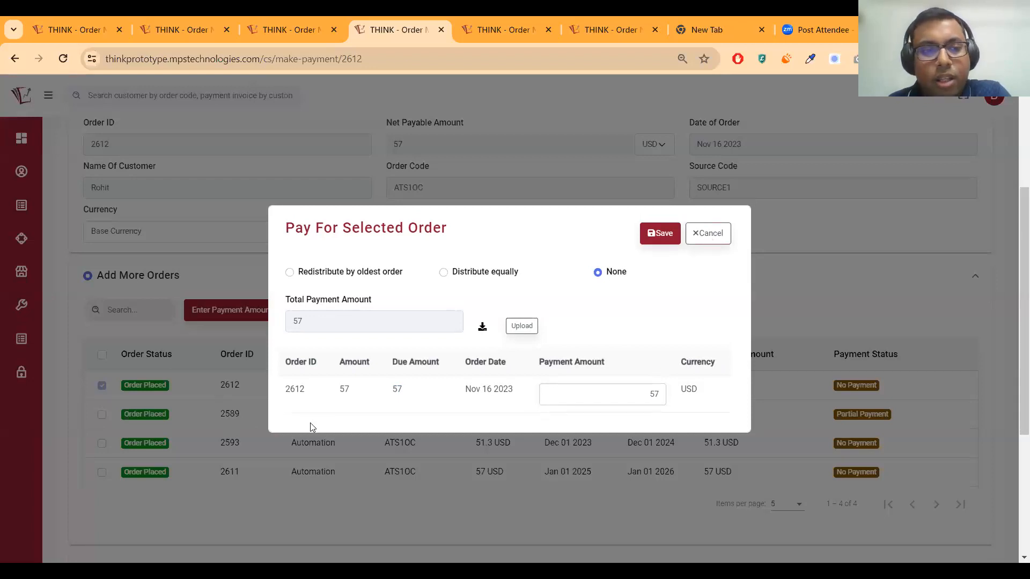
{"action": "left_click", "coordinate": [153, 247]}
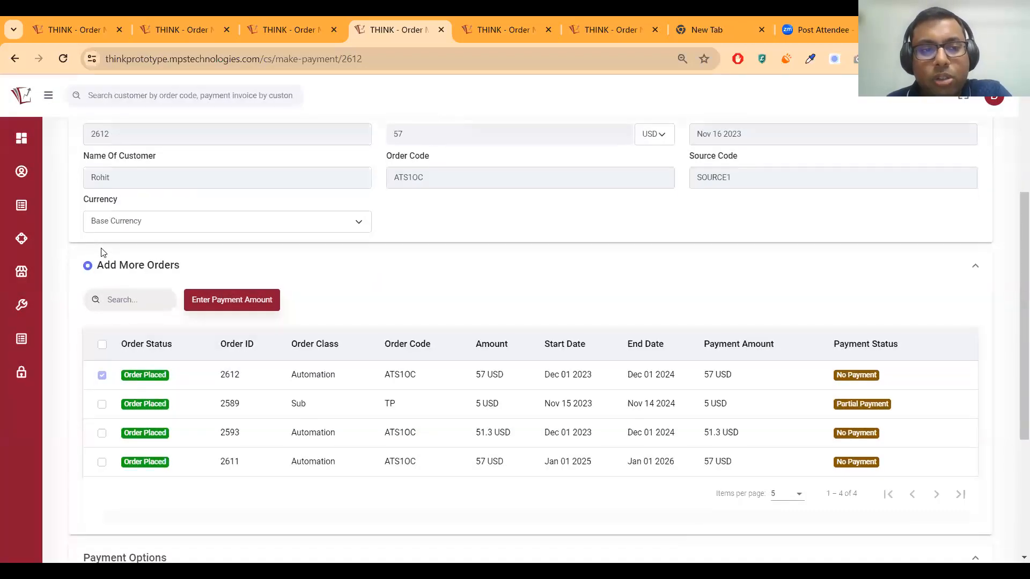
Expand Payment Mails and scroll through order 2612's invoice preview totalling 57 USD
{"action": "scroll", "coordinate": [100, 248], "scroll_direction": "down", "scroll_amount": 4}
{"action": "scroll", "coordinate": [100, 248], "scroll_direction": "up", "scroll_amount": 1}
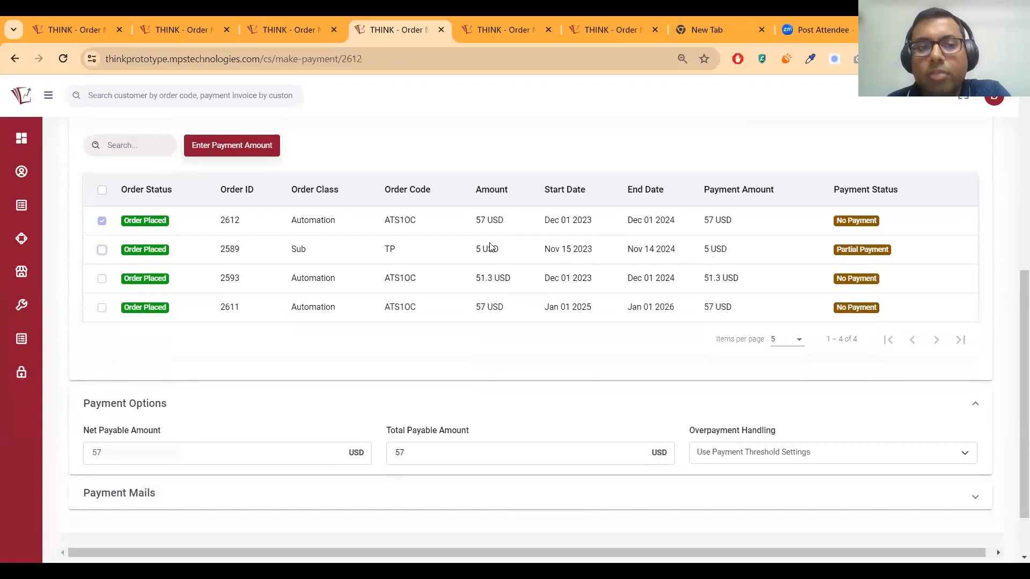
{"action": "scroll", "coordinate": [326, 370], "scroll_direction": "down", "scroll_amount": 1}
{"action": "left_click", "coordinate": [258, 432]}
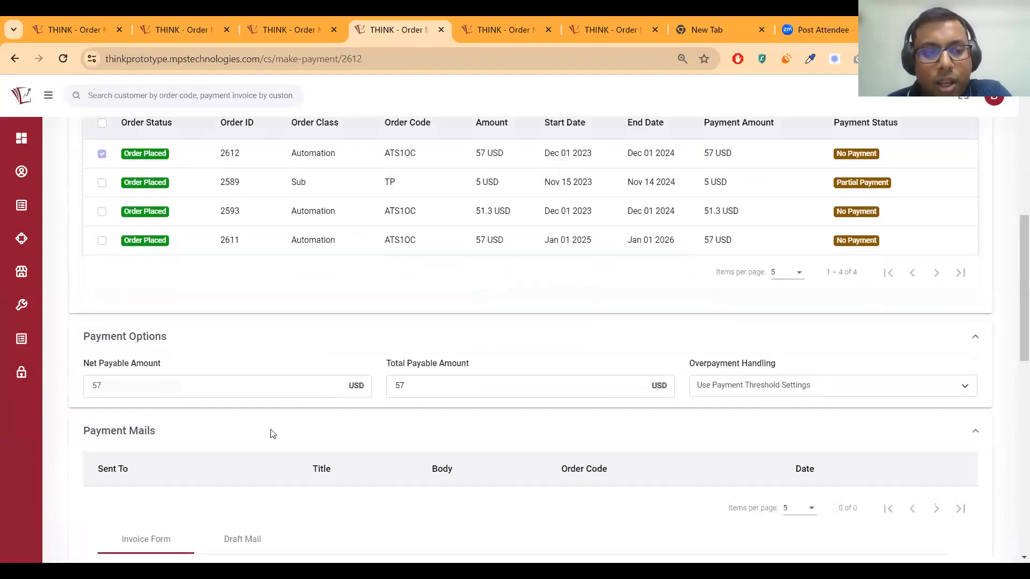
{"action": "scroll", "coordinate": [273, 434], "scroll_direction": "down", "scroll_amount": 4}
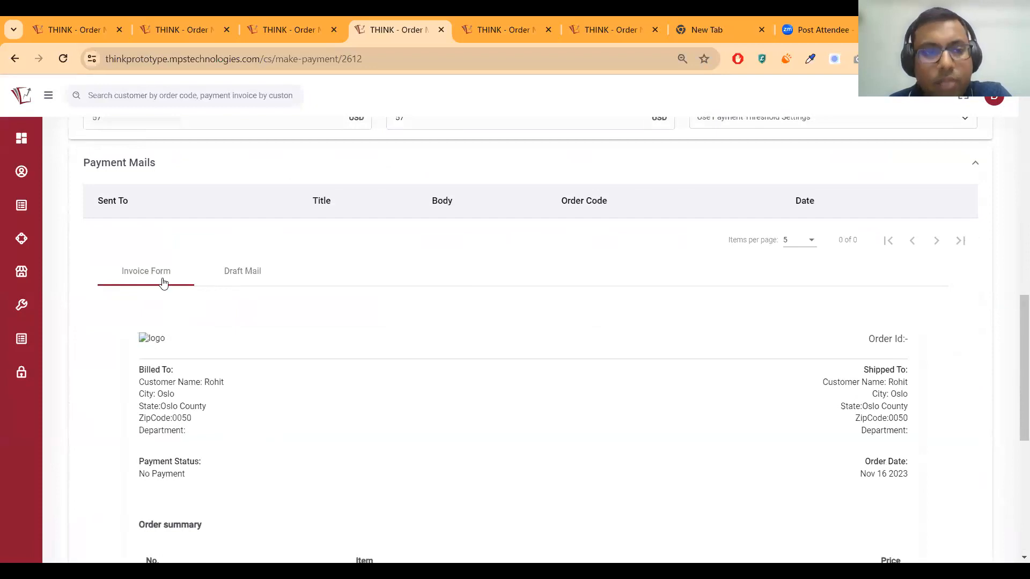
{"action": "scroll", "coordinate": [869, 403], "scroll_direction": "down", "scroll_amount": 5}
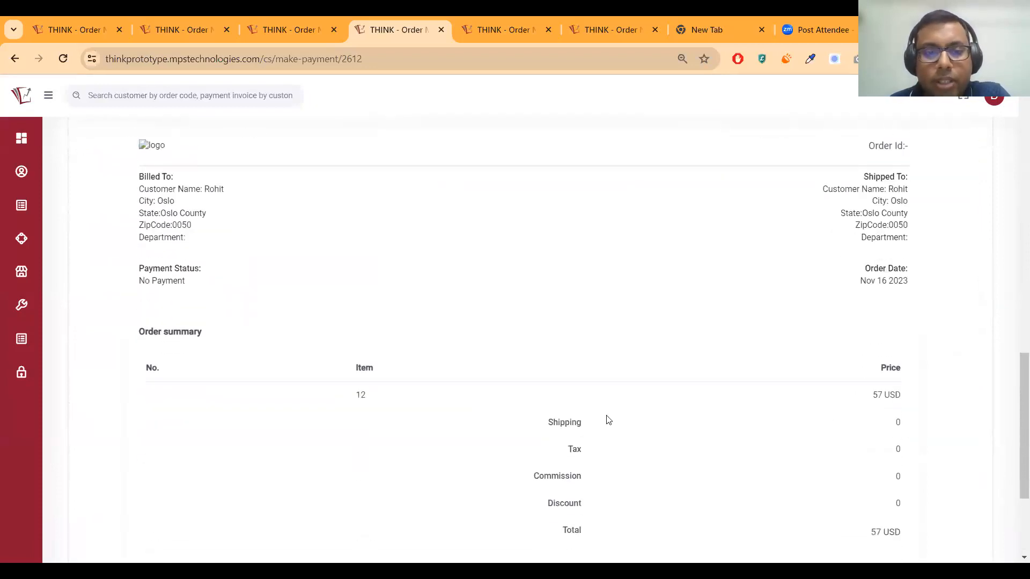
{"action": "scroll", "coordinate": [343, 386], "scroll_direction": "up", "scroll_amount": 2}
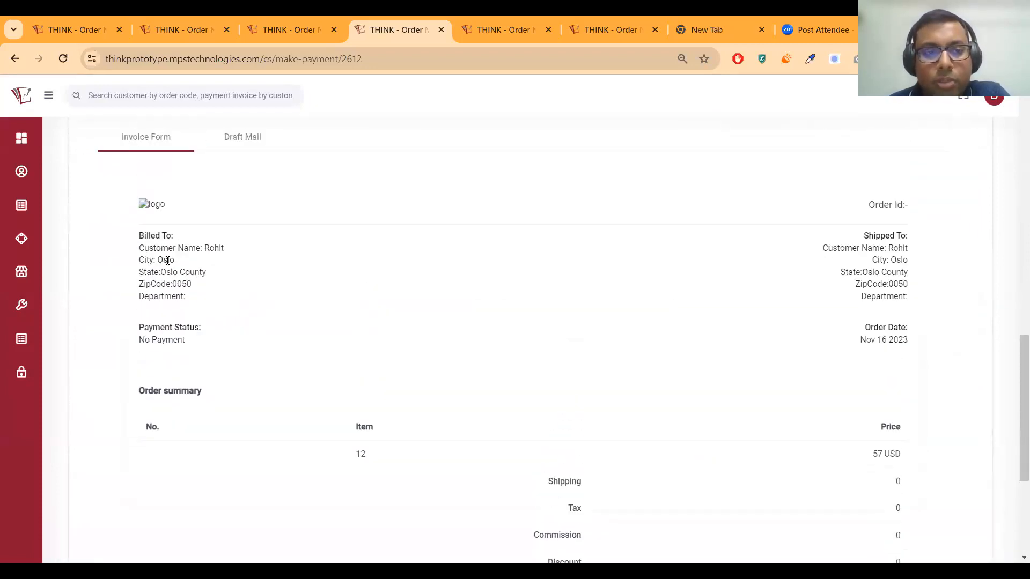
{"action": "scroll", "coordinate": [793, 288], "scroll_direction": "down", "scroll_amount": 3}
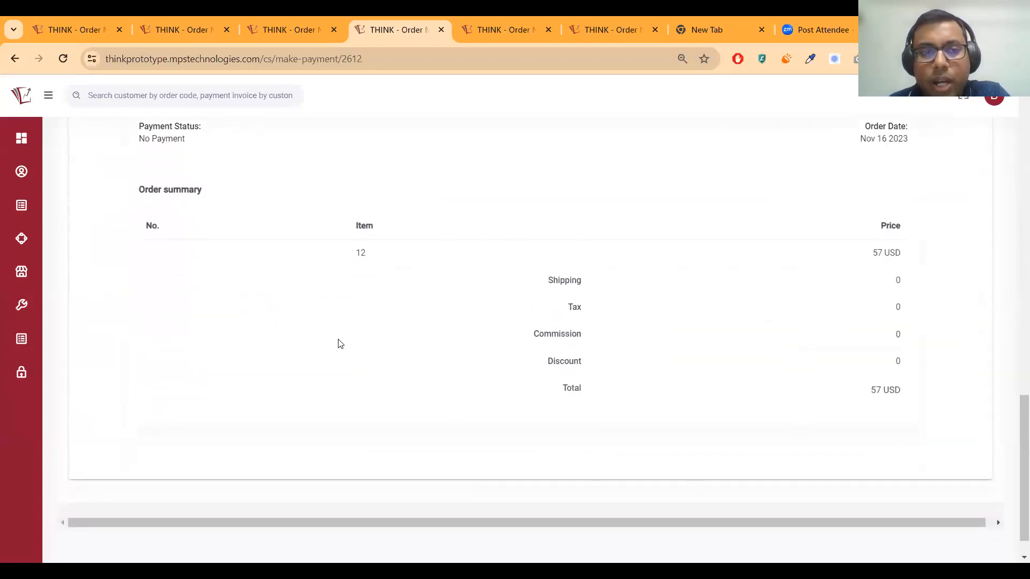
{"action": "scroll", "coordinate": [339, 341], "scroll_direction": "up", "scroll_amount": 3}
{"action": "scroll", "coordinate": [339, 336], "scroll_direction": "up", "scroll_amount": 2}
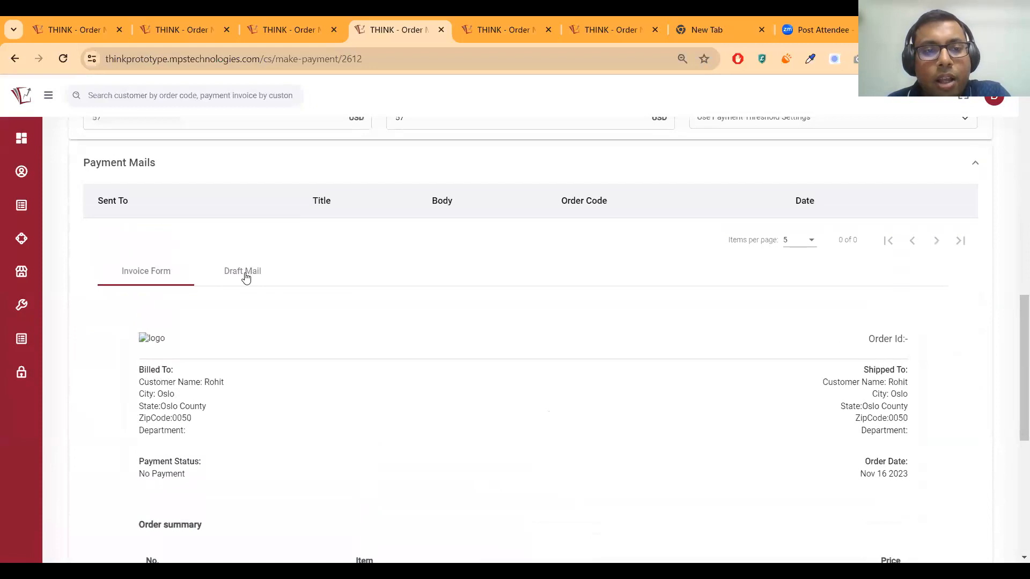
Switch to Draft Mail for order 2612's Stripe payment email and review its payment link
{"action": "left_click", "coordinate": [244, 273]}
{"action": "scroll", "coordinate": [189, 360], "scroll_direction": "down", "scroll_amount": 4}
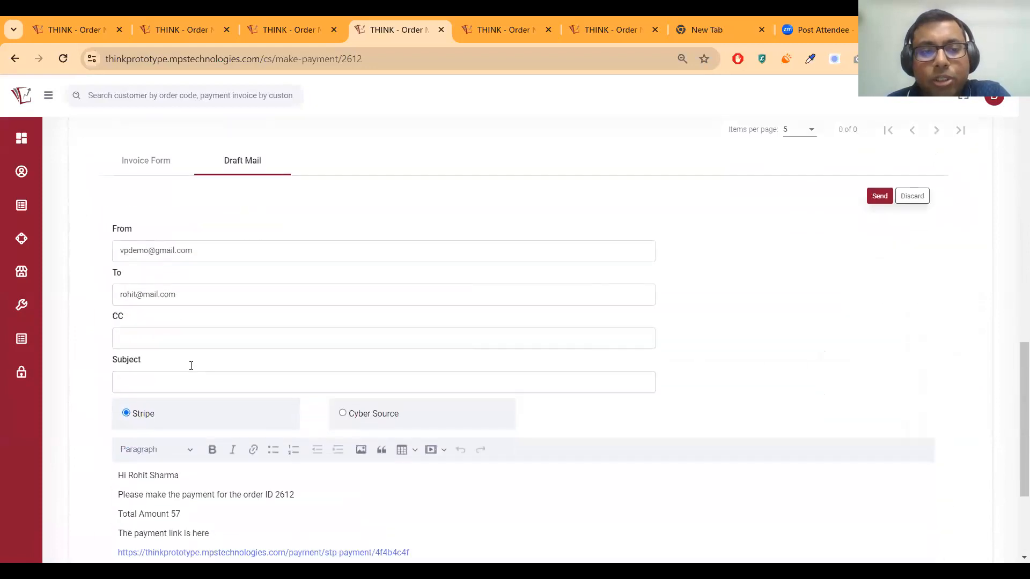
{"action": "scroll", "coordinate": [198, 370], "scroll_direction": "up", "scroll_amount": 1}
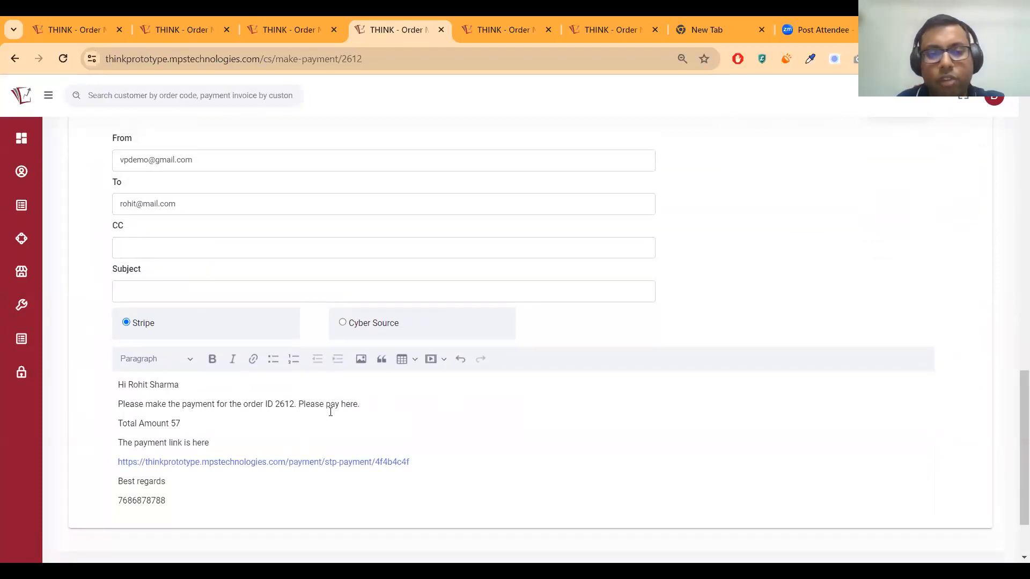
{"action": "triple_click", "coordinate": [327, 464]}
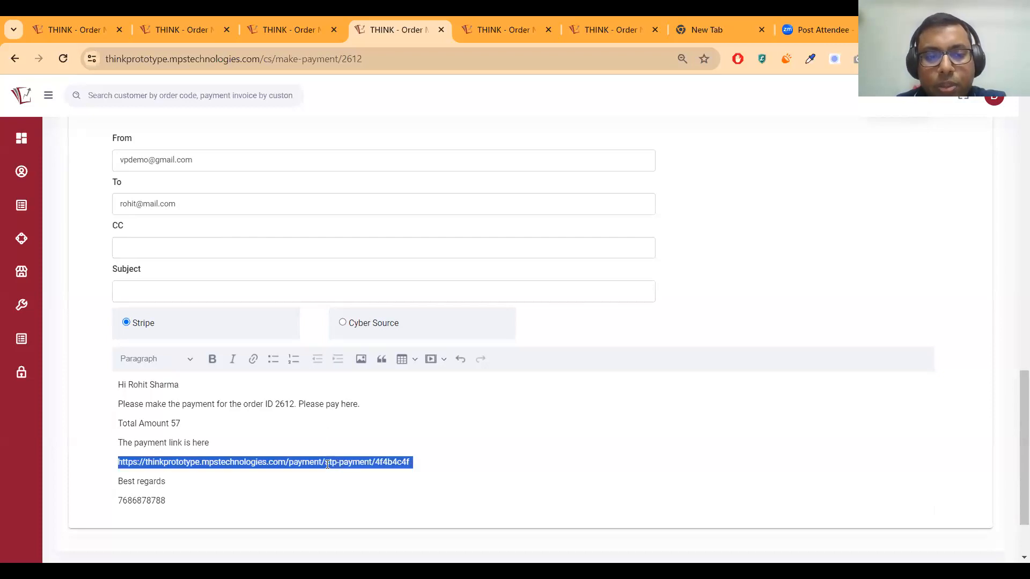
{"action": "left_click", "coordinate": [327, 464]}
Replace the sender address in the From field with a new address
{"action": "triple_click", "coordinate": [195, 163]}
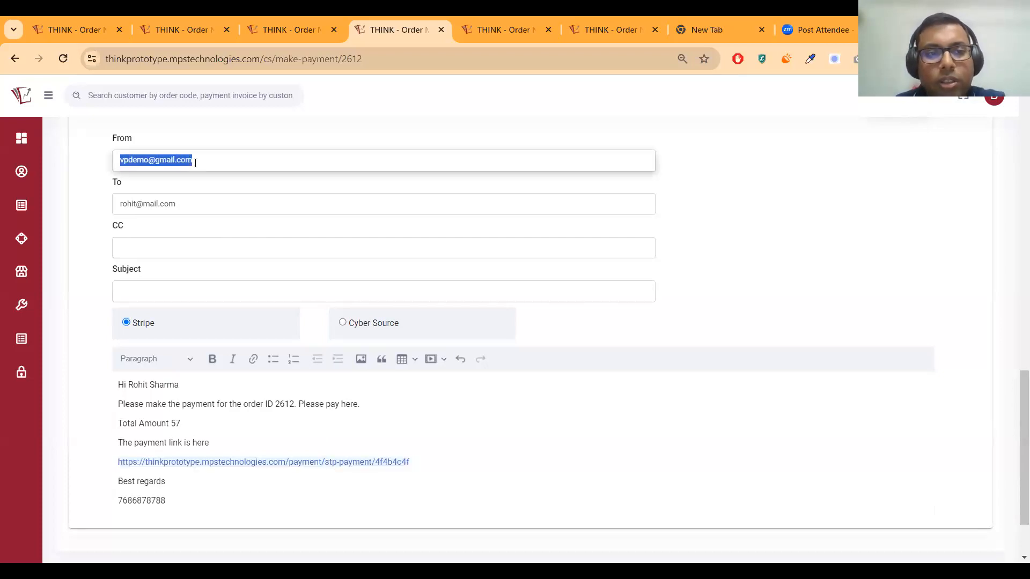
{"action": "key", "text": "BackSpace"}
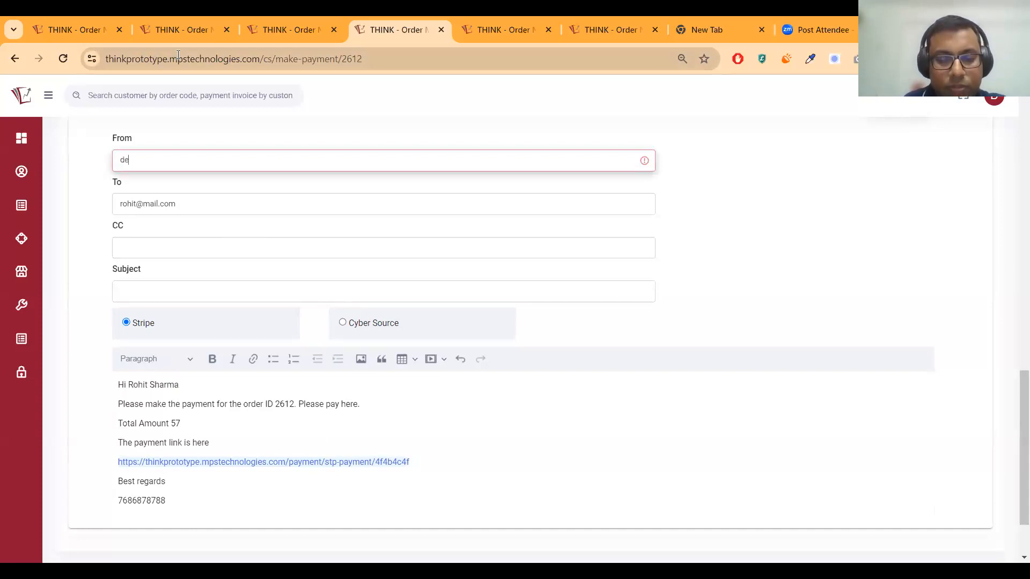
{"action": "type", "text": "gmail.comm"}
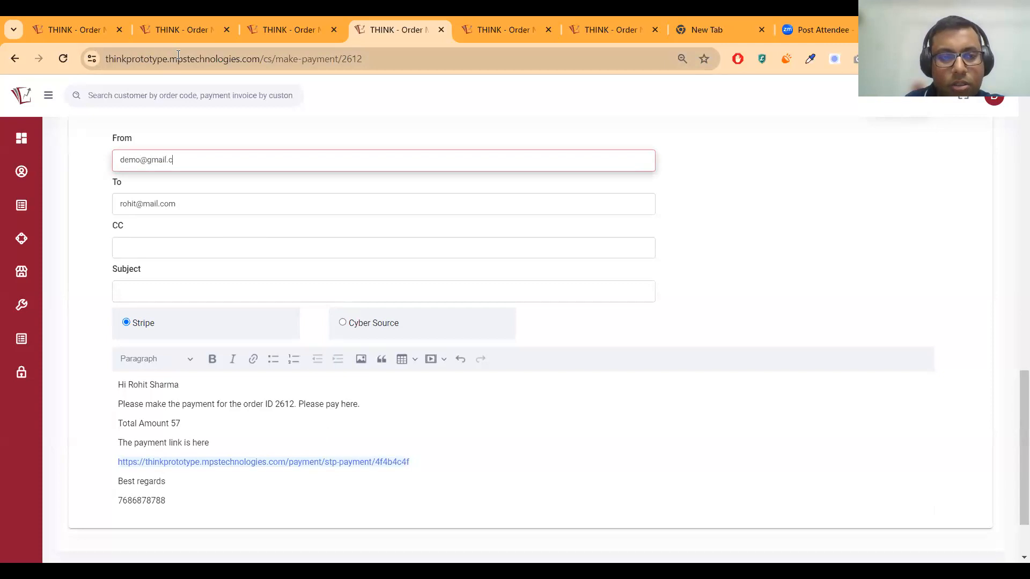
{"action": "key", "text": "BackSpace"}
{"action": "key", "text": "BackSpace"}
{"action": "key", "text": "BackSpace"}
{"action": "key", "text": "BackSpace"}
{"action": "key", "text": "BackSpace"}
{"action": "key", "text": "BackSpace"}
{"action": "key", "text": "BackSpace"}
{"action": "key", "text": "BackSpace"}
{"action": "key", "text": "BackSpace"}
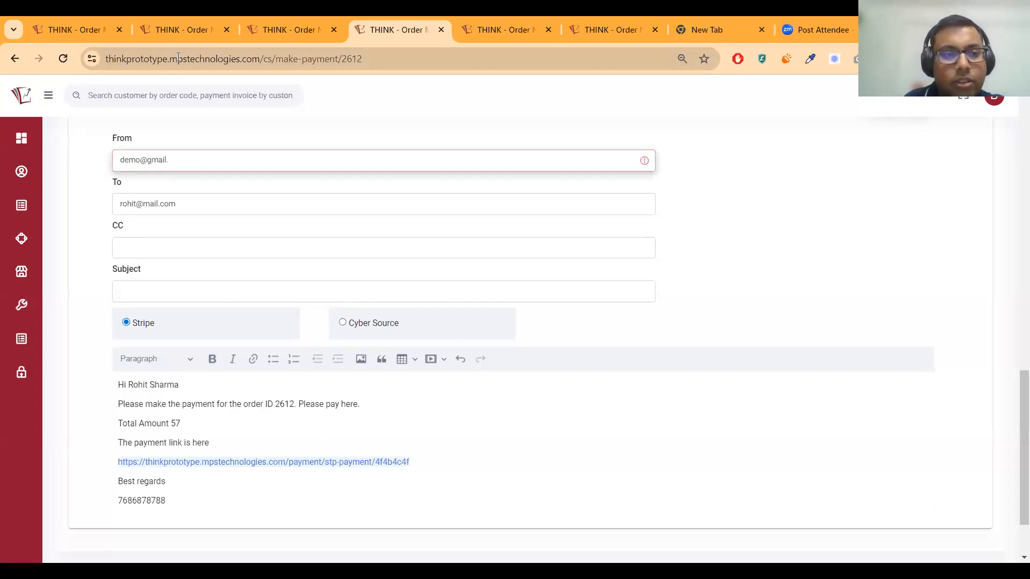
{"action": "type", "text": "mps.com"}
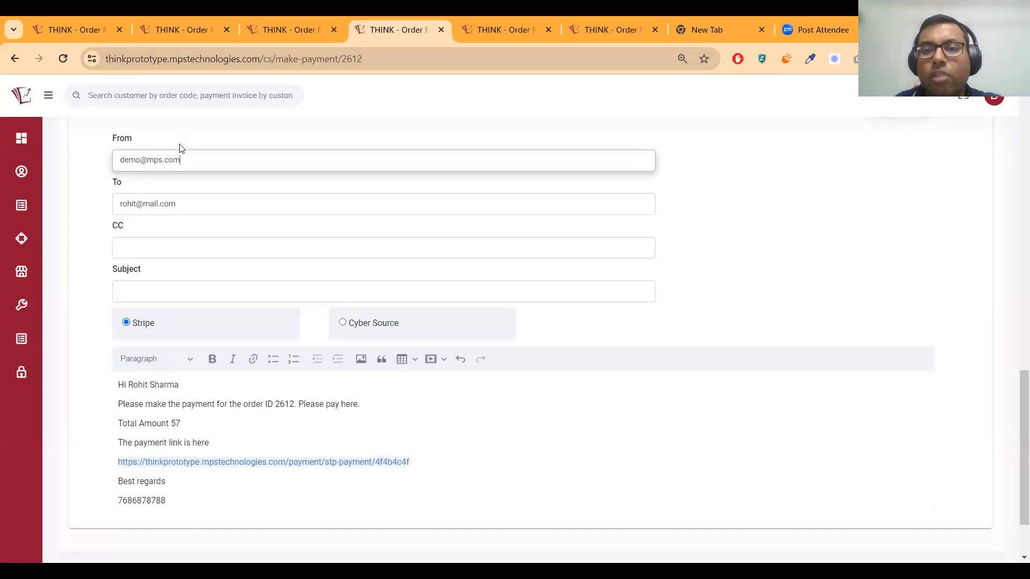
Select the recipient address, the empty Subject field and the payment link line
{"action": "left_click", "coordinate": [198, 203]}
{"action": "triple_click", "coordinate": [197, 204]}
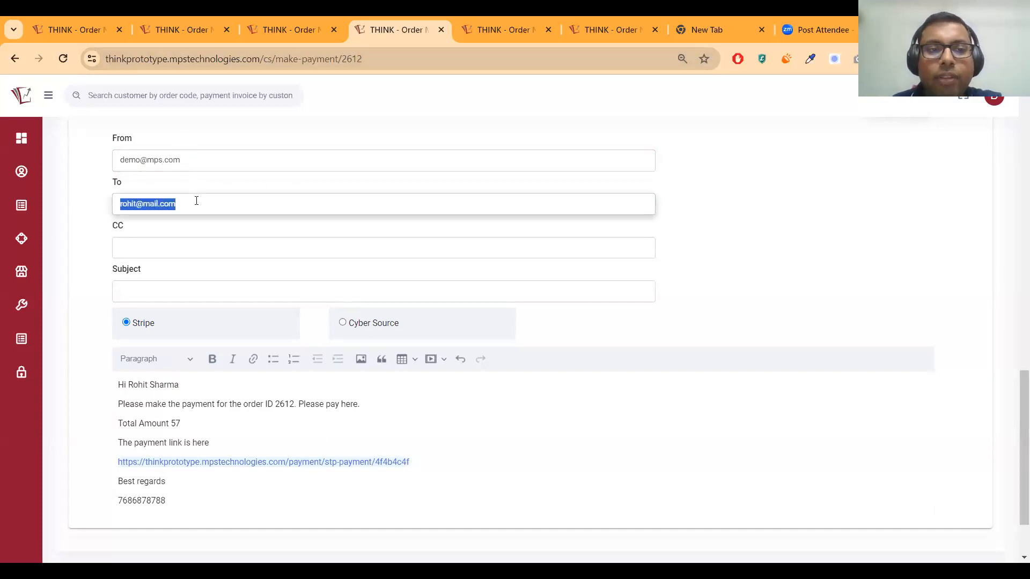
{"action": "triple_click", "coordinate": [197, 204]}
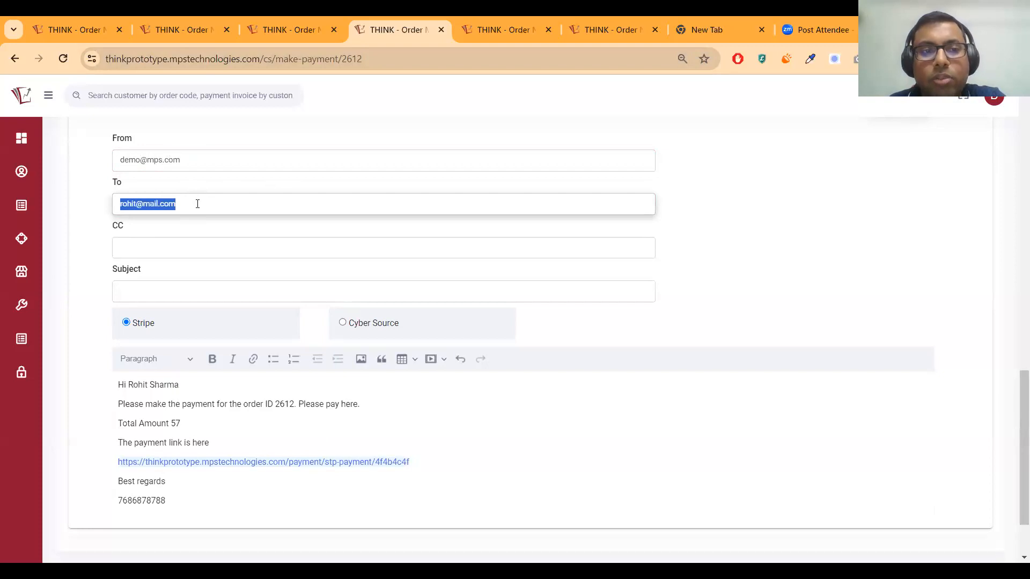
{"action": "triple_click", "coordinate": [197, 204]}
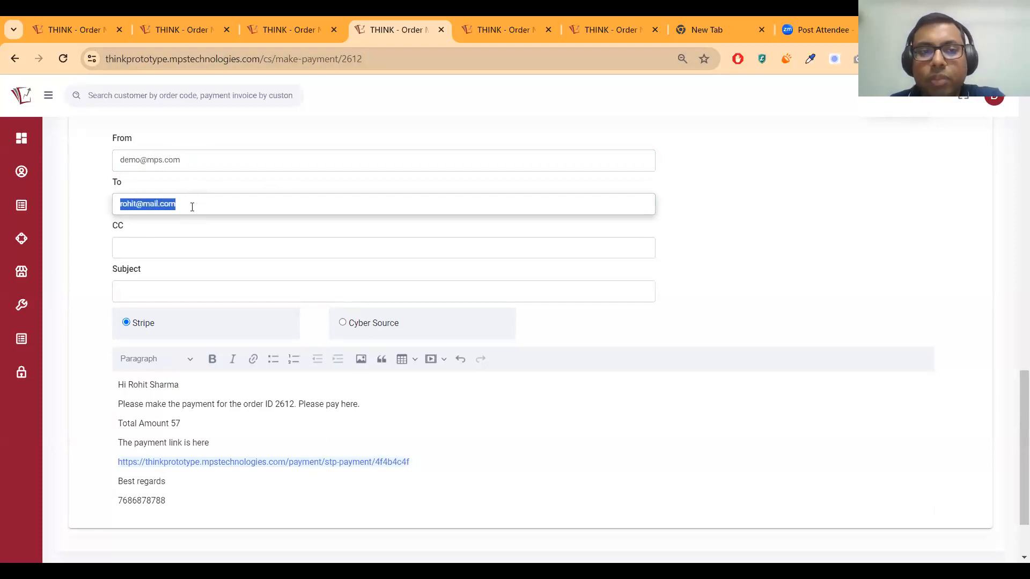
{"action": "left_click", "coordinate": [170, 291]}
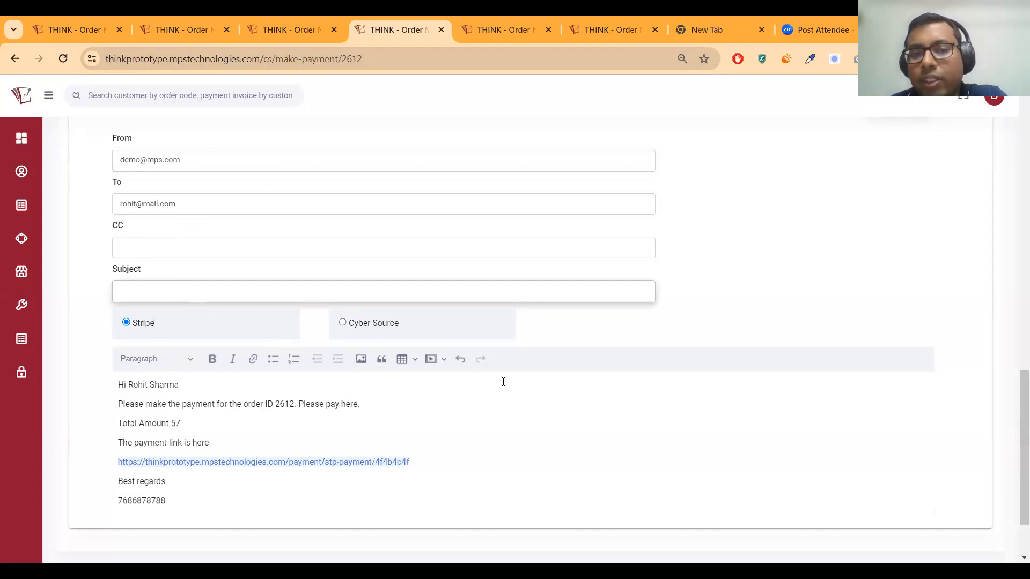
{"action": "left_click_drag", "start_coordinate": [118, 462], "coordinate": [298, 460]}
{"action": "triple_click", "coordinate": [298, 461]}
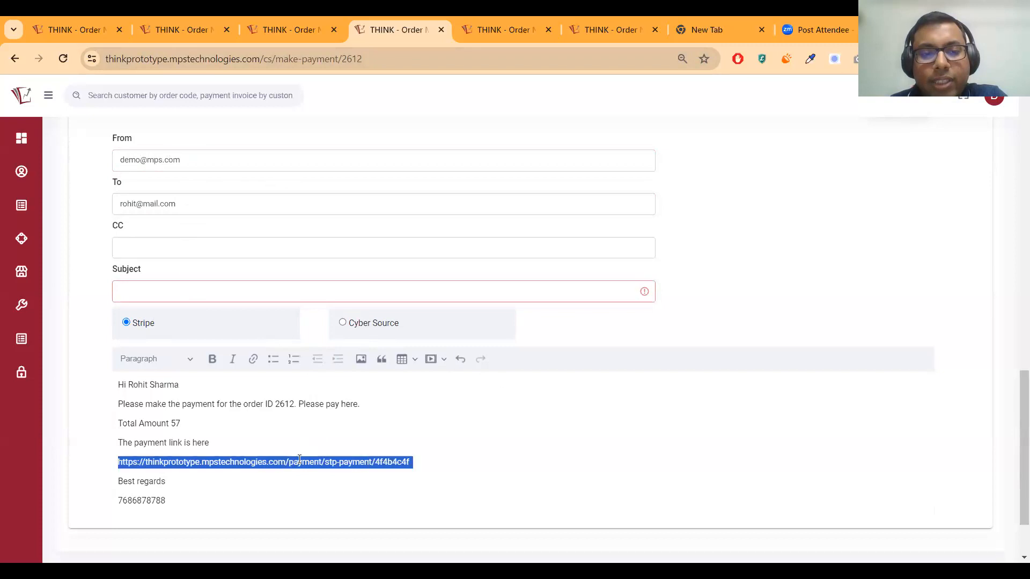
Copy order 2612's payment link and open it in its own browser tab
{"action": "right_click", "coordinate": [299, 461]}
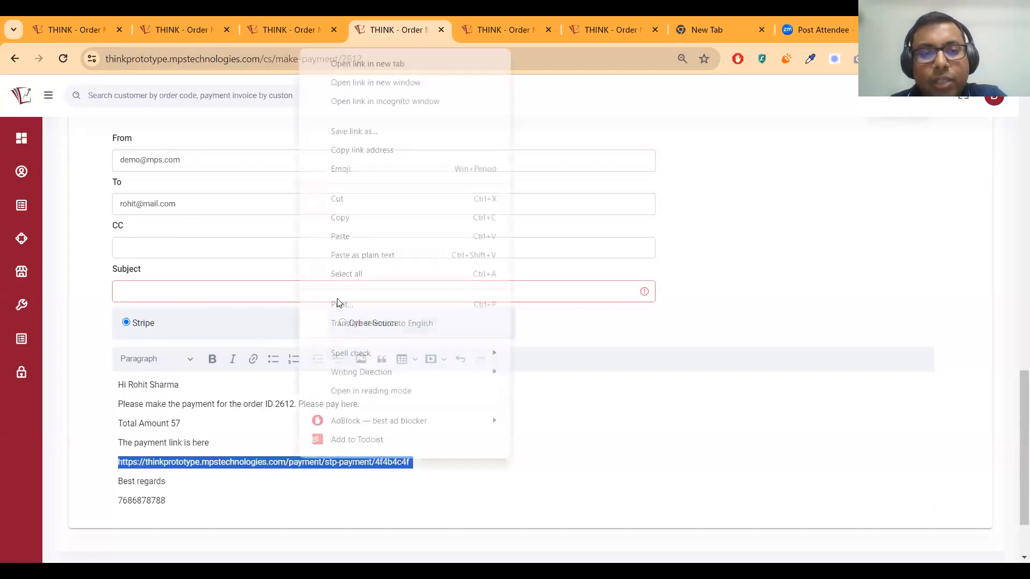
{"action": "left_click", "coordinate": [346, 221]}
{"action": "left_click", "coordinate": [805, 29]}
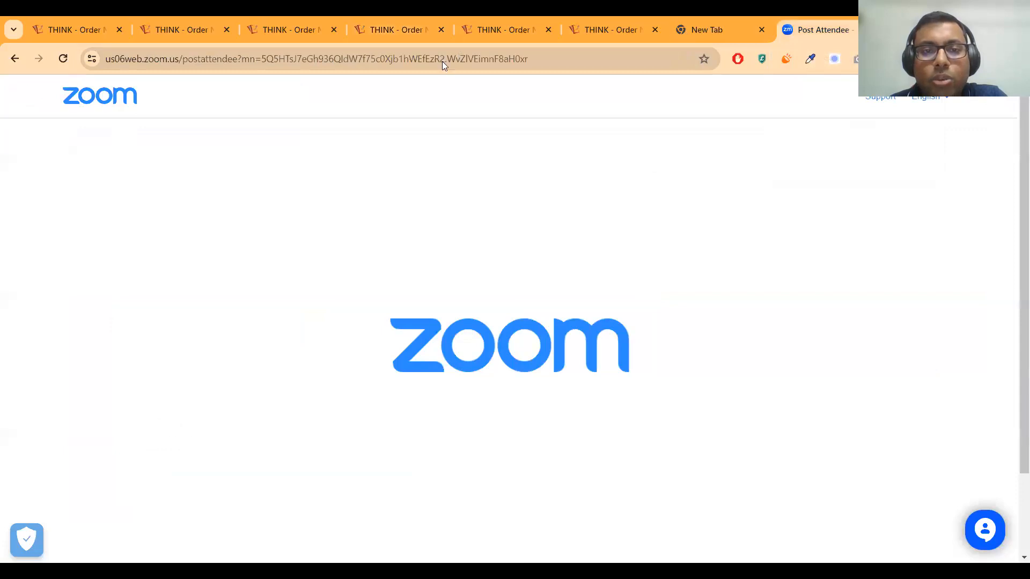
{"action": "right_click", "coordinate": [441, 61]}
{"action": "left_click", "coordinate": [508, 220]}
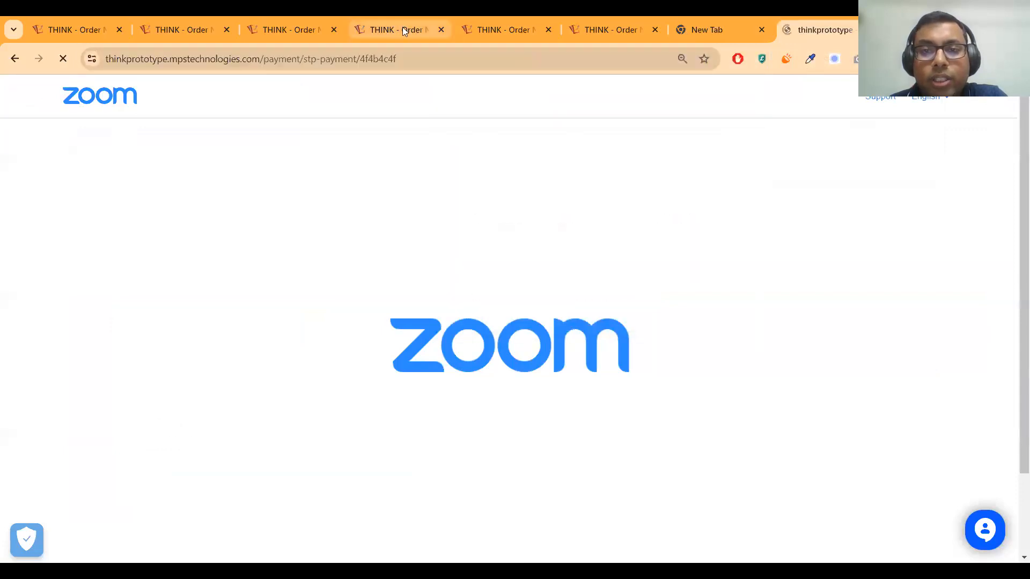
{"action": "left_click", "coordinate": [380, 23]}
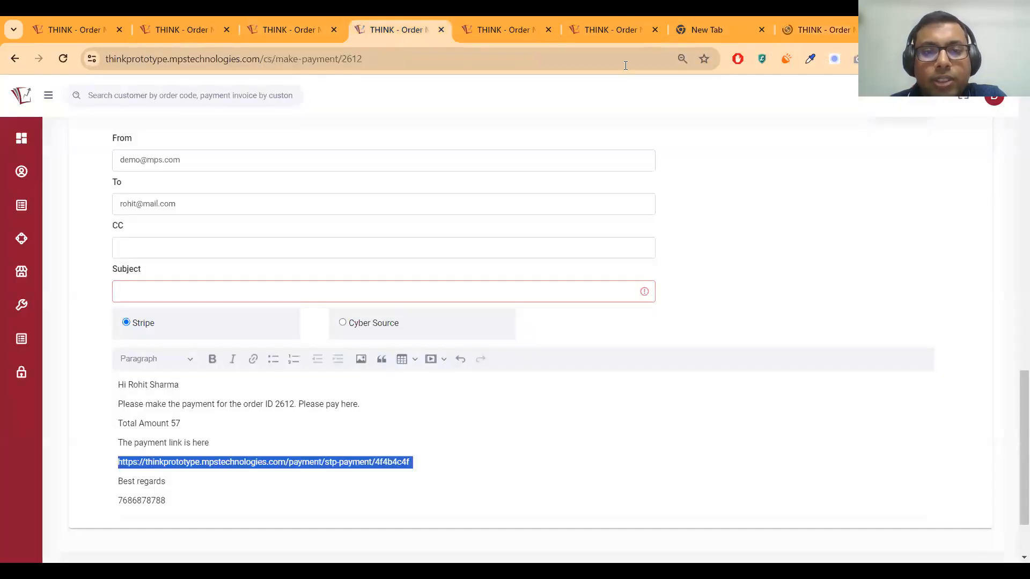
{"action": "left_click", "coordinate": [810, 30]}
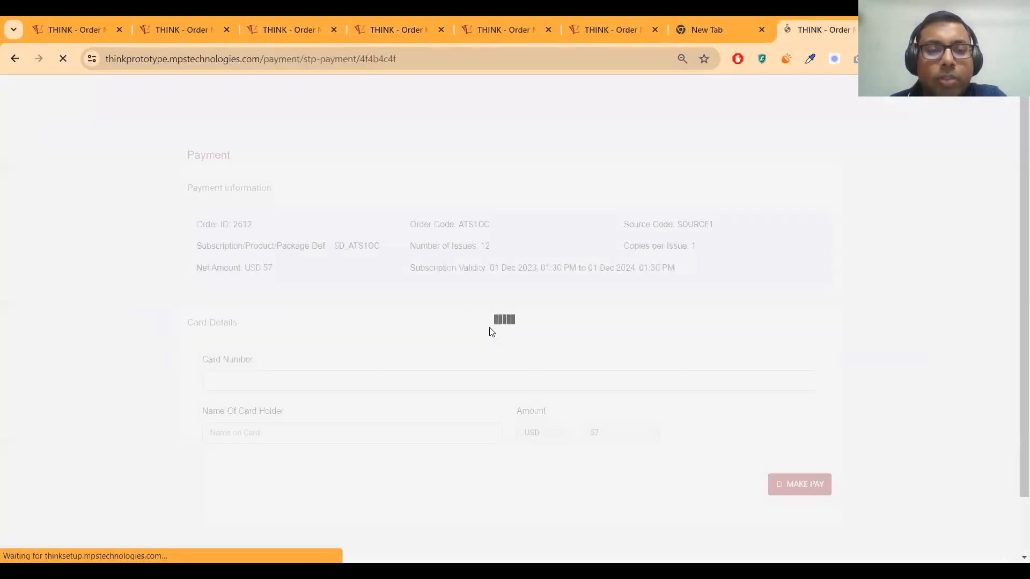
Enter the test Visa card number 4111 1111 on the payment page
{"action": "left_click", "coordinate": [306, 380]}
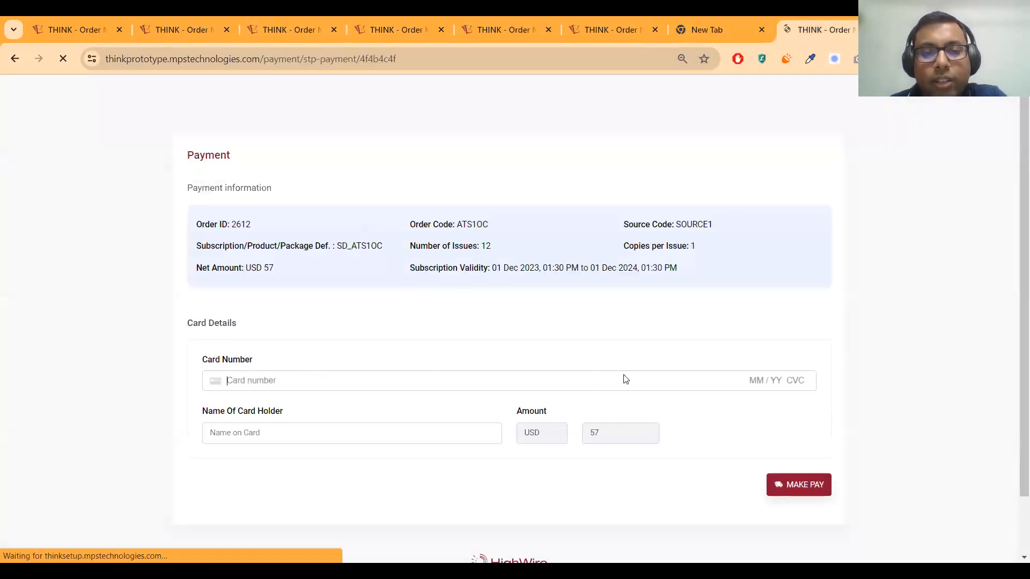
{"action": "scroll", "coordinate": [791, 357], "scroll_direction": "down", "scroll_amount": 1}
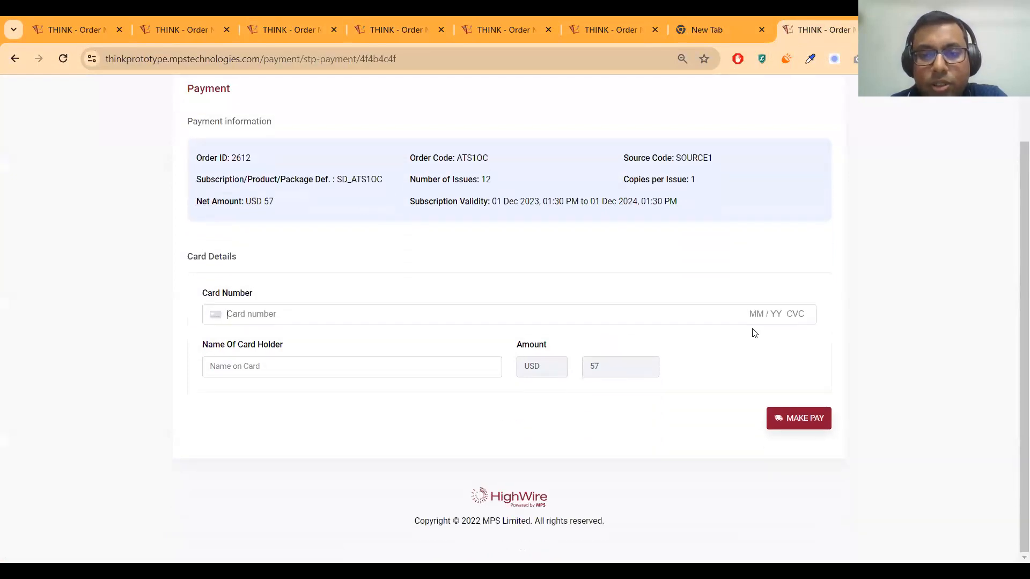
{"action": "scroll", "coordinate": [674, 315], "scroll_direction": "up", "scroll_amount": 1}
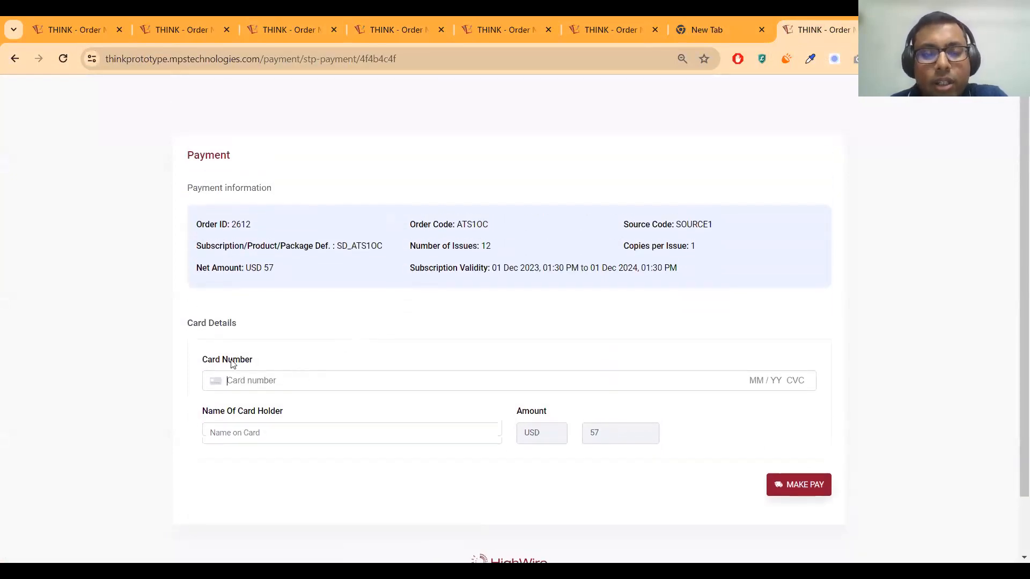
{"action": "left_click", "coordinate": [228, 435]}
{"action": "left_click", "coordinate": [239, 380]}
{"action": "type", "text": "4111 1111 1111 1111"}
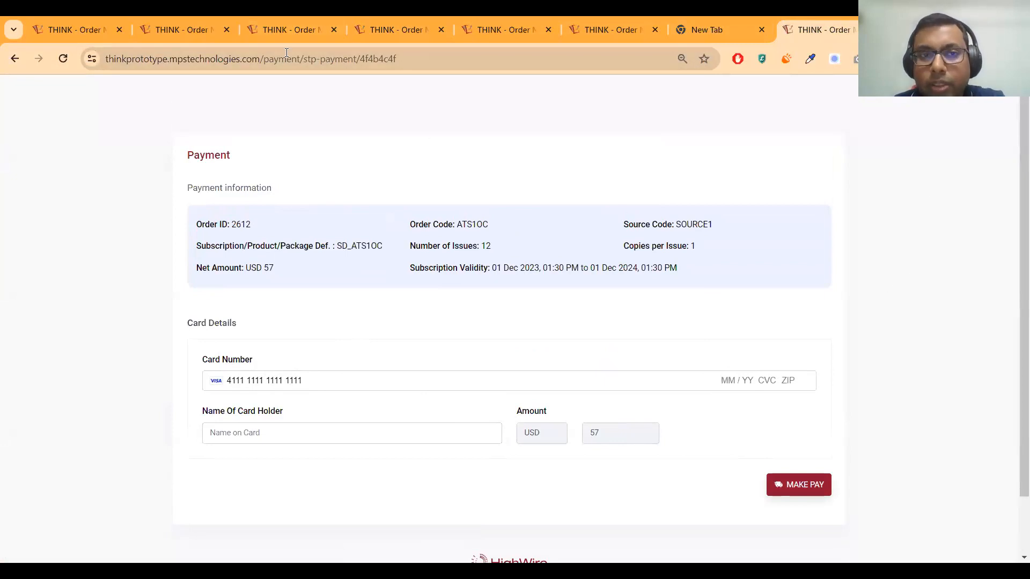
Return to order 2612's Make Payment form in THINK365
{"action": "left_click", "coordinate": [292, 30]}
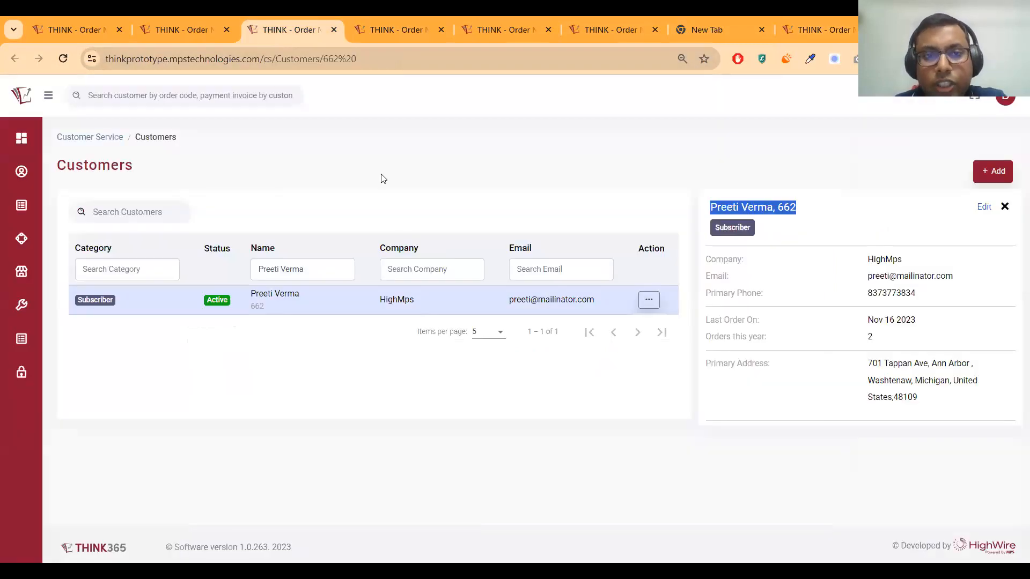
{"action": "left_click", "coordinate": [397, 30]}
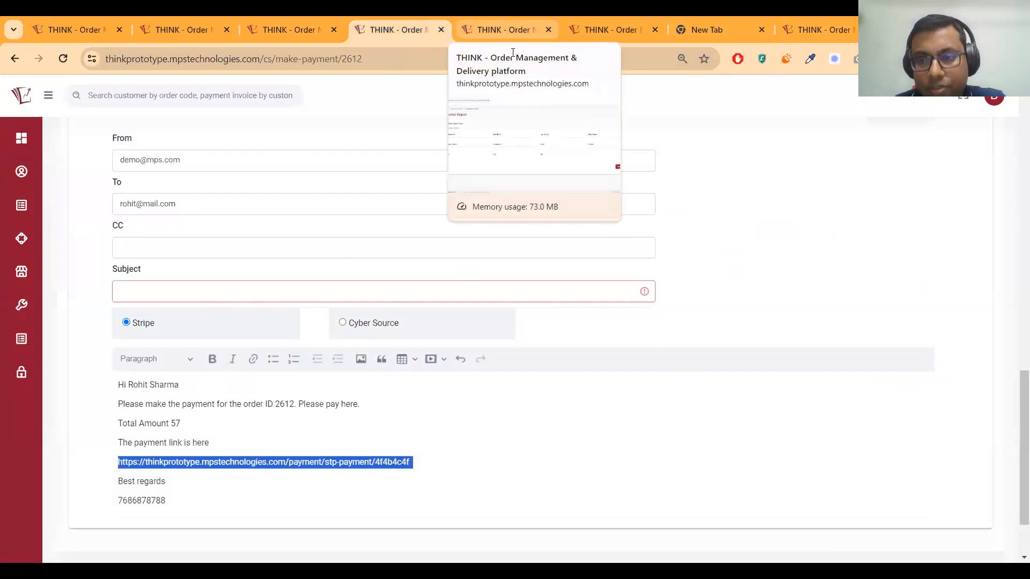
{"action": "mouse_move", "coordinate": [1023, 396]}
{"action": "left_mouse_down"}
{"action": "mouse_move", "coordinate": [1013, 378]}
{"action": "mouse_move", "coordinate": [1013, 403]}
{"action": "left_mouse_up"}
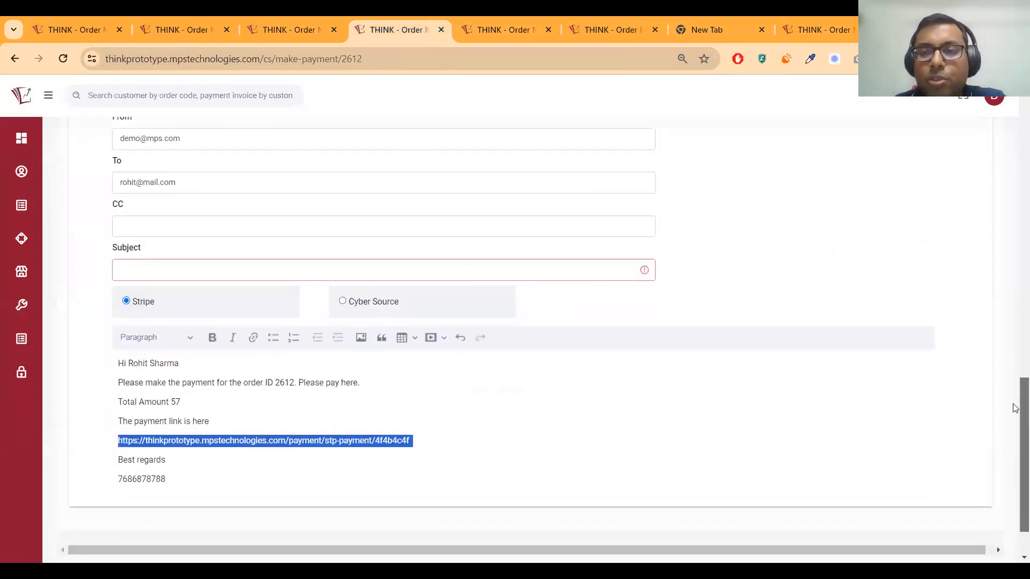
{"action": "left_click", "coordinate": [814, 32]}
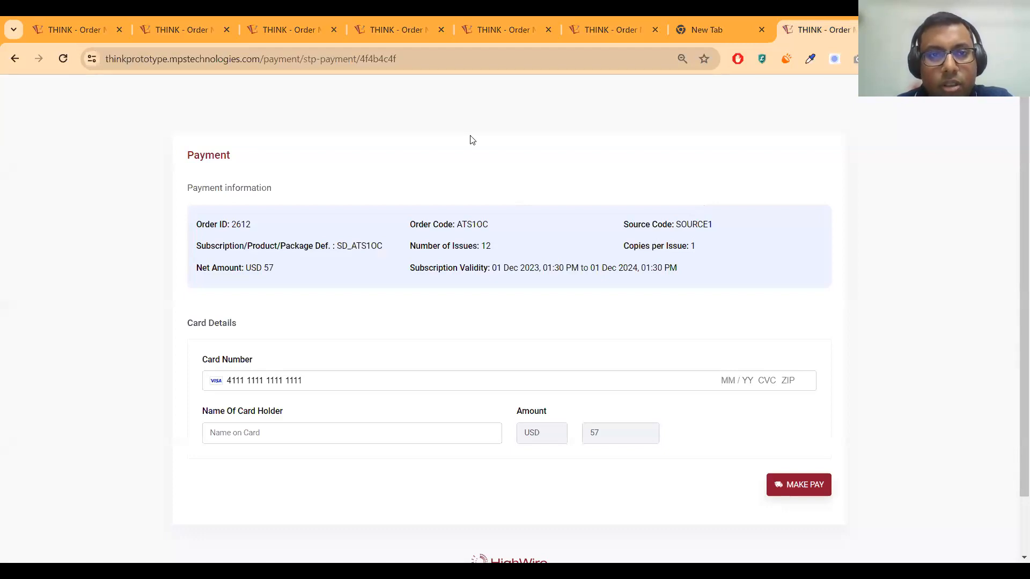
{"action": "key", "text": "ctrl+4"}
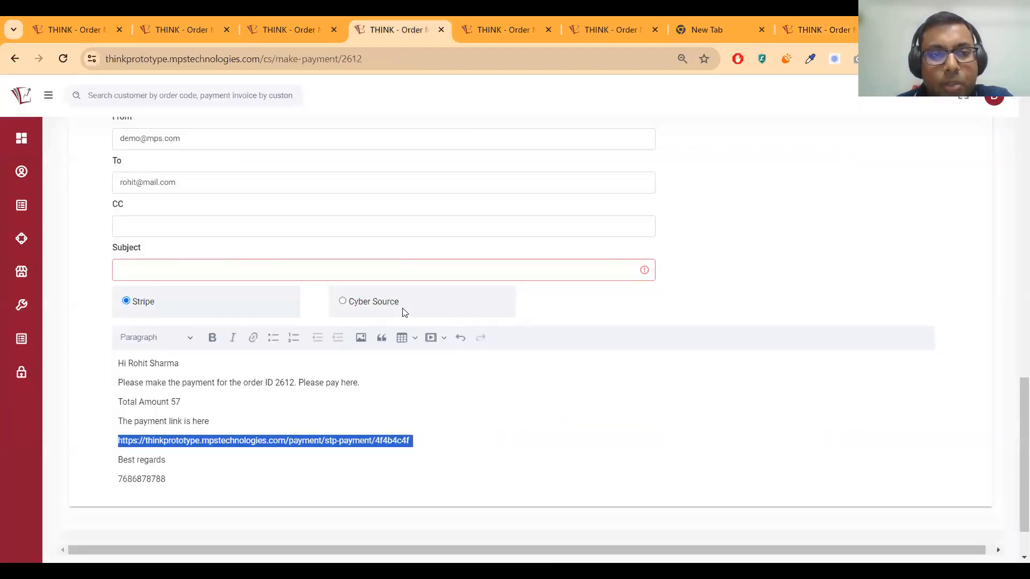
{"action": "scroll", "coordinate": [402, 316], "scroll_direction": "up", "scroll_amount": 11}
{"action": "scroll", "coordinate": [216, 207], "scroll_direction": "up", "scroll_amount": 5}
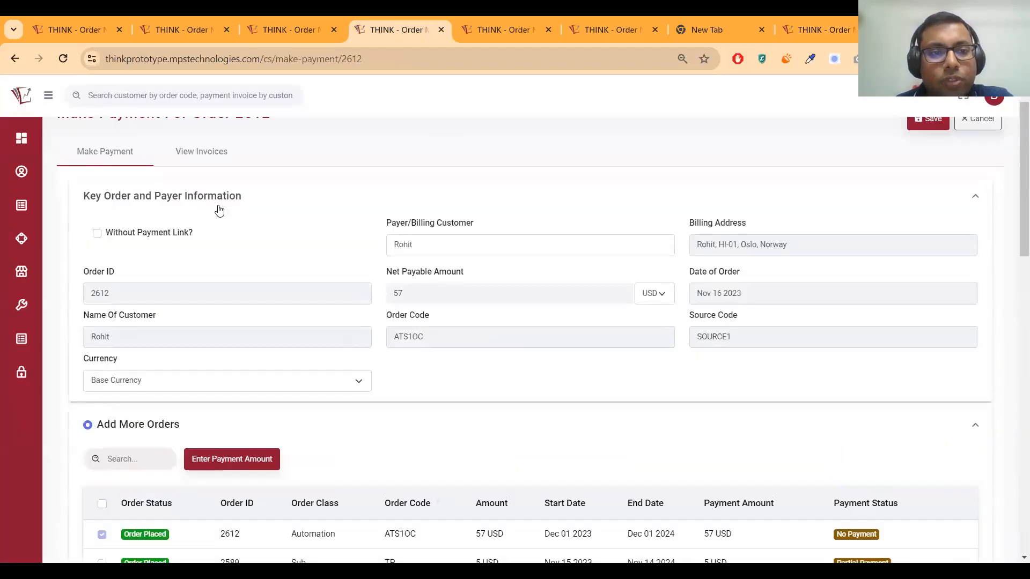
Show order 2612's invoices: none for this order, and order 2590's 57 USD invoice marked Paid
{"action": "left_click", "coordinate": [218, 205]}
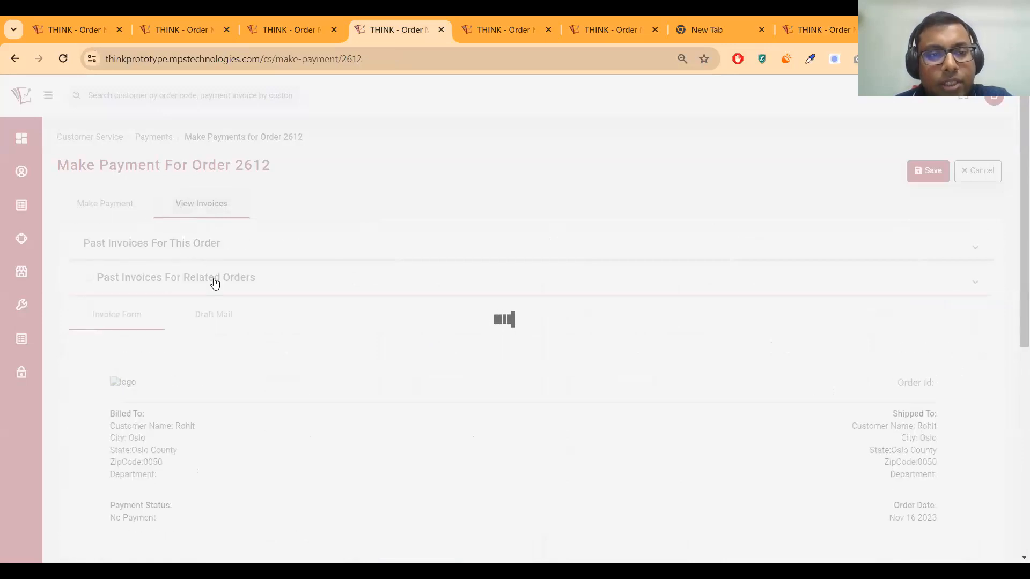
{"action": "left_click", "coordinate": [214, 279]}
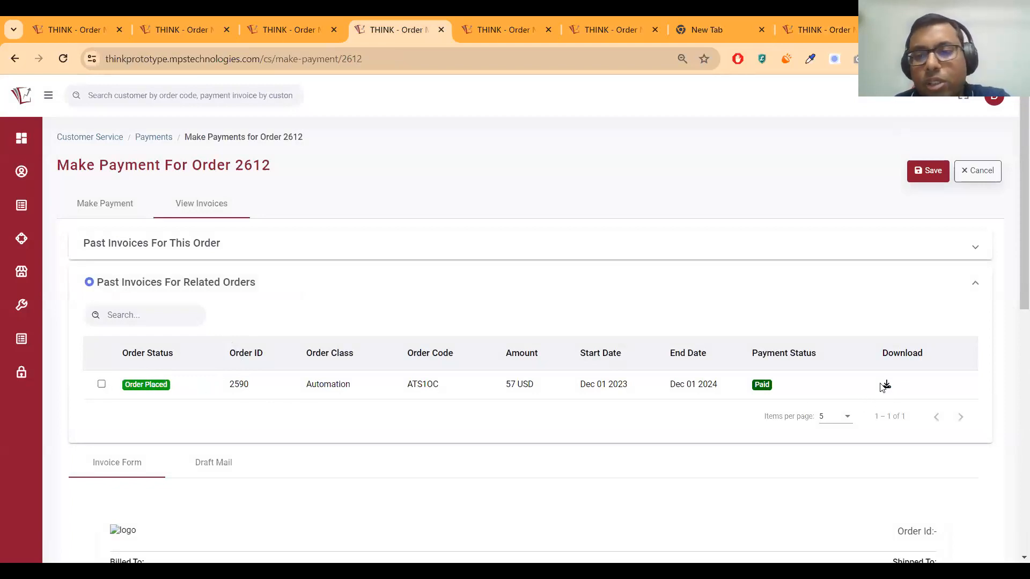
{"action": "left_click", "coordinate": [165, 250]}
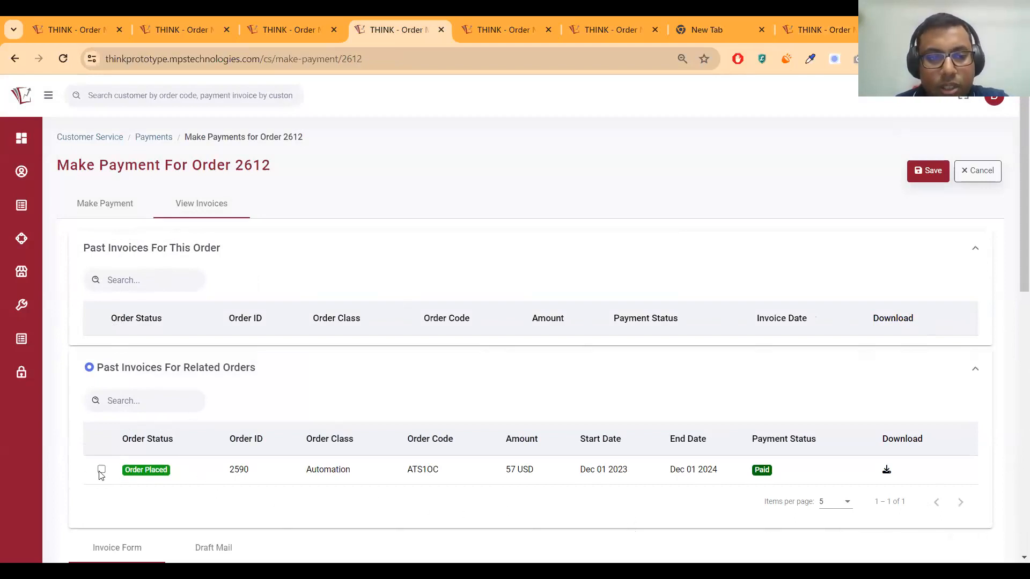
{"action": "scroll", "coordinate": [211, 459], "scroll_direction": "down", "scroll_amount": 4}
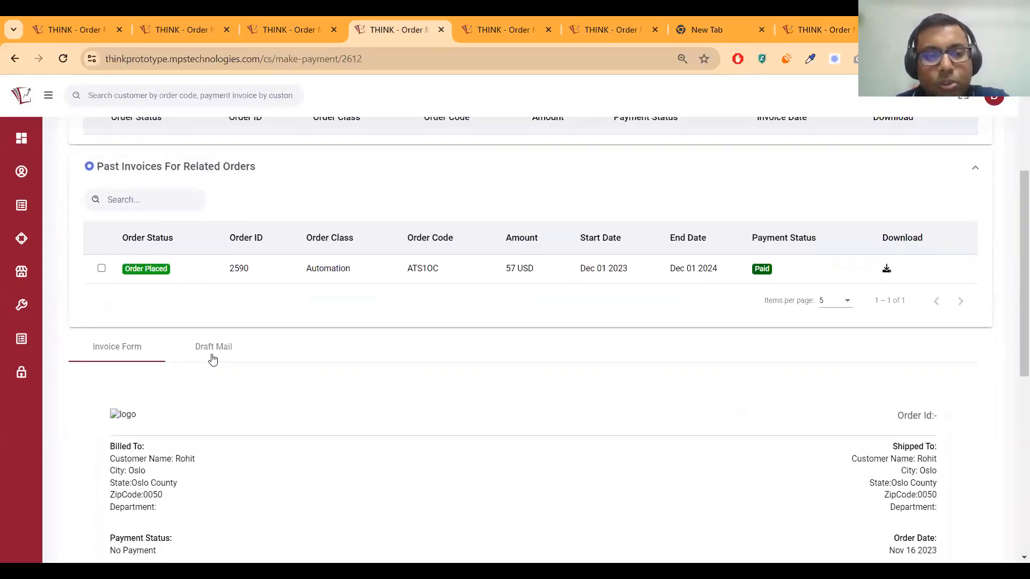
{"action": "left_click", "coordinate": [213, 350]}
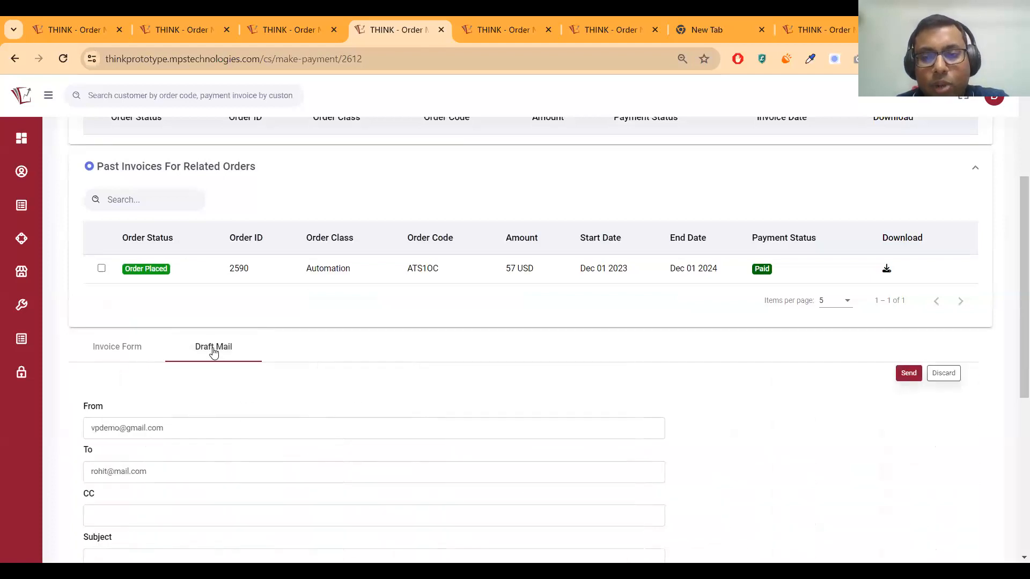
Tick related order 2590's invoice and review the drafted 57 USD payment-request email
{"action": "left_click", "coordinate": [102, 269]}
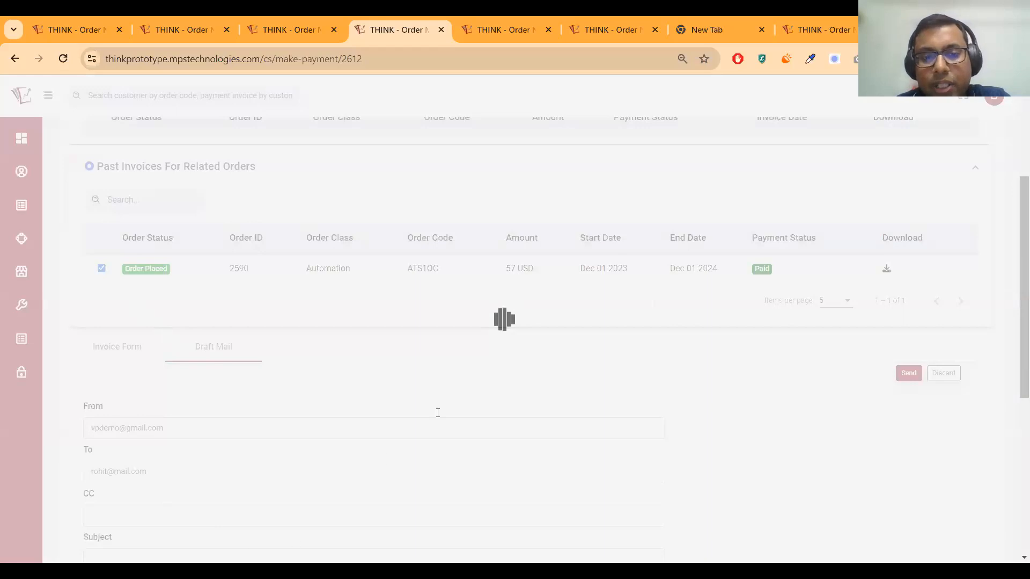
{"action": "scroll", "coordinate": [289, 413], "scroll_direction": "down", "scroll_amount": 5}
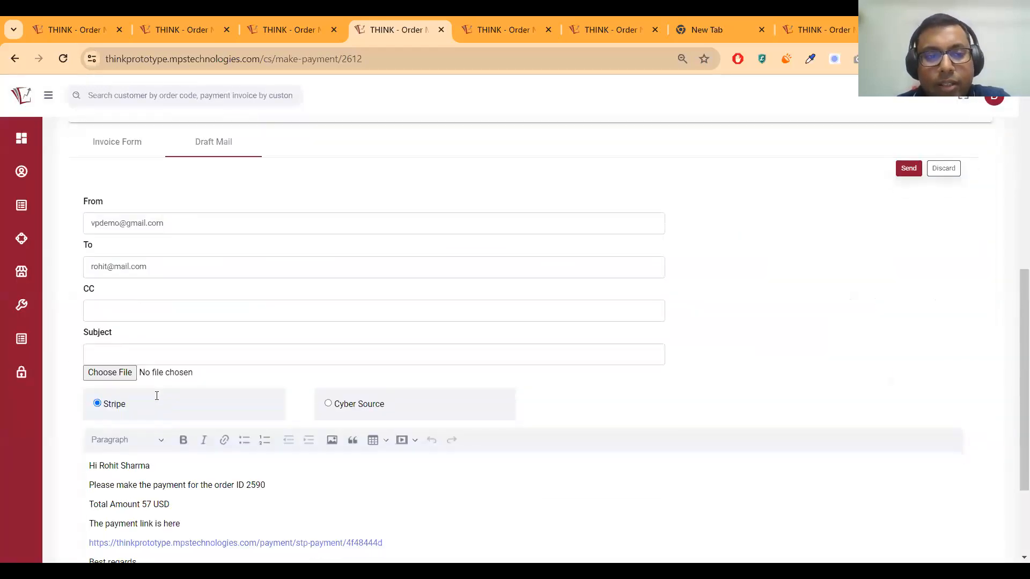
{"action": "left_click_drag", "start_coordinate": [170, 520], "coordinate": [89, 416]}
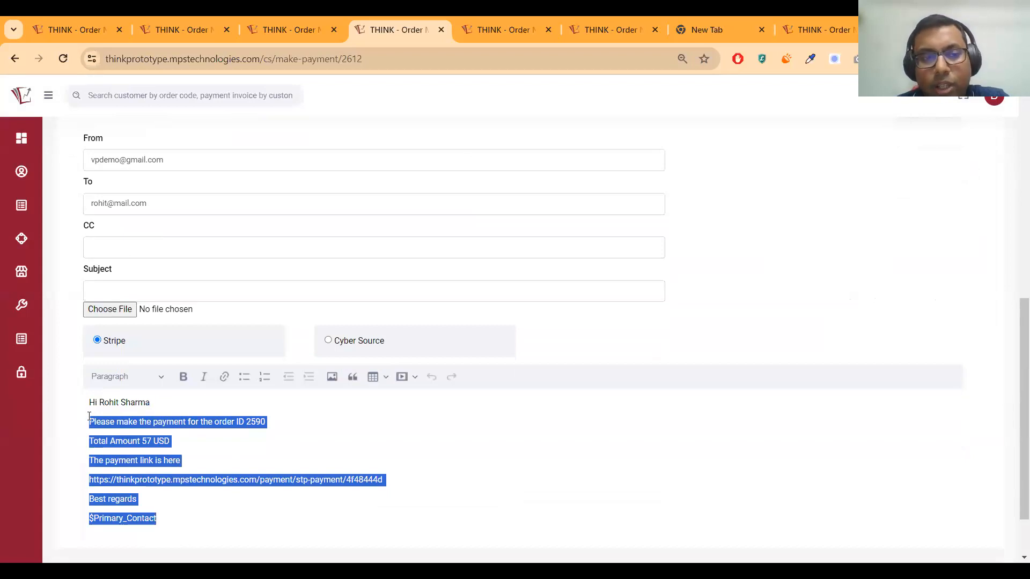
{"action": "scroll", "coordinate": [235, 454], "scroll_direction": "up", "scroll_amount": 3}
{"action": "scroll", "coordinate": [234, 443], "scroll_direction": "down", "scroll_amount": 3}
{"action": "scroll", "coordinate": [226, 437], "scroll_direction": "down", "scroll_amount": 2}
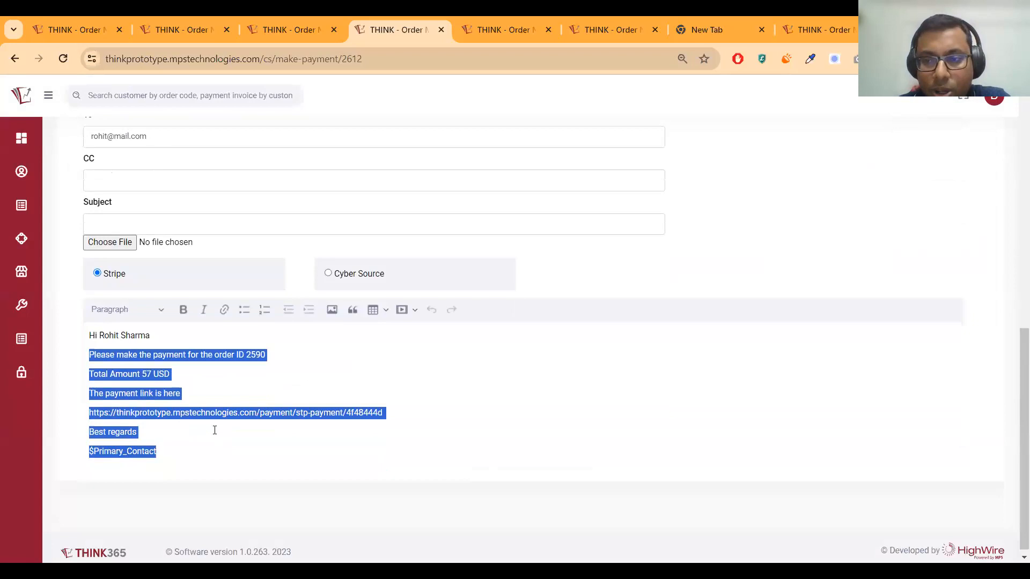
{"action": "scroll", "coordinate": [214, 429], "scroll_direction": "up", "scroll_amount": 3}
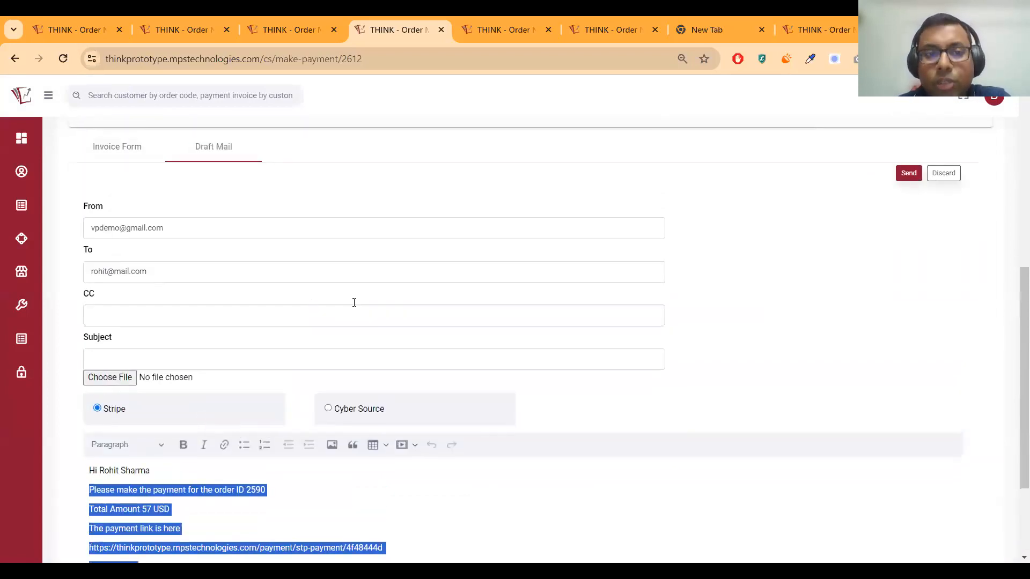
{"action": "scroll", "coordinate": [354, 299], "scroll_direction": "up", "scroll_amount": 3}
{"action": "scroll", "coordinate": [787, 341], "scroll_direction": "up", "scroll_amount": 3}
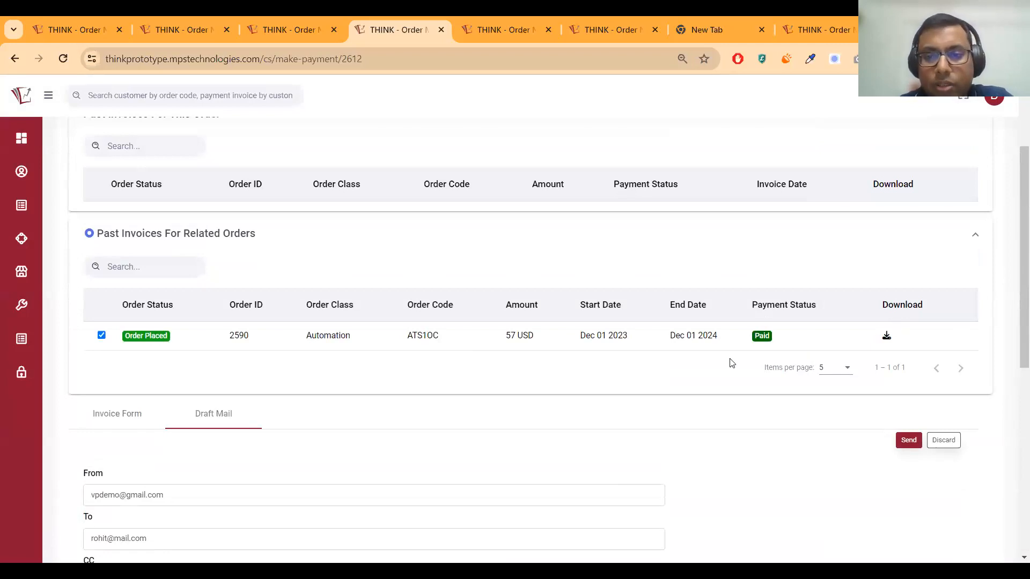
{"action": "scroll", "coordinate": [732, 363], "scroll_direction": "up", "scroll_amount": 3}
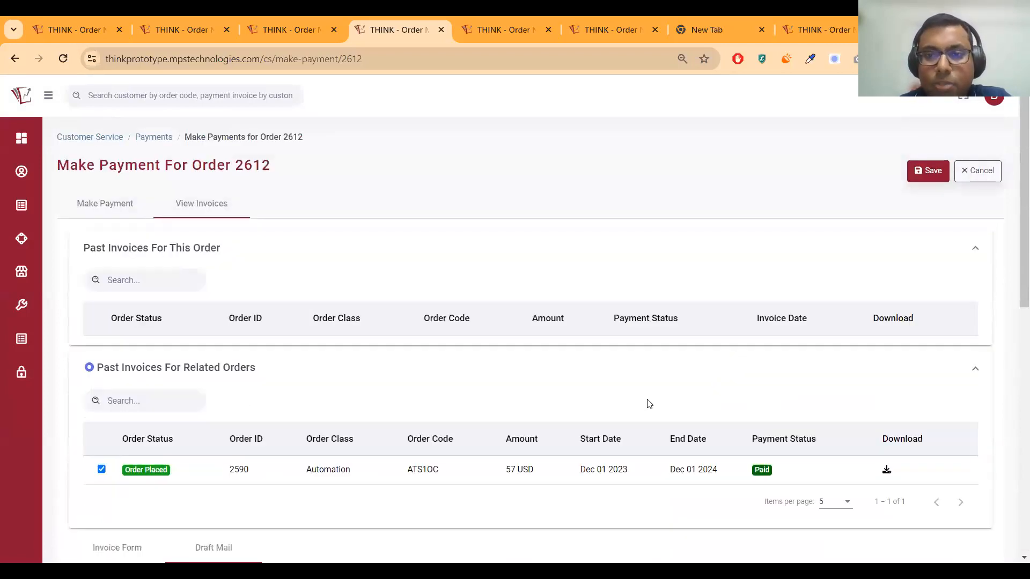
{"action": "scroll", "coordinate": [649, 404], "scroll_direction": "down", "scroll_amount": 5}
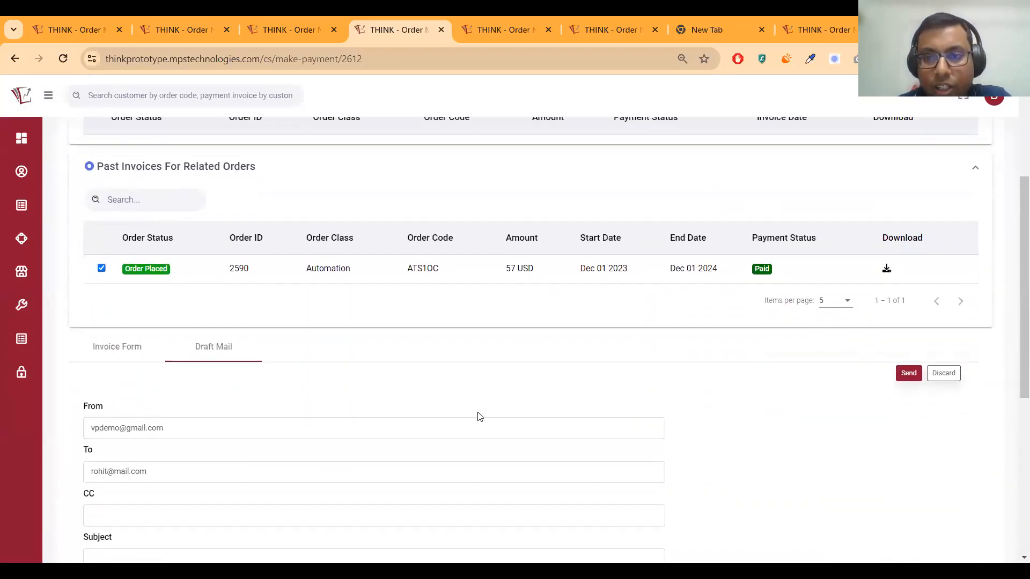
{"action": "scroll", "coordinate": [481, 416], "scroll_direction": "down", "scroll_amount": 3}
{"action": "scroll", "coordinate": [478, 340], "scroll_direction": "up", "scroll_amount": 8}
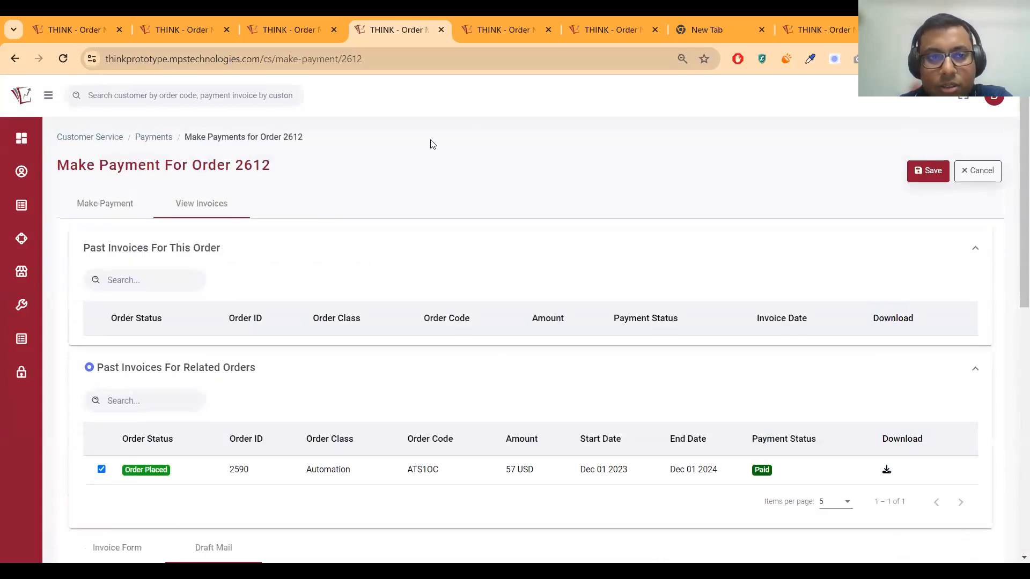
From the Customers page, list this customer's orders, 2606 and 2602
{"action": "left_click", "coordinate": [490, 32]}
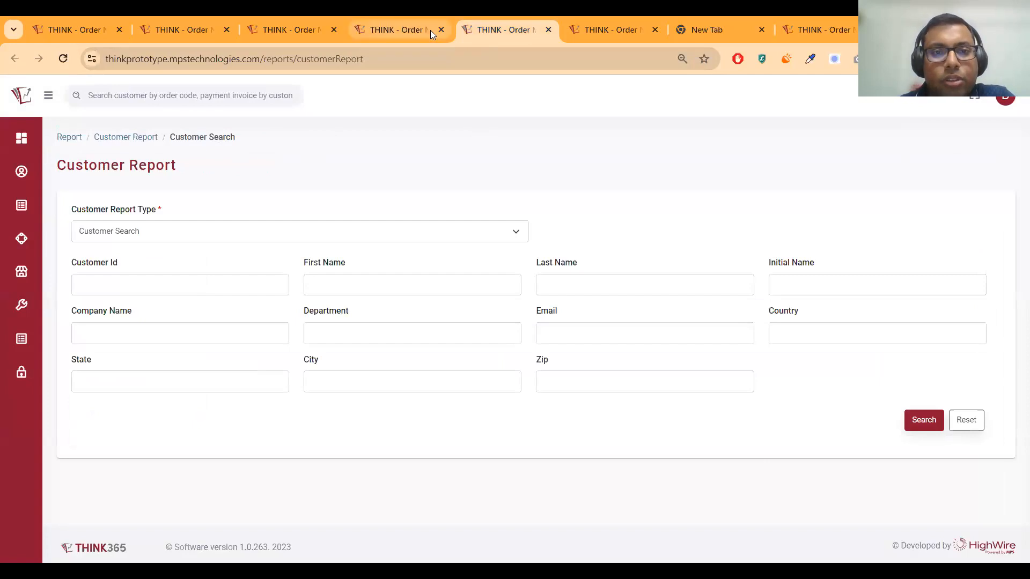
{"action": "left_click", "coordinate": [406, 29]}
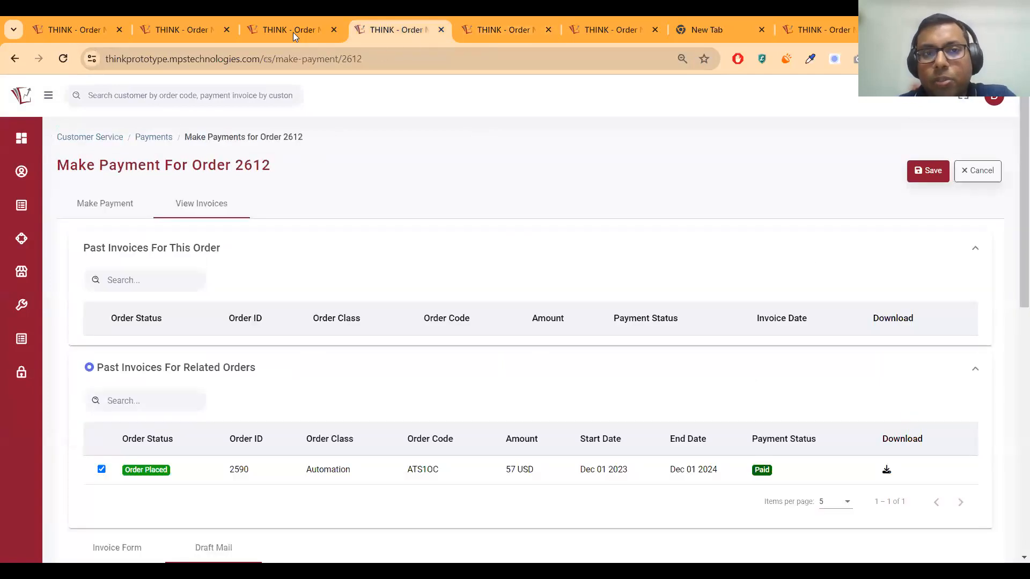
{"action": "left_click", "coordinate": [183, 30]}
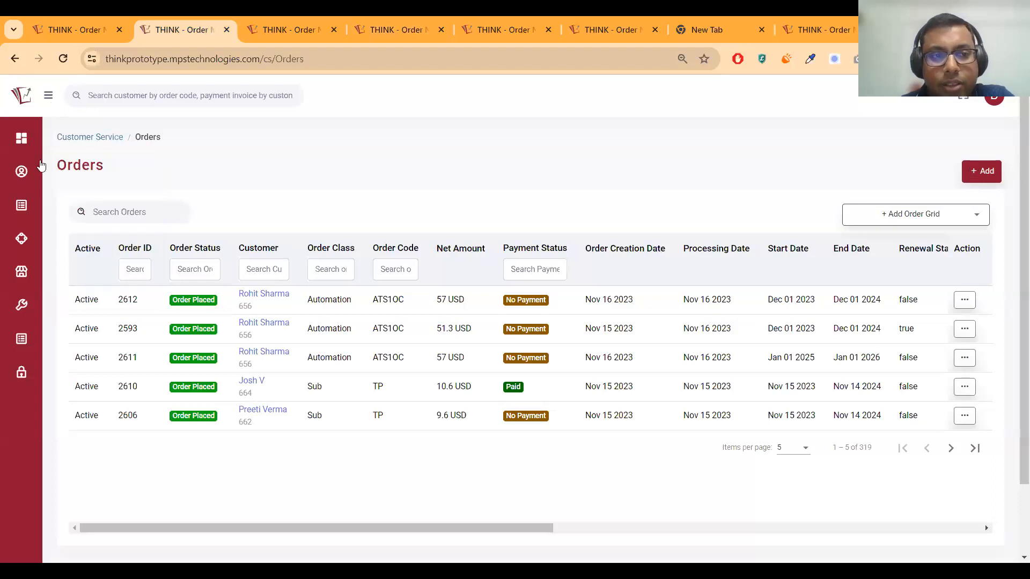
{"action": "left_click", "coordinate": [49, 97]}
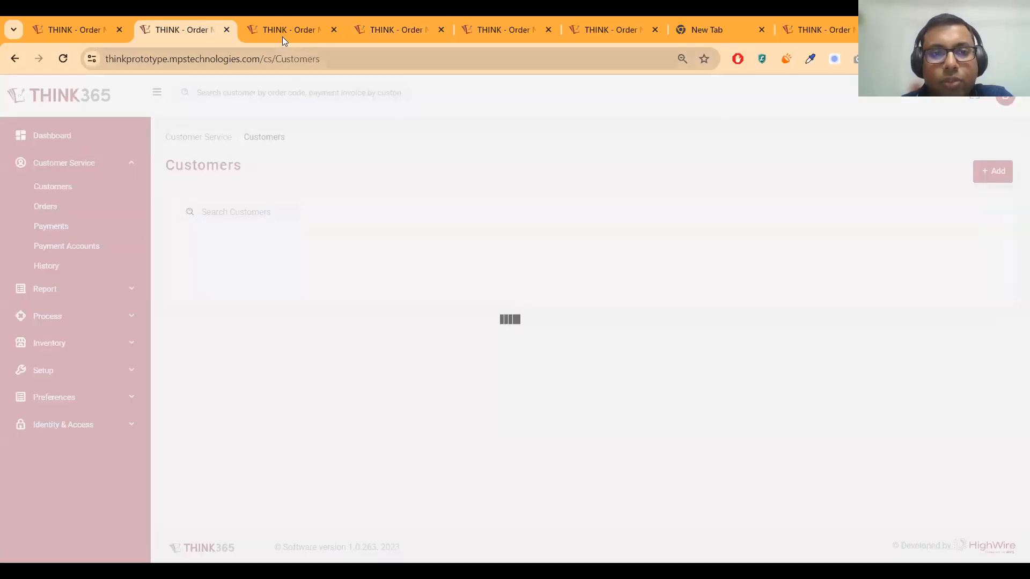
{"action": "left_click", "coordinate": [282, 36]}
{"action": "left_click", "coordinate": [648, 299]}
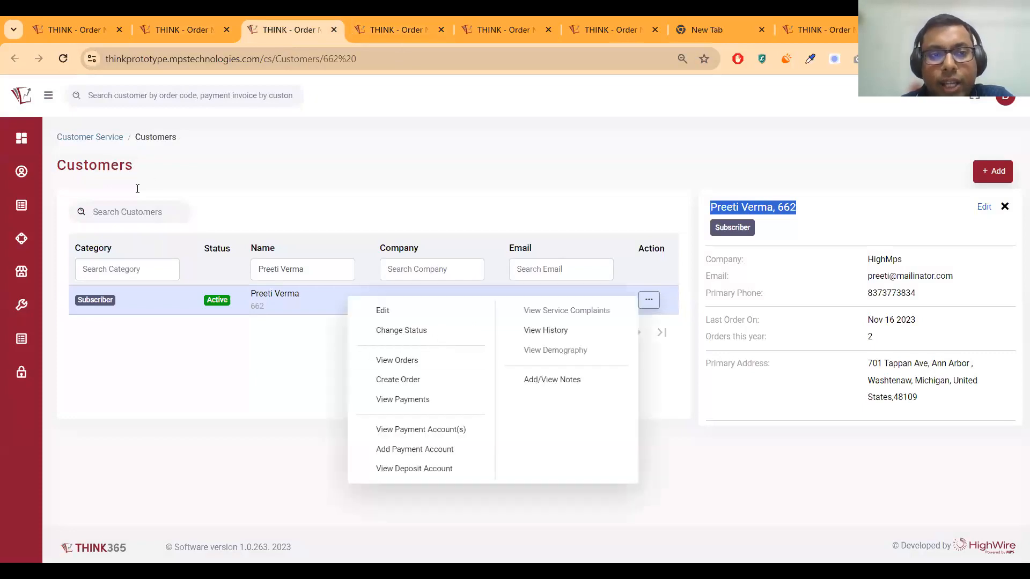
{"action": "left_click", "coordinate": [403, 360]}
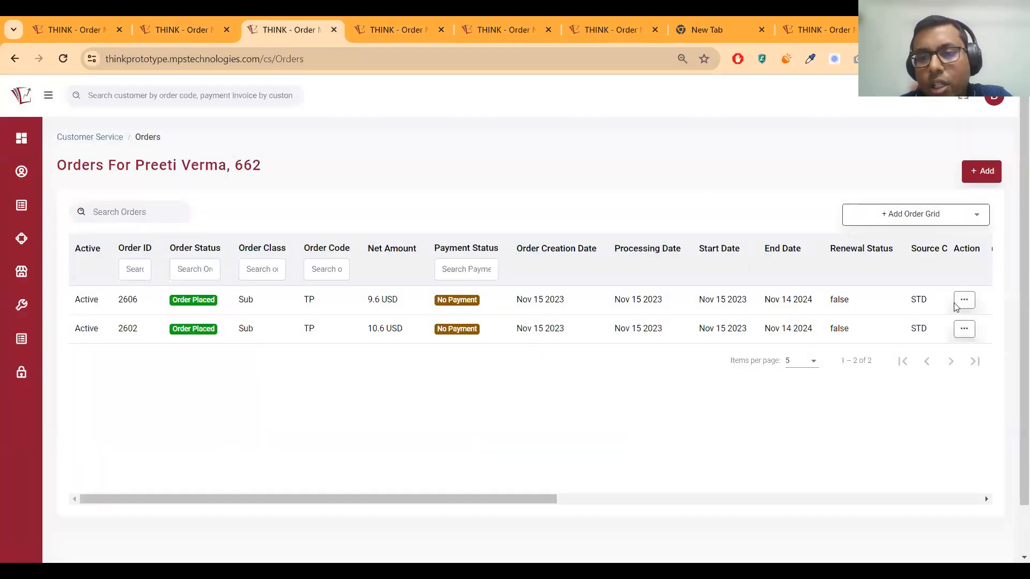
Inspect the first order's Action menu, then close it
{"action": "left_click", "coordinate": [961, 303]}
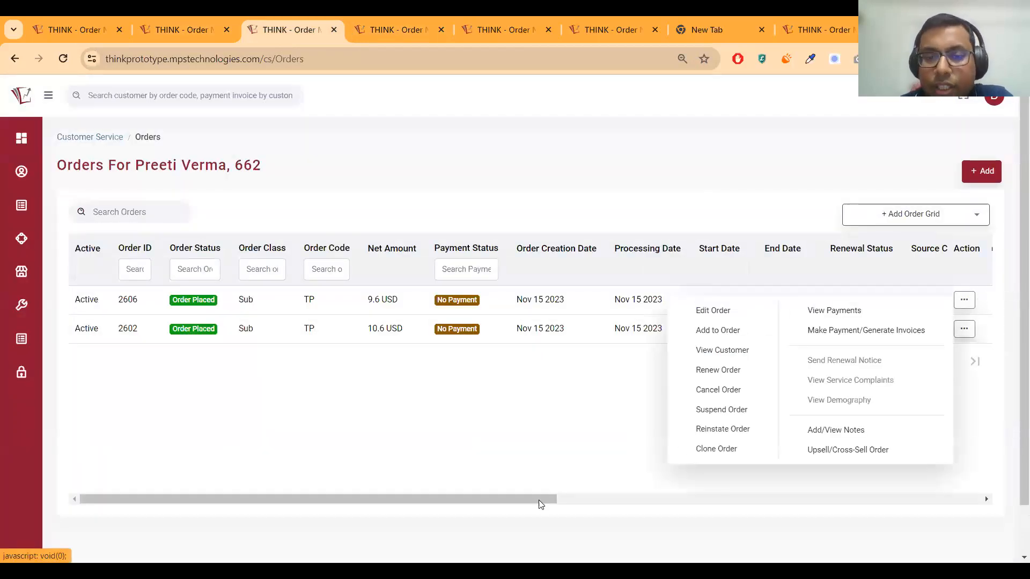
{"action": "left_click", "coordinate": [628, 499]}
{"action": "left_click_drag", "start_coordinate": [392, 518], "coordinate": [388, 474]}
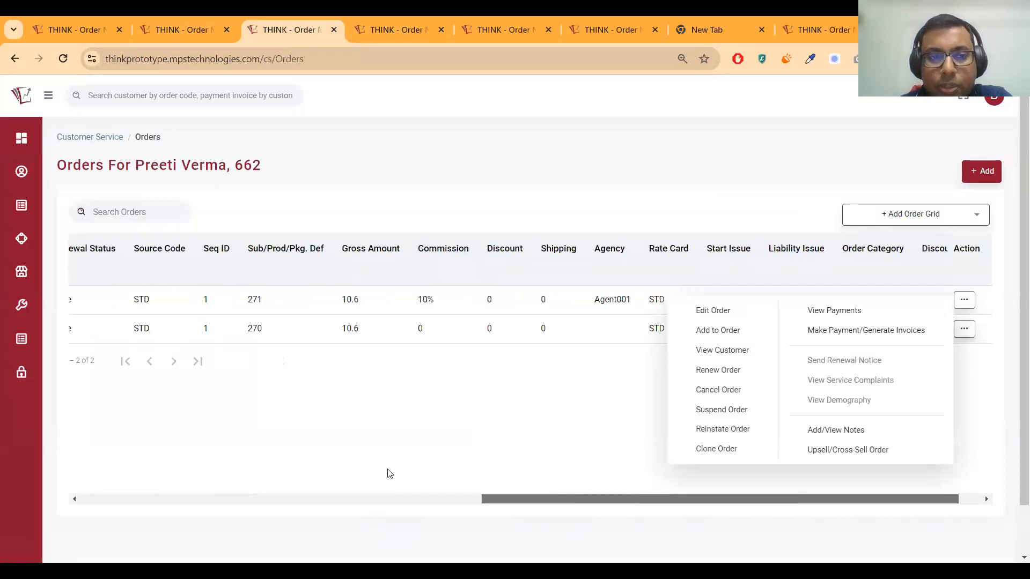
{"action": "left_click", "coordinate": [1013, 328]}
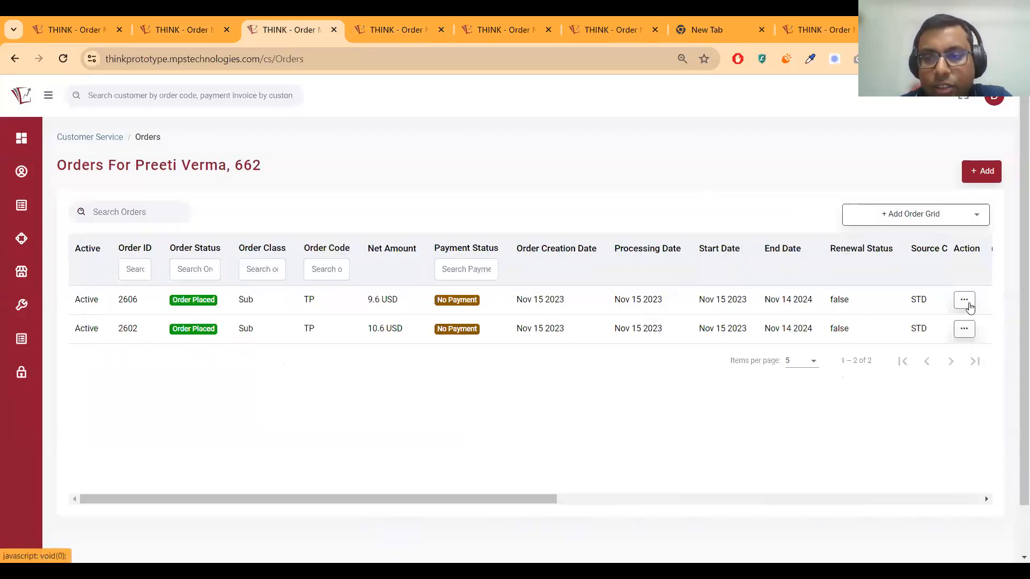
{"action": "left_click", "coordinate": [965, 302]}
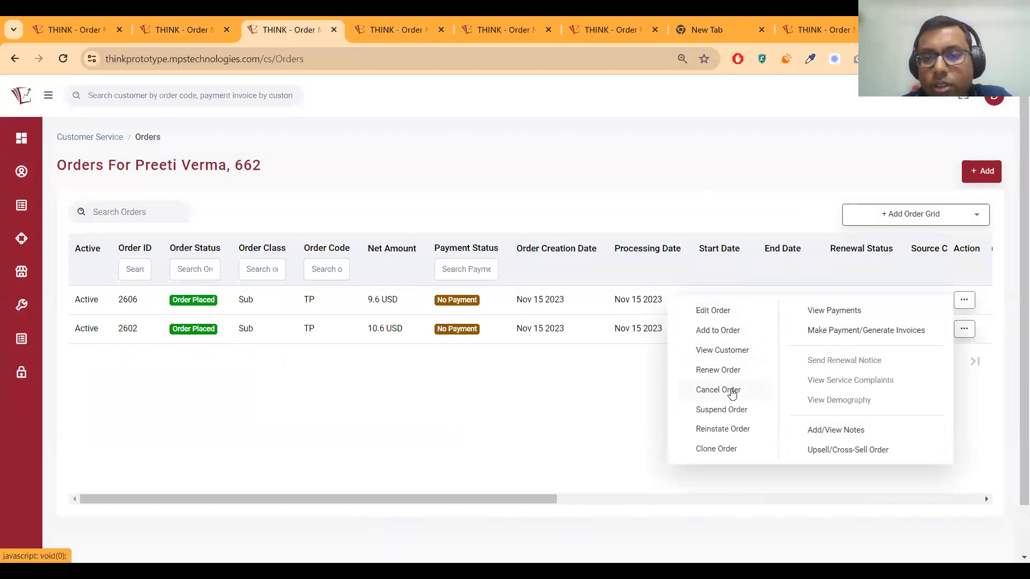
{"action": "left_click", "coordinate": [536, 382]}
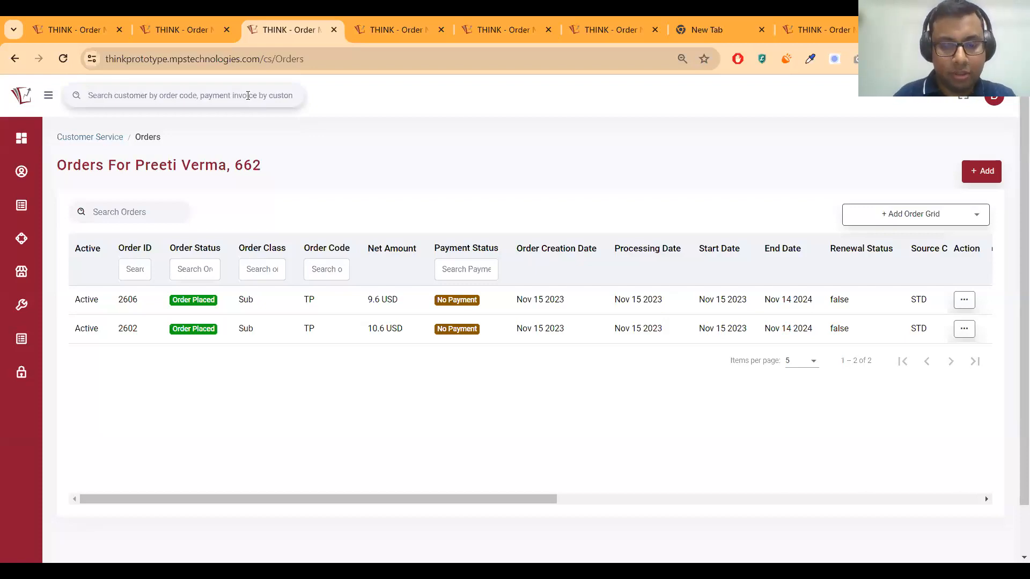
Search the customer's name and narrow Orders to order 2602, 10.6 USD with No Payment
{"action": "type", "text": "p"}
{"action": "key", "text": "BackSpace"}
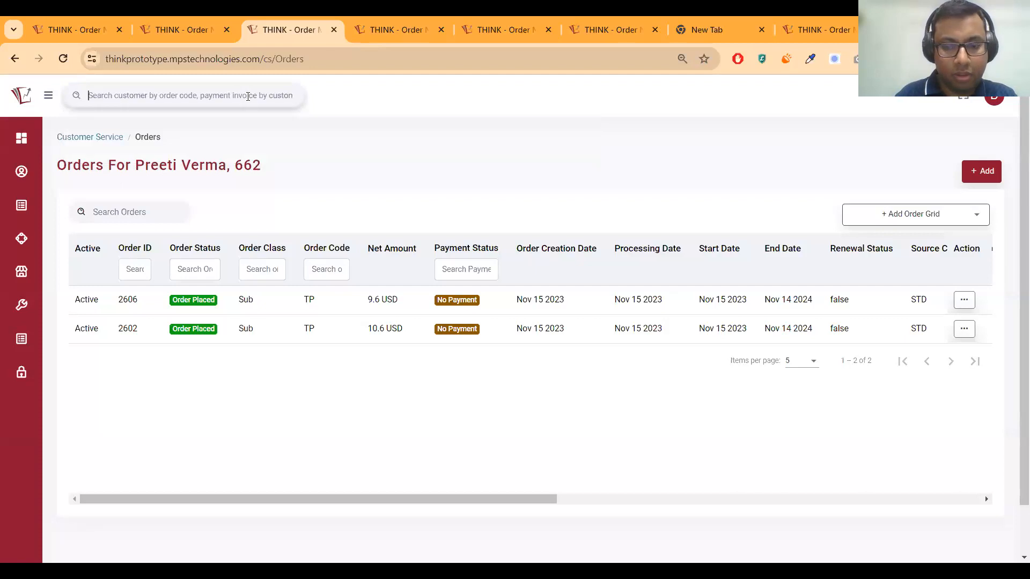
{"action": "type", "text": "P"}
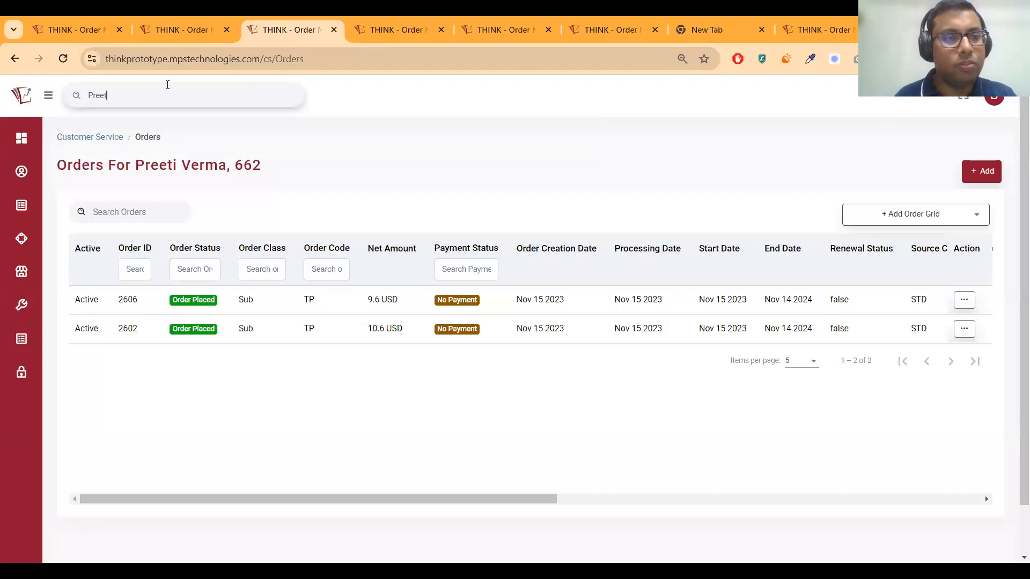
{"action": "type", "text": "reet"}
{"action": "key", "text": "BackSpace"}
{"action": "key", "text": "BackSpace"}
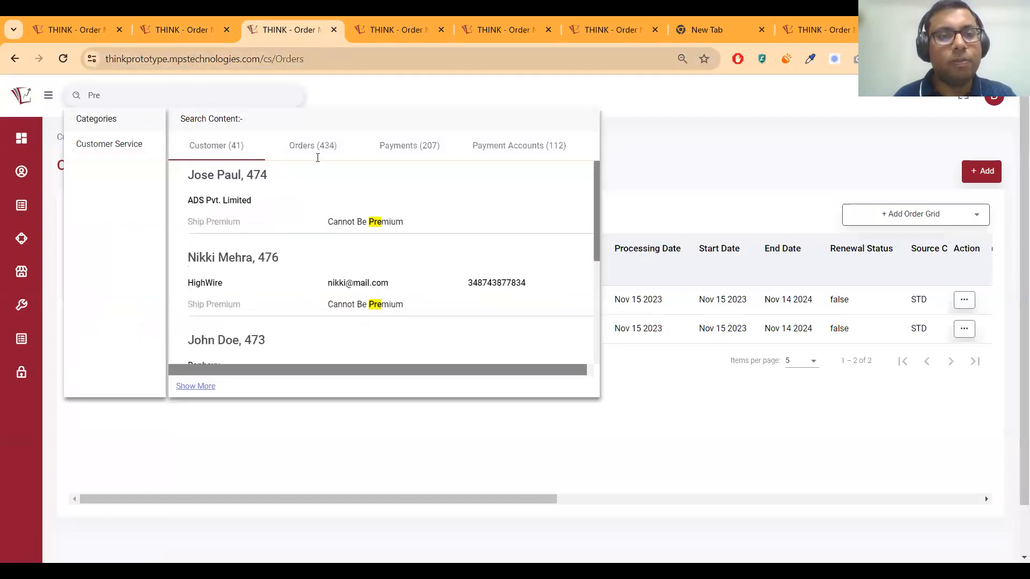
{"action": "type", "text": "et"}
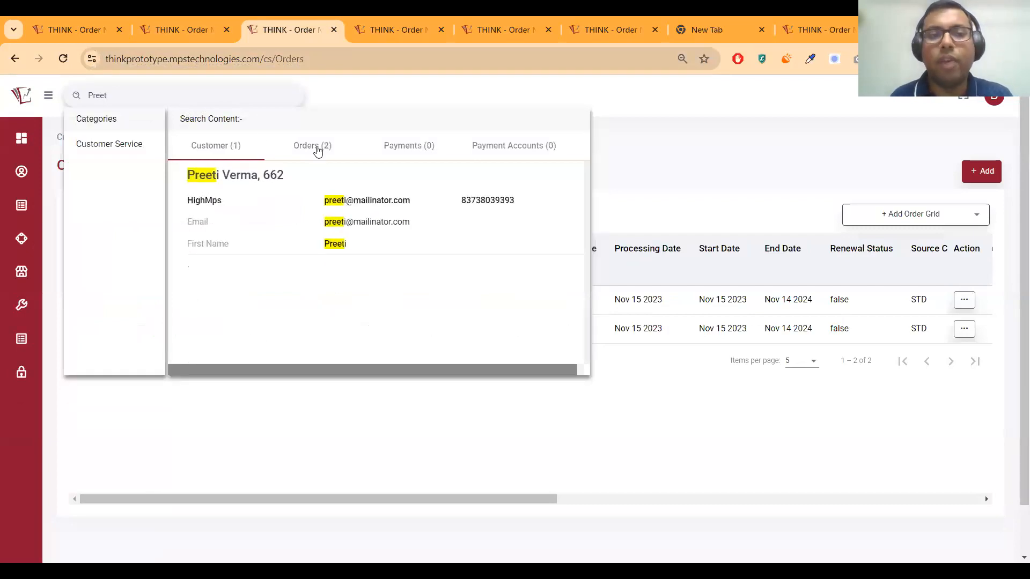
{"action": "left_click", "coordinate": [318, 150]}
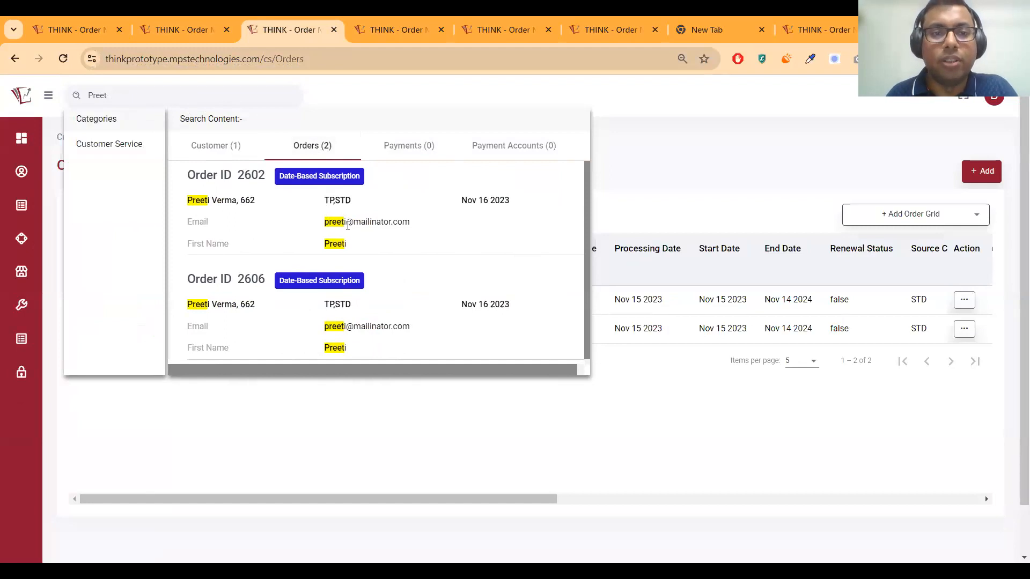
{"action": "left_click", "coordinate": [348, 225]}
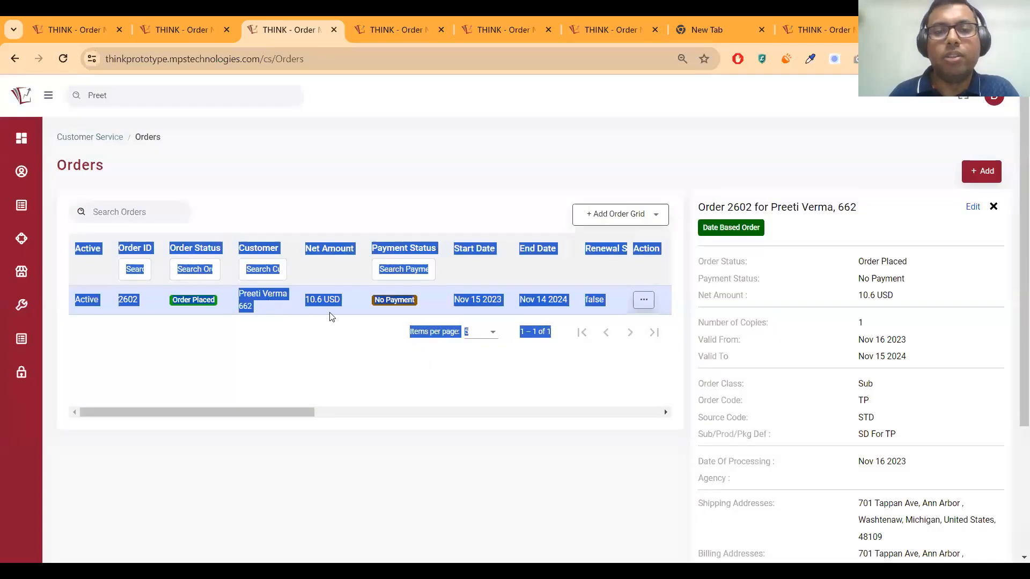
{"action": "left_click", "coordinate": [387, 332]}
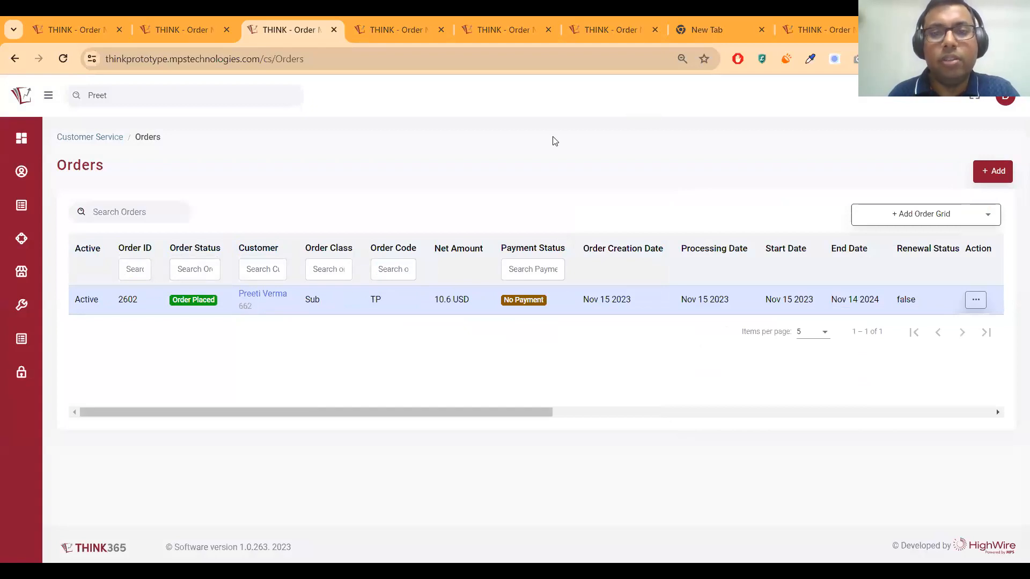
{"action": "left_click", "coordinate": [276, 93]}
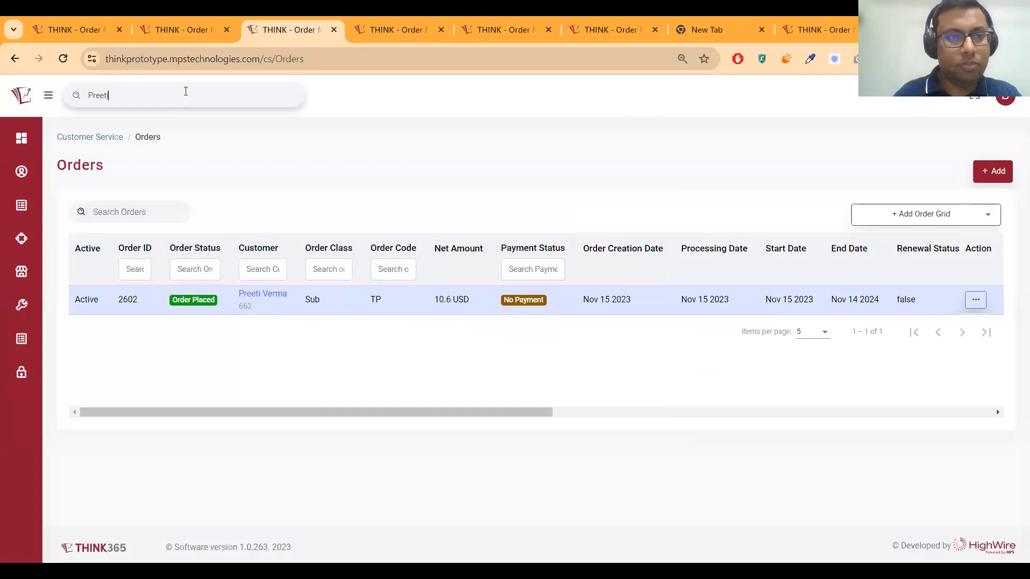
Browse the current query's order matches, then rerun the global search with a customer's first name
{"action": "type", "text": "i"}
{"action": "key", "text": "BackSpace"}
{"action": "left_click", "coordinate": [324, 150]}
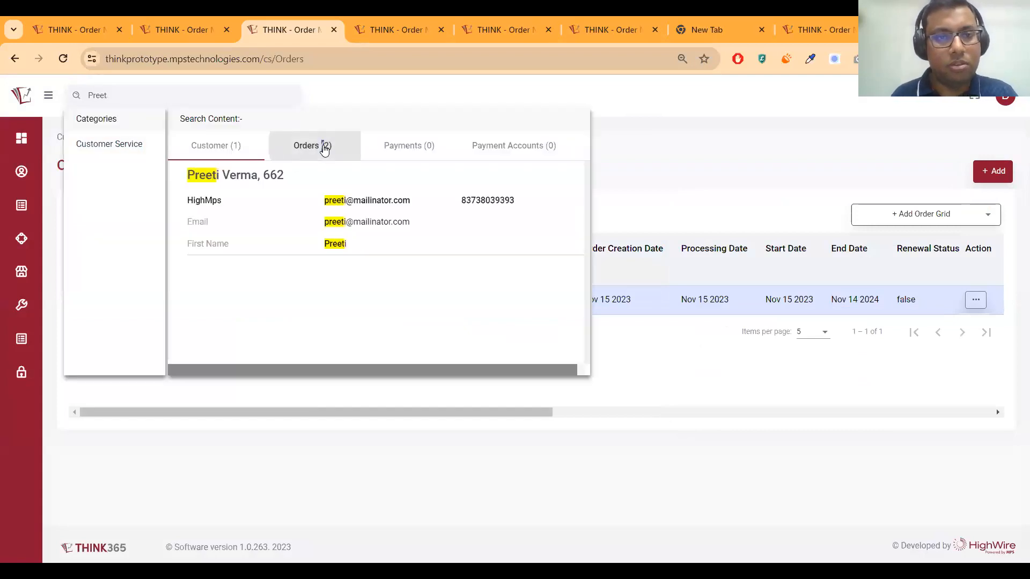
{"action": "double_click", "coordinate": [186, 96]}
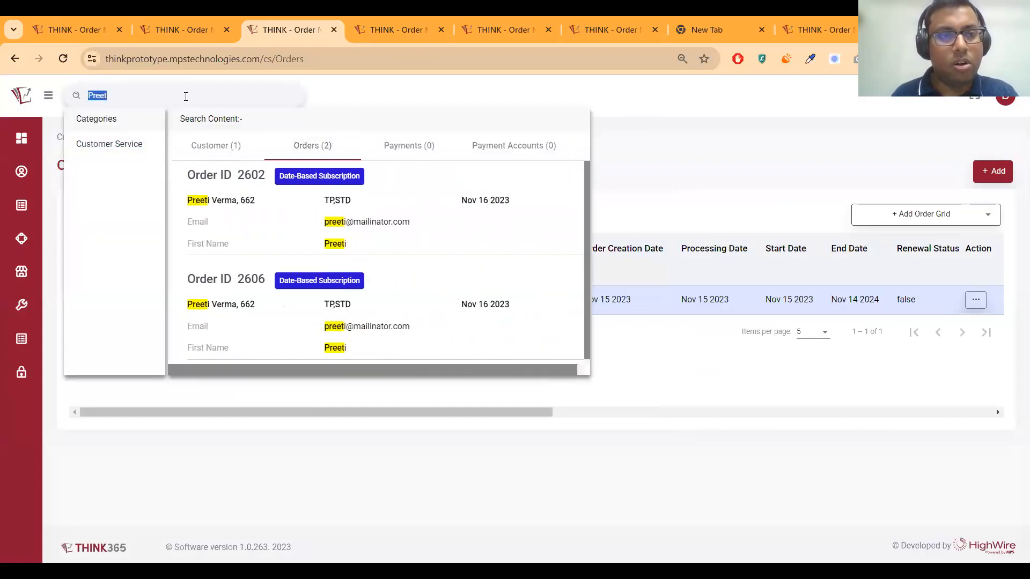
{"action": "key", "text": "BackSpace"}
{"action": "type", "text": "J"}
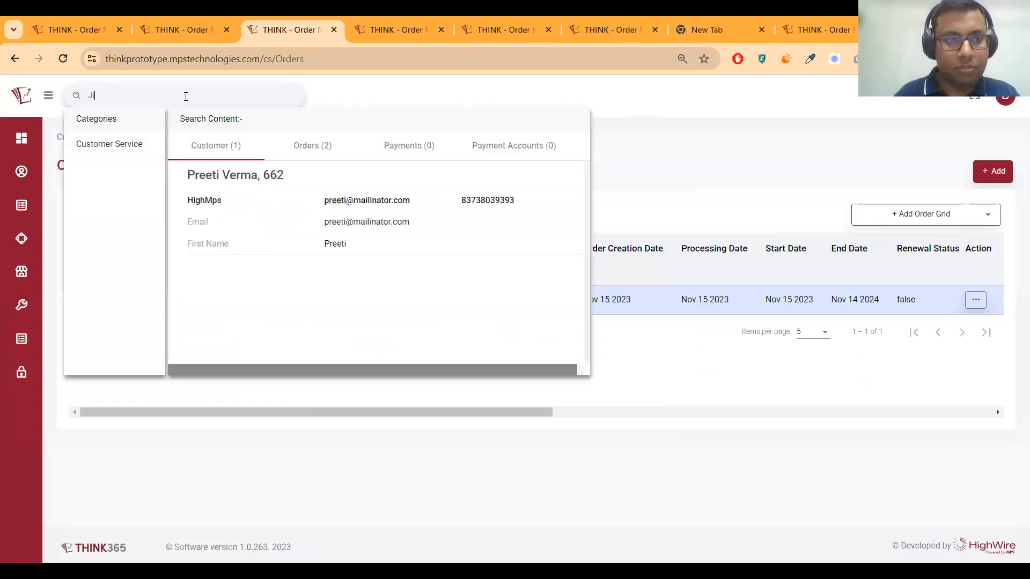
{"action": "type", "text": "im"}
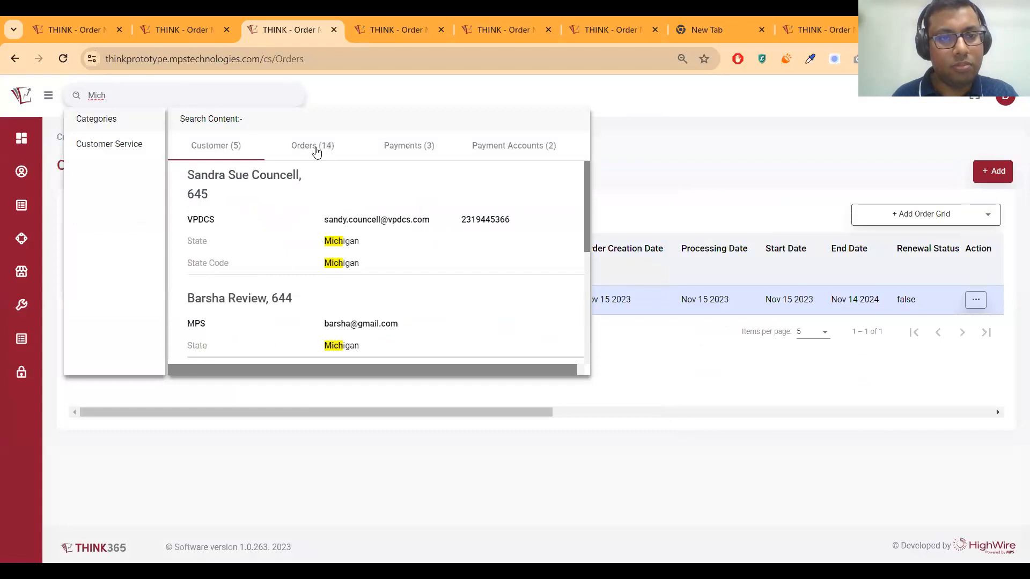
{"action": "left_click", "coordinate": [316, 151]}
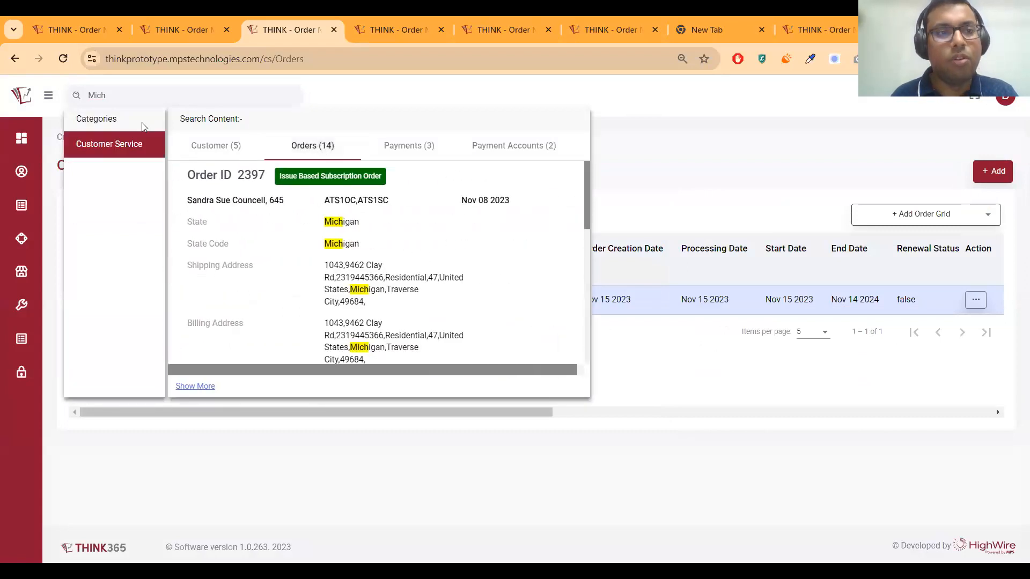
{"action": "scroll", "coordinate": [386, 261], "scroll_direction": "down", "scroll_amount": 5}
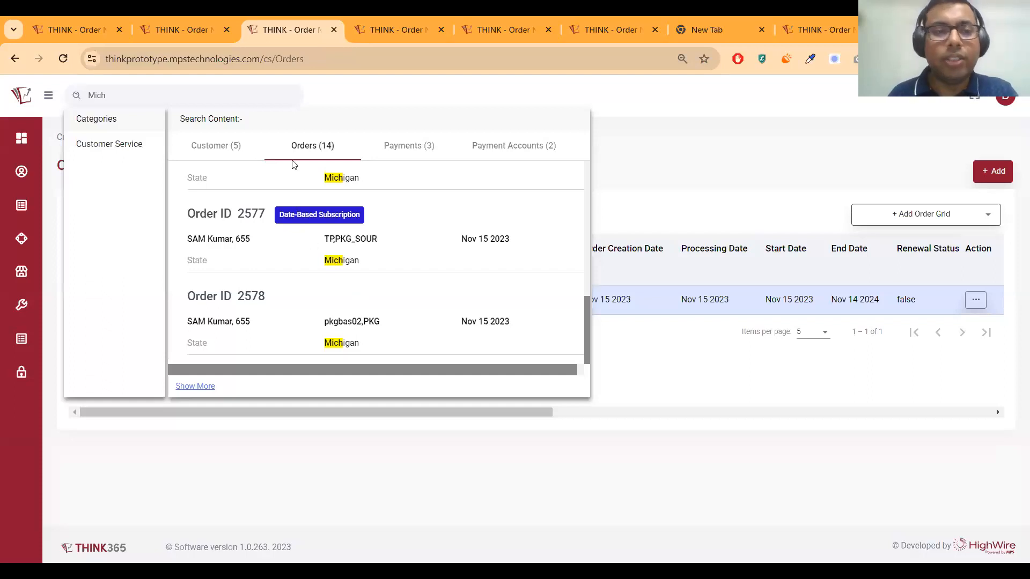
{"action": "left_click", "coordinate": [178, 99]}
{"action": "key", "text": "BackSpace"}
{"action": "key", "text": "BackSpace"}
{"action": "key", "text": "BackSpace"}
{"action": "key", "text": "BackSpace"}
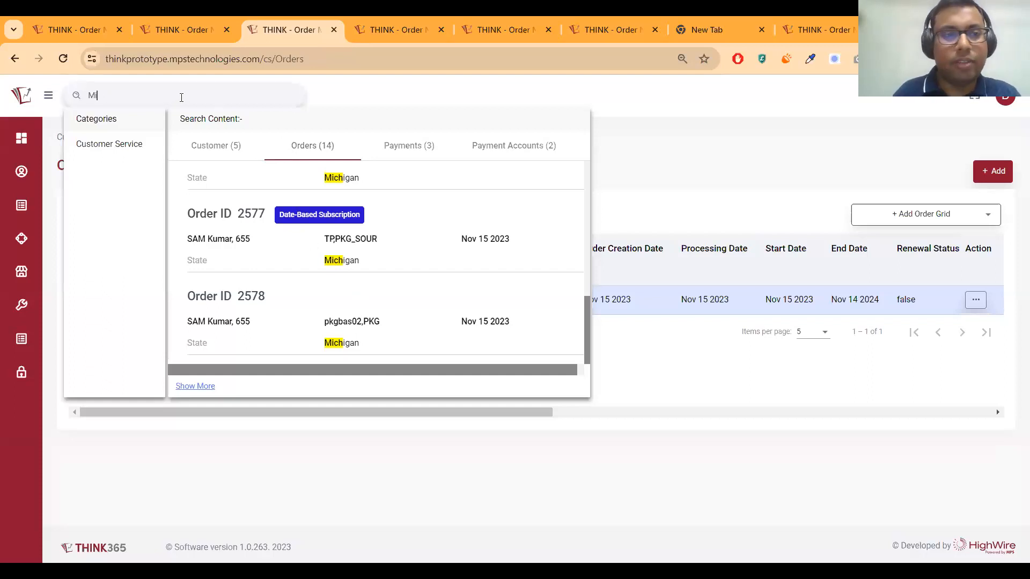
{"action": "type", "text": "Jimmy"}
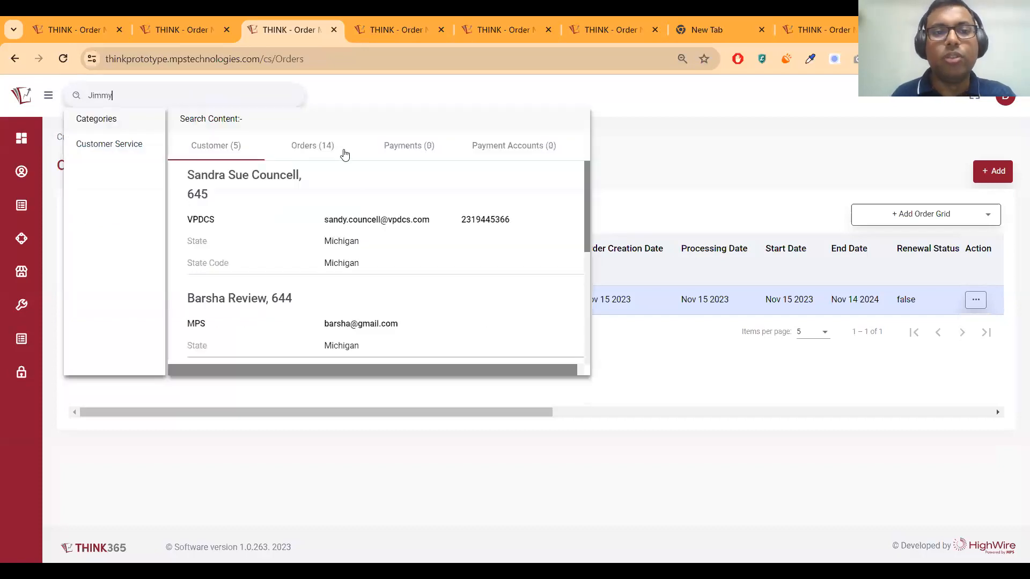
Check the Orders, Payments and Customer results for the name, then close the search
{"action": "left_click", "coordinate": [328, 147]}
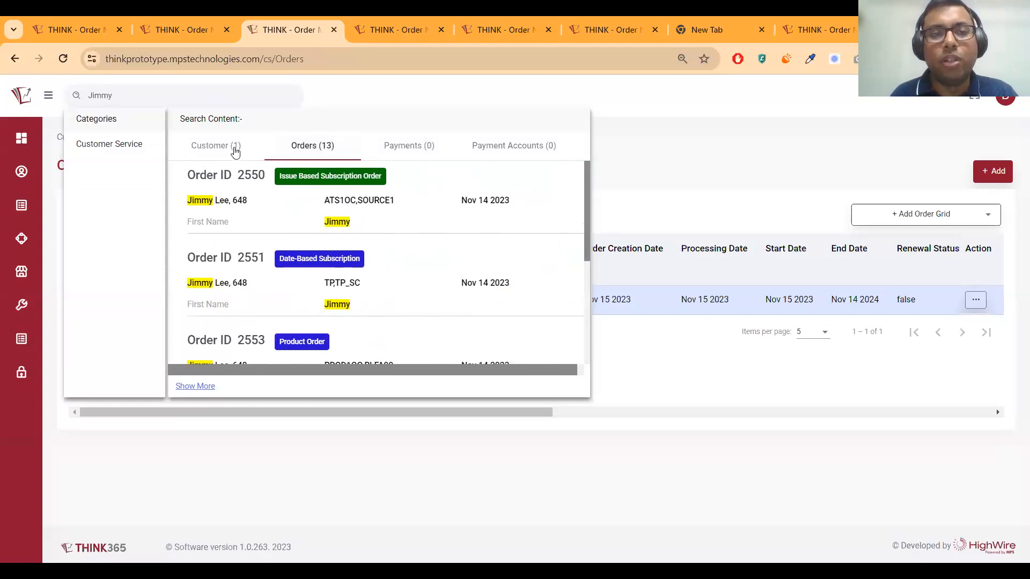
{"action": "left_click", "coordinate": [420, 150]}
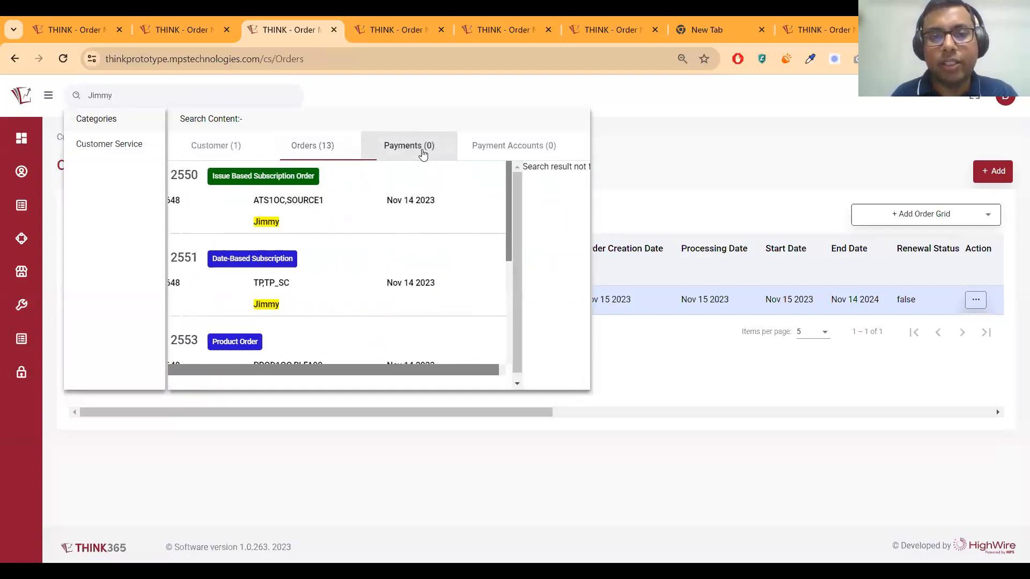
{"action": "left_click", "coordinate": [319, 144]}
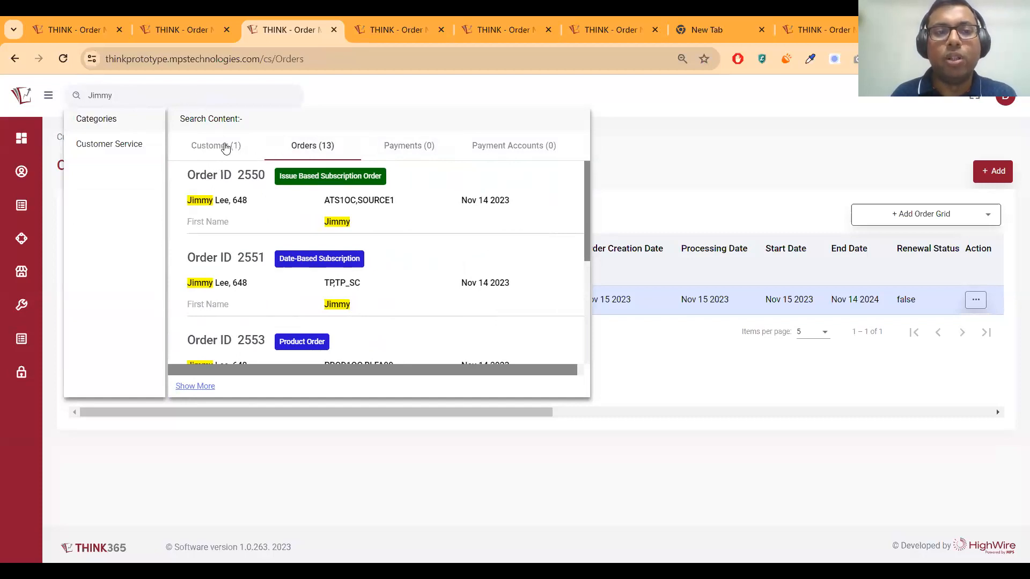
{"action": "left_click", "coordinate": [225, 148]}
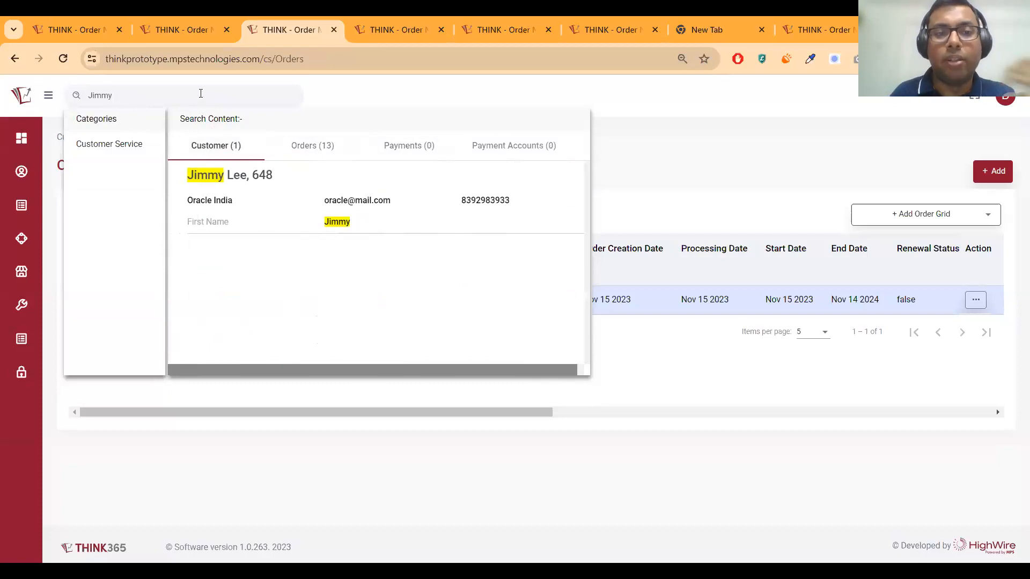
{"action": "double_click", "coordinate": [201, 93]}
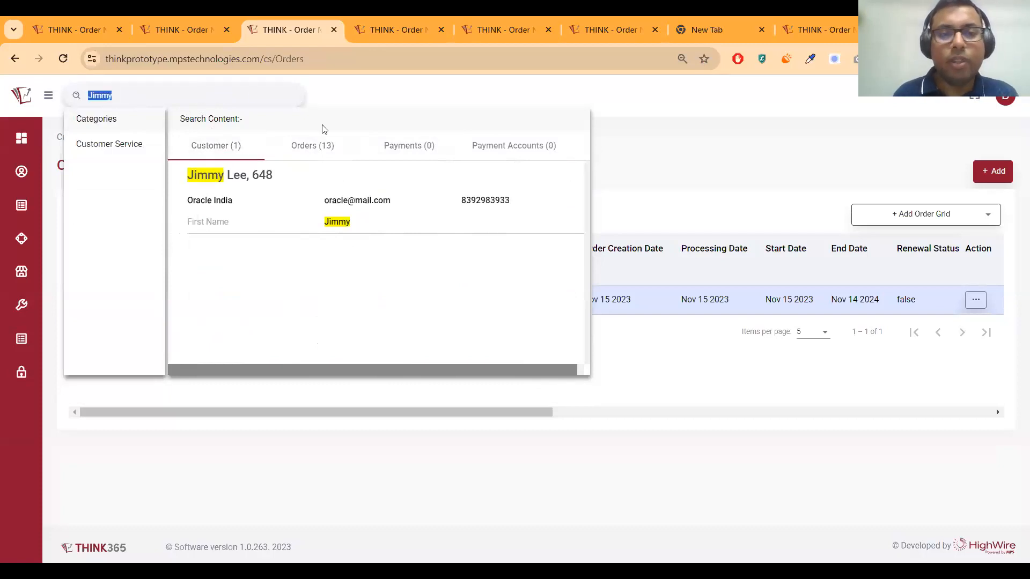
{"action": "left_click", "coordinate": [310, 148]}
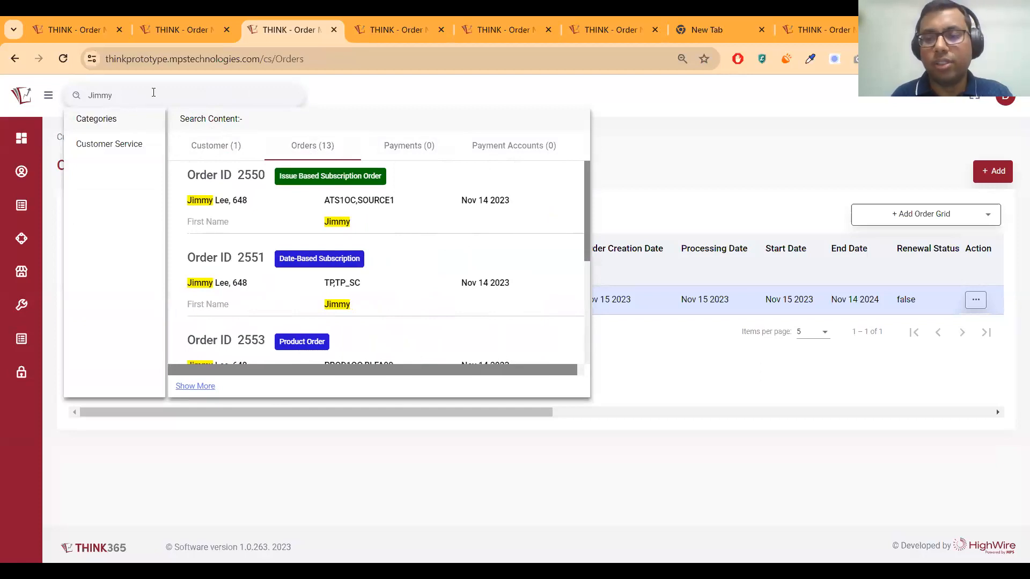
{"action": "double_click", "coordinate": [134, 91]}
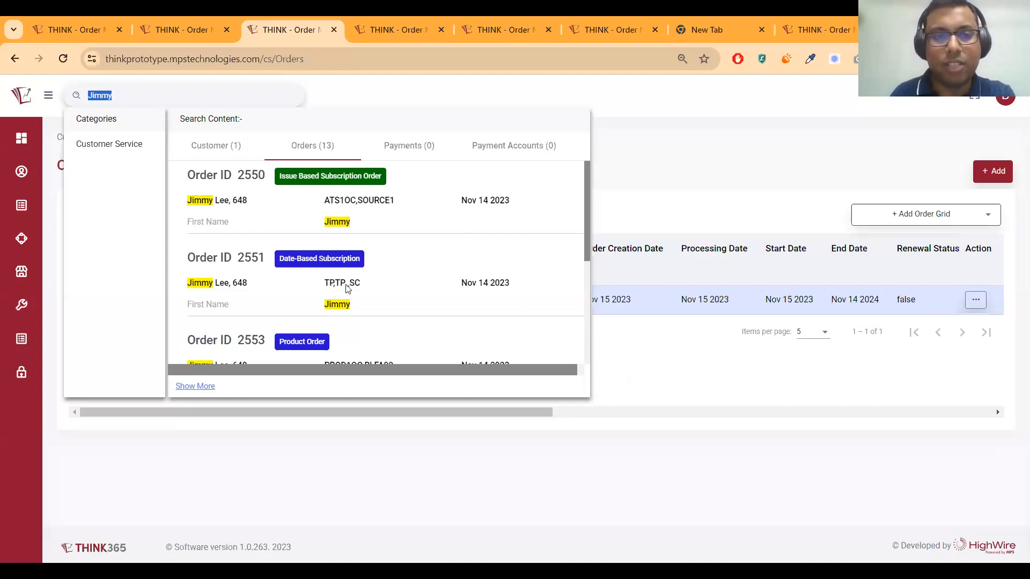
{"action": "left_click", "coordinate": [657, 392]}
{"action": "left_click", "coordinate": [136, 96]}
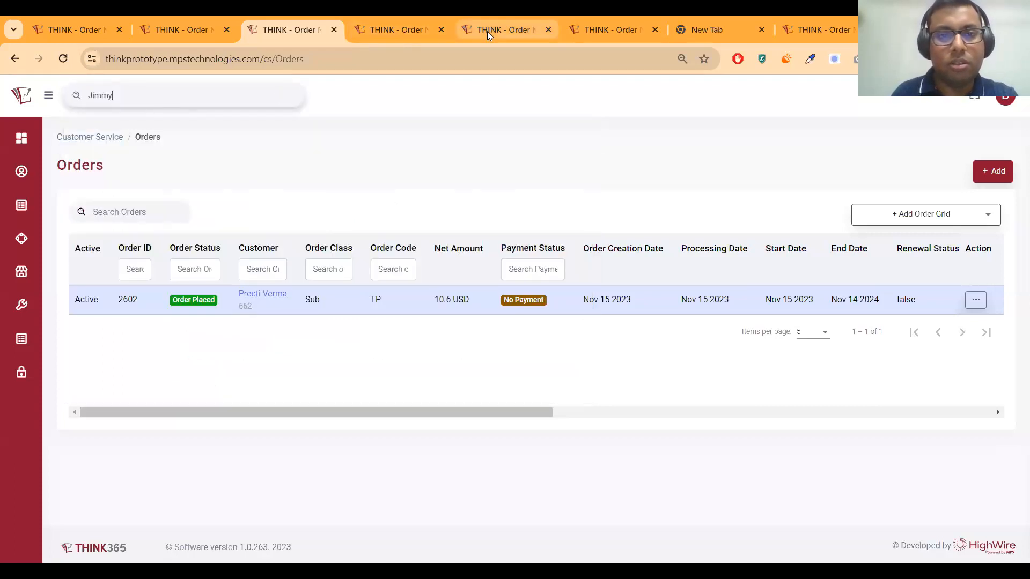
On the Order 2612 page, expand the full navigation and open its Report section
{"action": "left_click", "coordinate": [488, 34]}
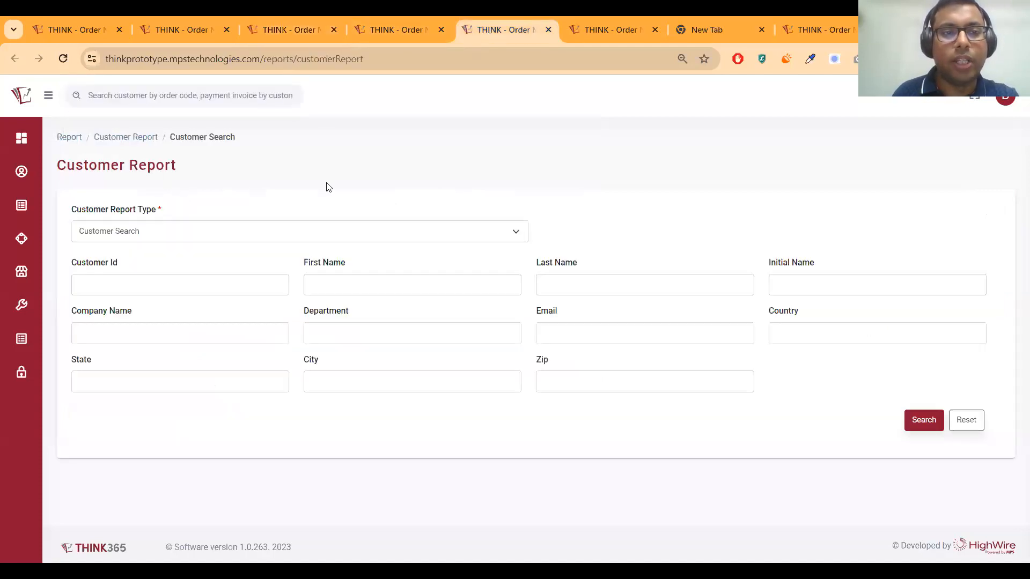
{"action": "left_click", "coordinate": [400, 27]}
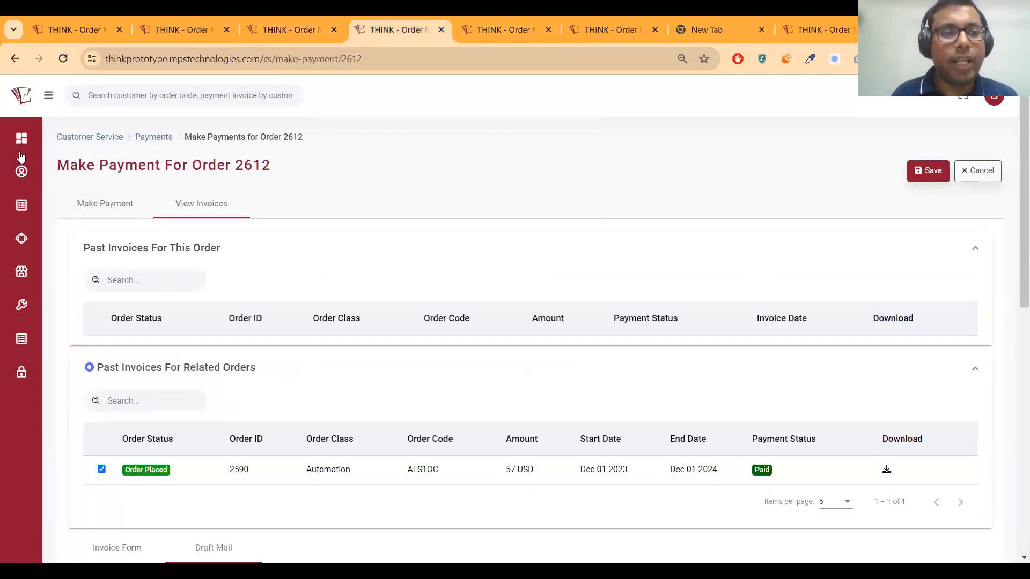
{"action": "left_click", "coordinate": [48, 95]}
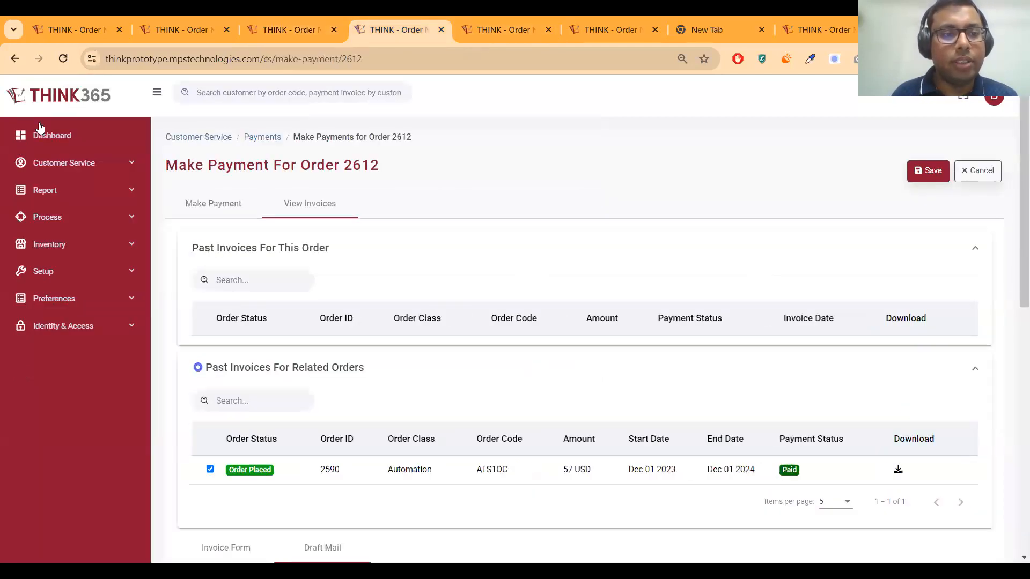
{"action": "left_click", "coordinate": [85, 166]}
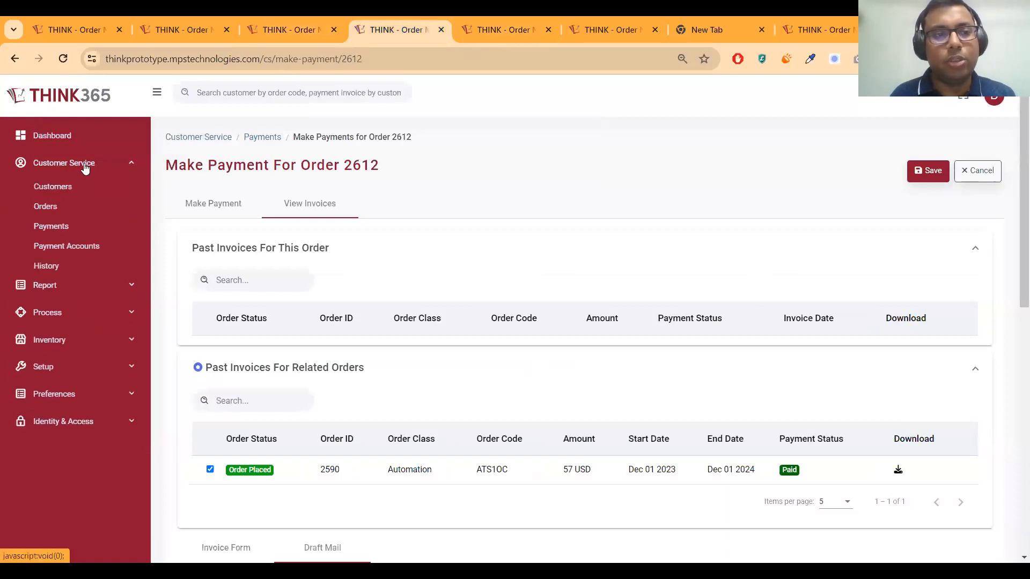
{"action": "left_click", "coordinate": [52, 192]}
{"action": "left_click", "coordinate": [52, 192]}
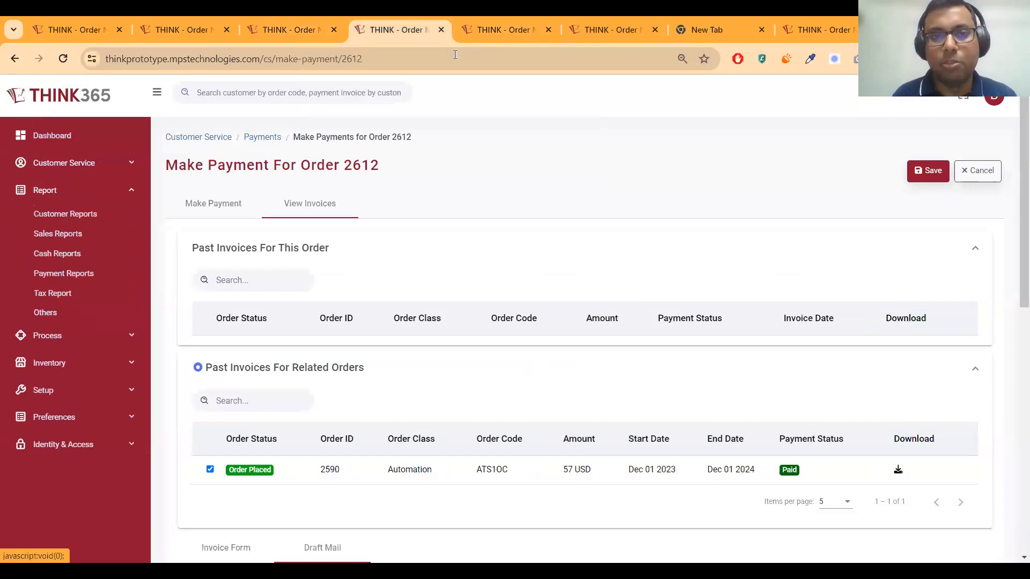
{"action": "left_click", "coordinate": [483, 34]}
Run an unfiltered Customer Search report listing 39 customers
{"action": "triple_click", "coordinate": [147, 167]}
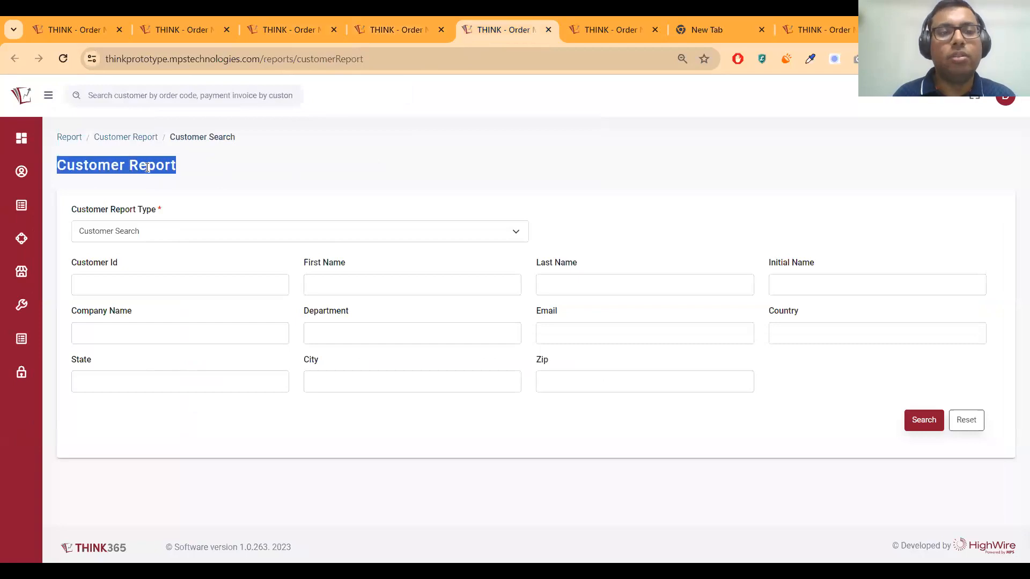
{"action": "left_click", "coordinate": [390, 31]}
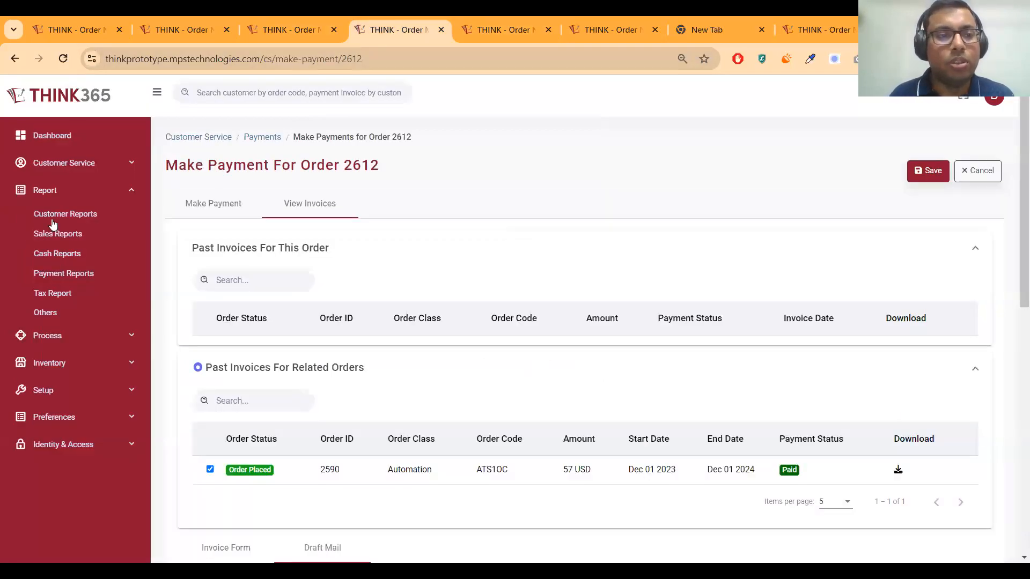
{"action": "left_click", "coordinate": [501, 29]}
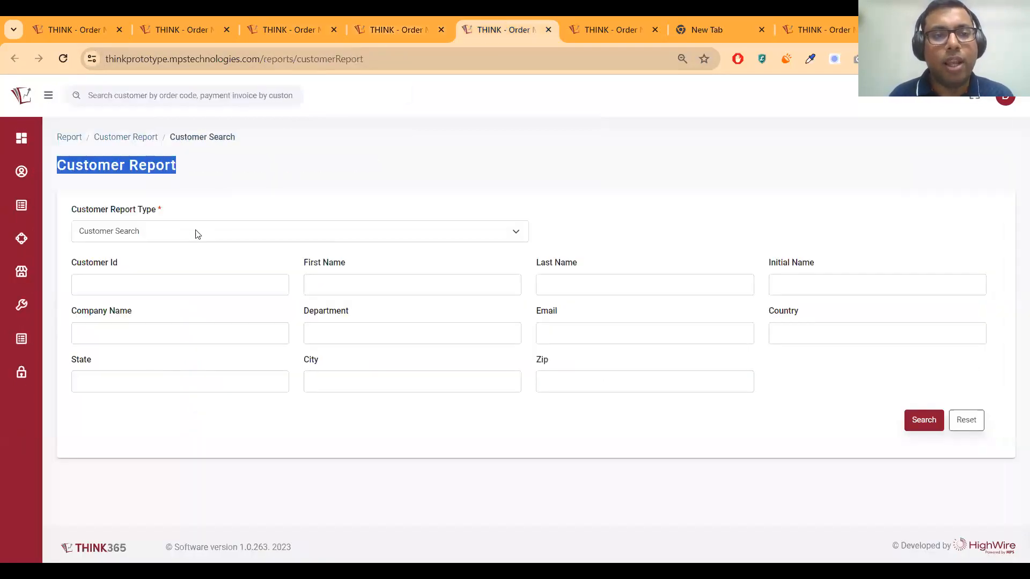
{"action": "left_click", "coordinate": [152, 239]}
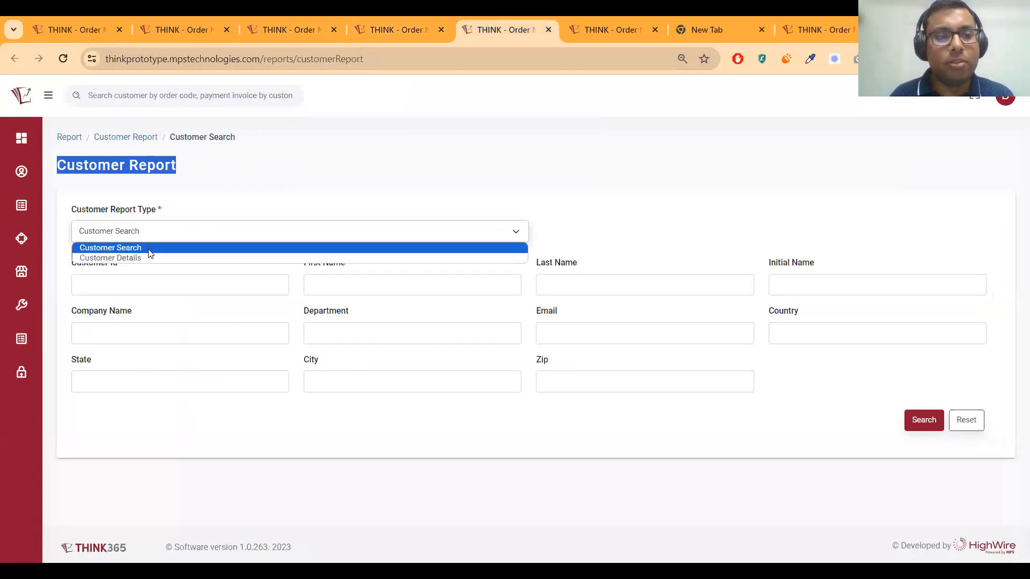
{"action": "left_click", "coordinate": [151, 250]}
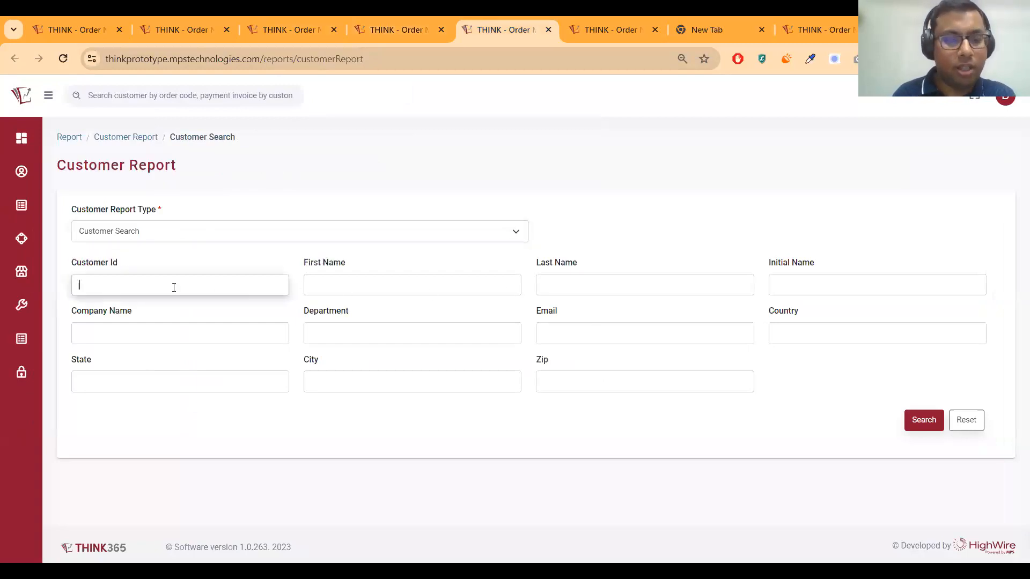
{"action": "left_click", "coordinate": [924, 422]}
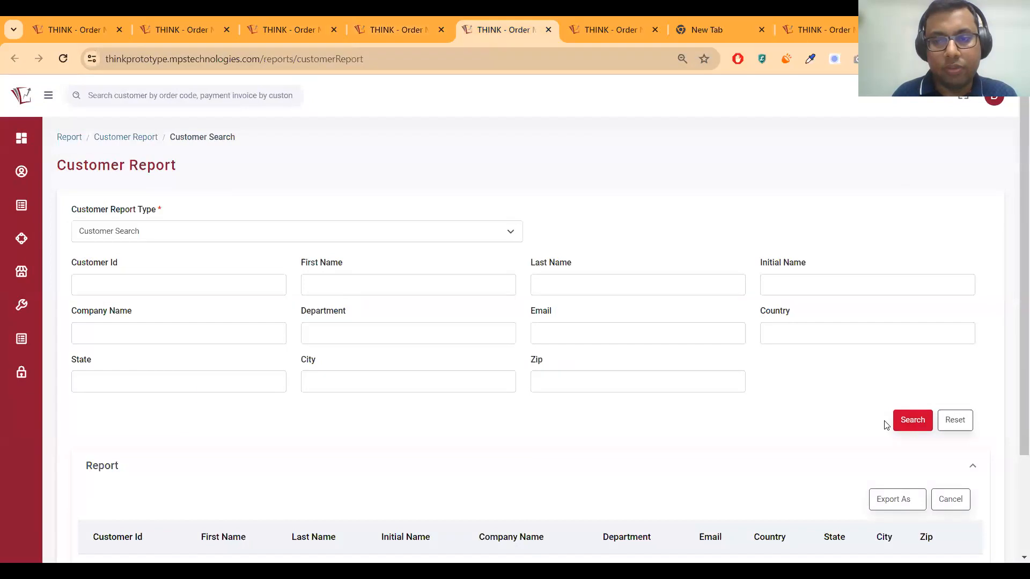
Review the report results and check the Export As Excel/CSV options
{"action": "scroll", "coordinate": [342, 385], "scroll_direction": "down", "scroll_amount": 2}
{"action": "scroll", "coordinate": [343, 383], "scroll_direction": "down", "scroll_amount": 3}
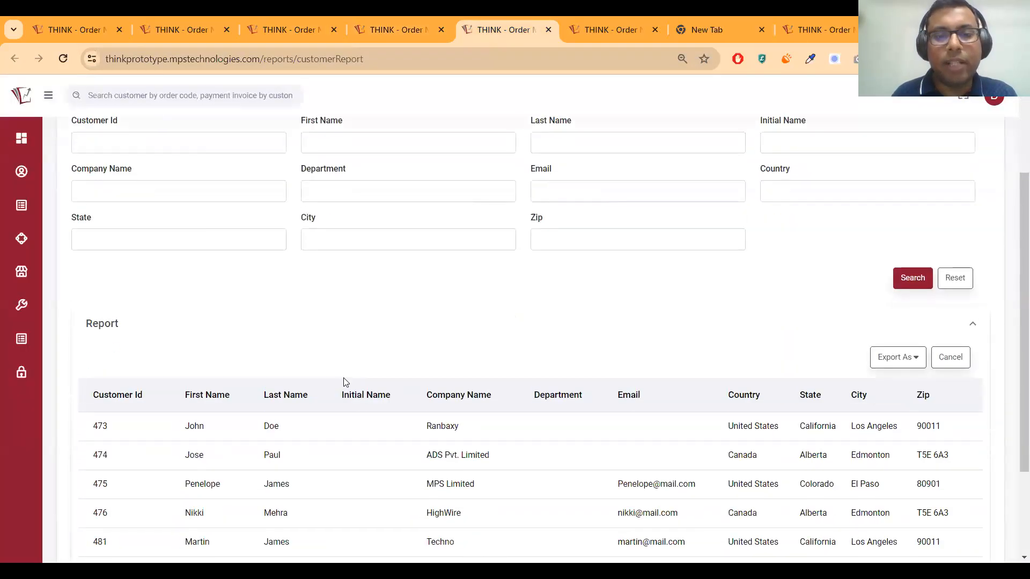
{"action": "scroll", "coordinate": [359, 375], "scroll_direction": "up", "scroll_amount": 1}
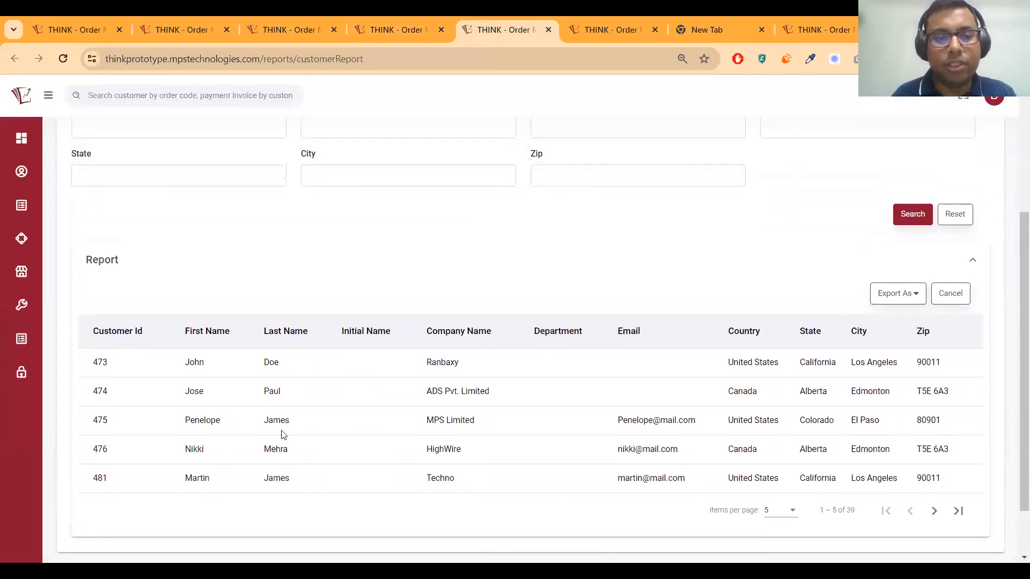
{"action": "scroll", "coordinate": [737, 444], "scroll_direction": "up", "scroll_amount": 4}
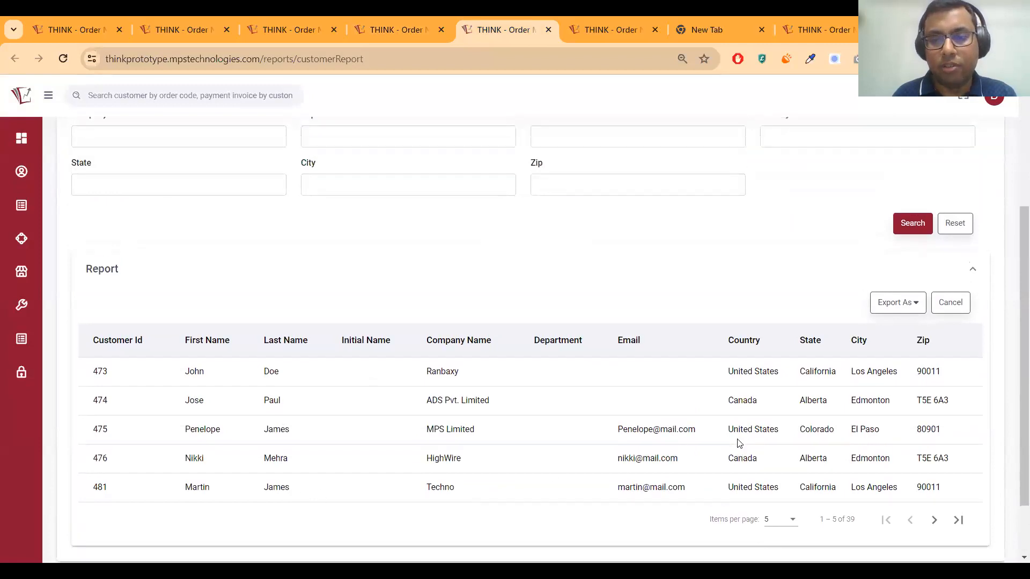
{"action": "scroll", "coordinate": [784, 300], "scroll_direction": "down", "scroll_amount": 5}
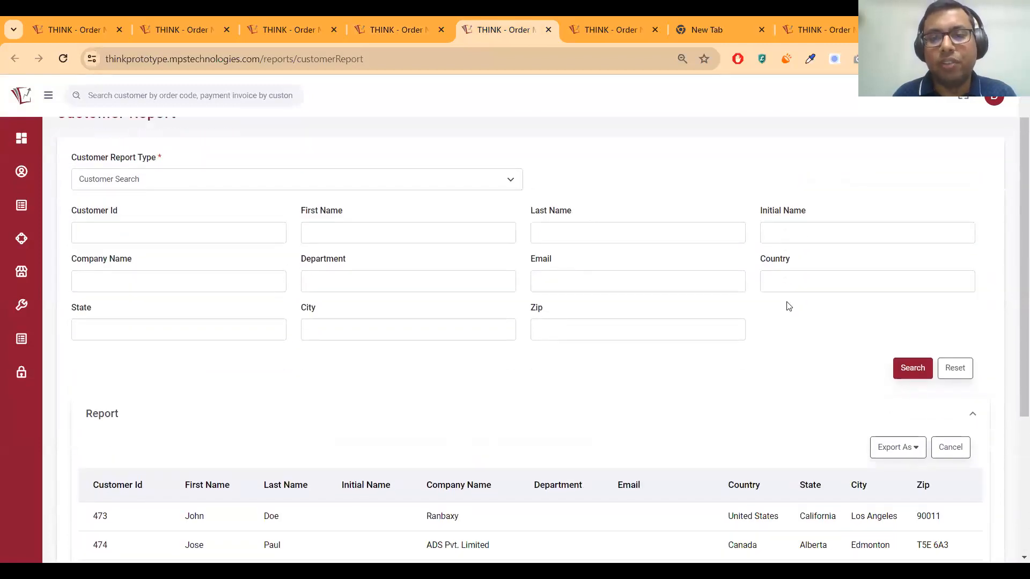
{"action": "left_click", "coordinate": [911, 234]}
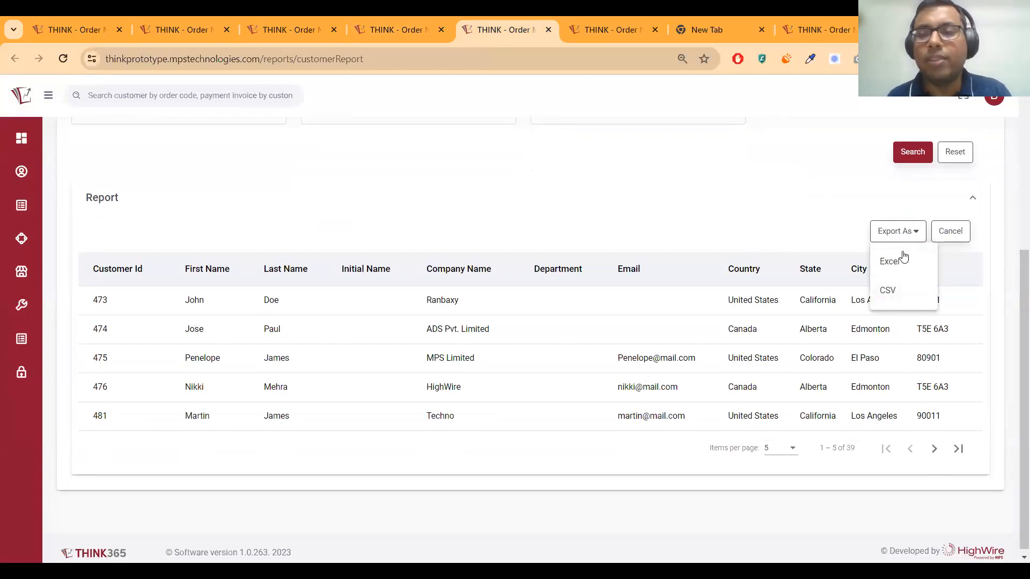
{"action": "left_click", "coordinate": [652, 257]}
{"action": "scroll", "coordinate": [637, 273], "scroll_direction": "up", "scroll_amount": 3}
{"action": "scroll", "coordinate": [639, 275], "scroll_direction": "up", "scroll_amount": 1}
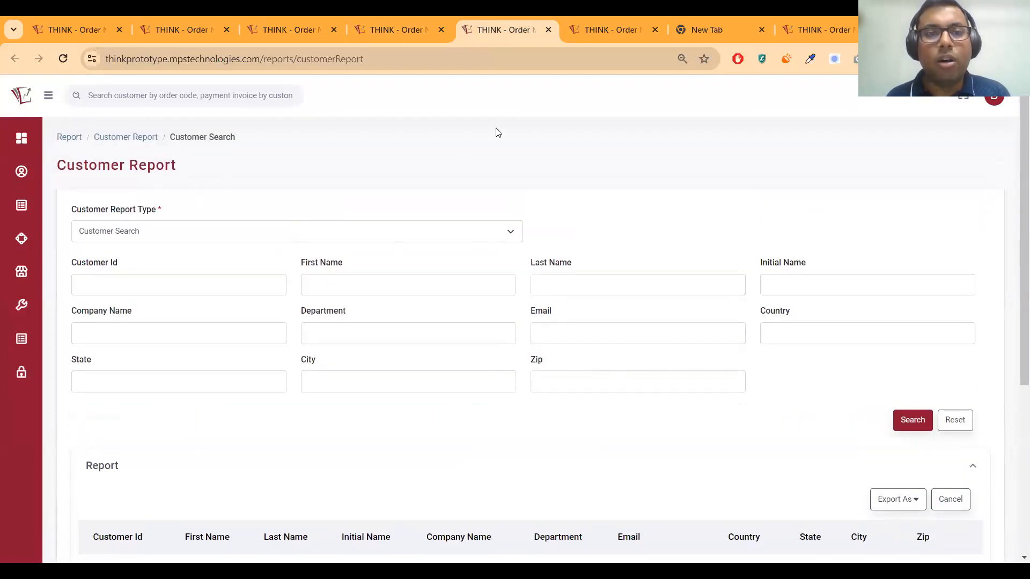
{"action": "left_click", "coordinate": [612, 31]}
{"action": "left_click", "coordinate": [510, 31]}
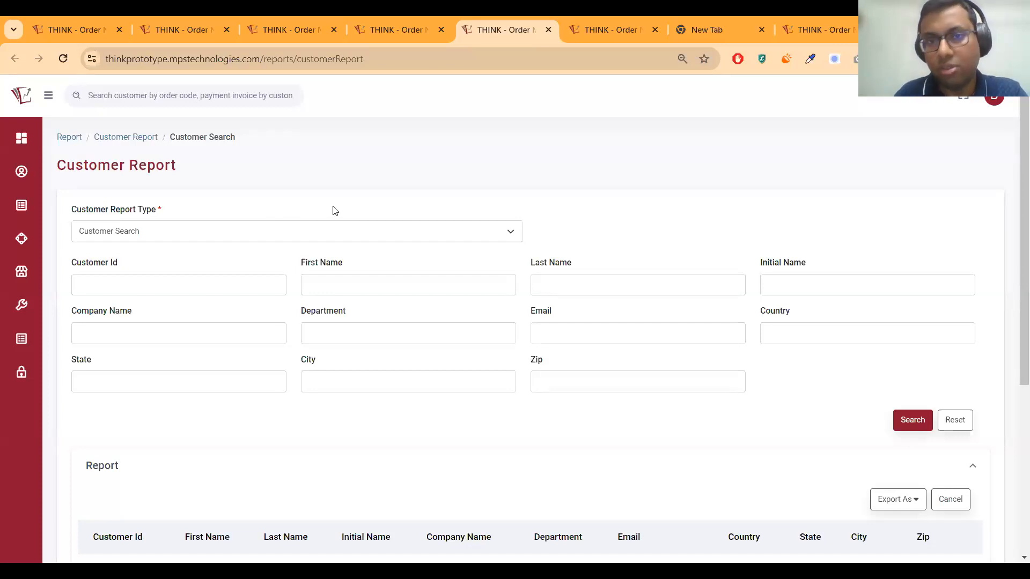
Open the Process page and move to the Accounting Reconciliation tab
{"action": "left_click", "coordinate": [586, 31]}
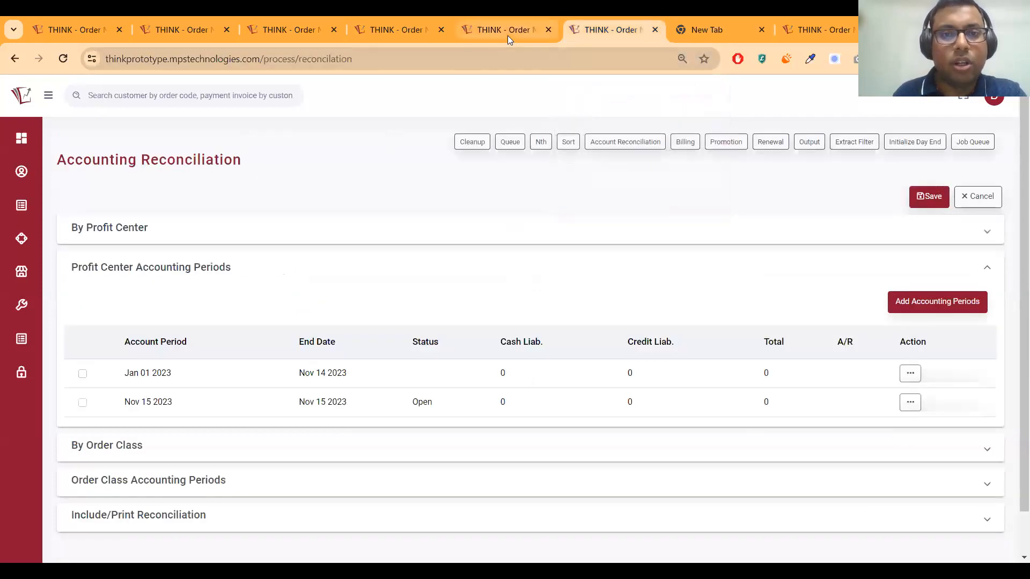
{"action": "left_click", "coordinate": [507, 34]}
{"action": "mouse_move", "coordinate": [41, 149]}
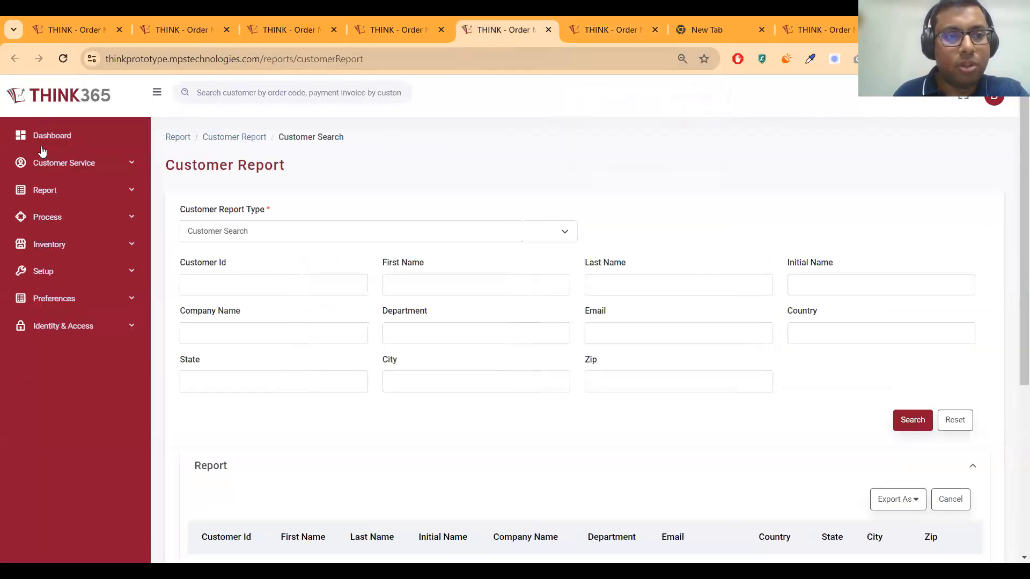
{"action": "left_click", "coordinate": [43, 217]}
{"action": "left_click", "coordinate": [56, 246]}
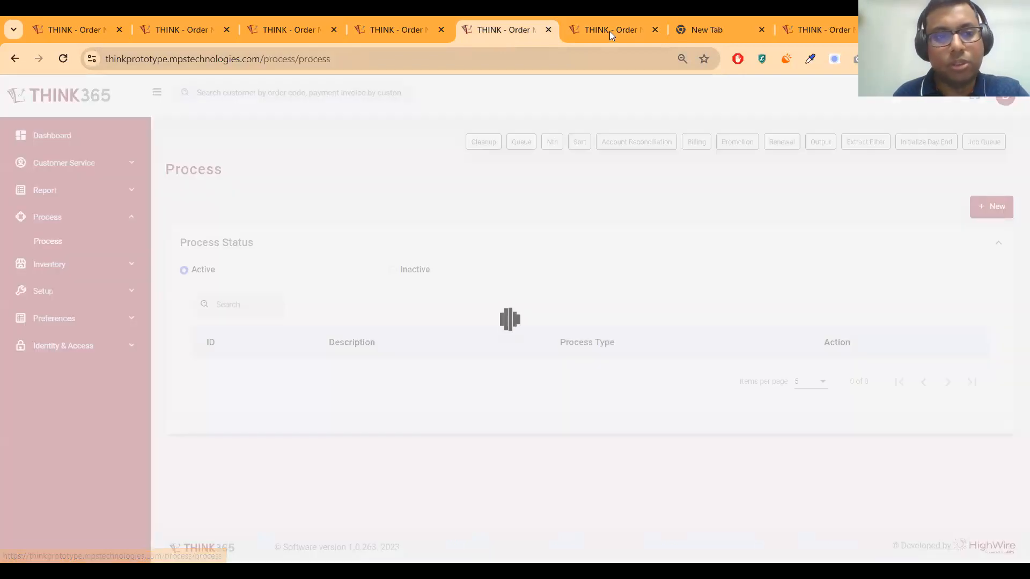
{"action": "key", "text": "ctrl+Tab"}
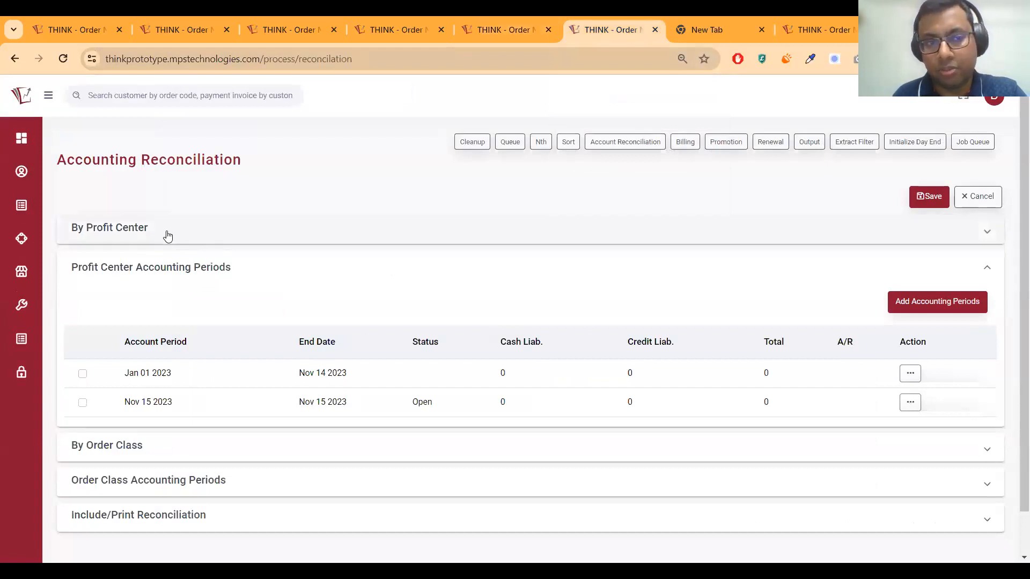
Select the Jan 01 2023 accounting period and the University of oxford order class
{"action": "scroll", "coordinate": [170, 236], "scroll_direction": "down", "scroll_amount": 1}
{"action": "scroll", "coordinate": [188, 162], "scroll_direction": "up", "scroll_amount": 1}
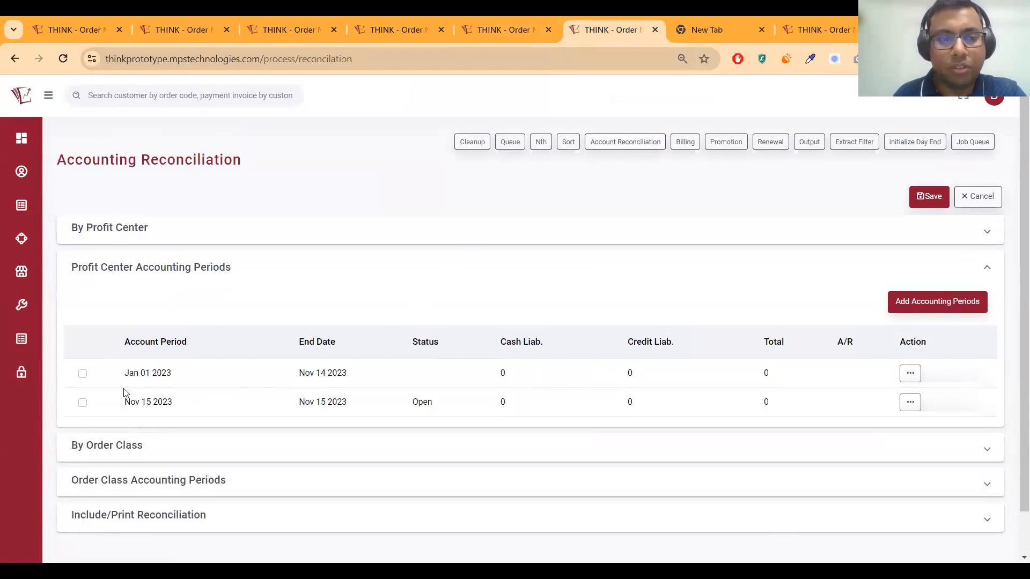
{"action": "left_click", "coordinate": [83, 375]}
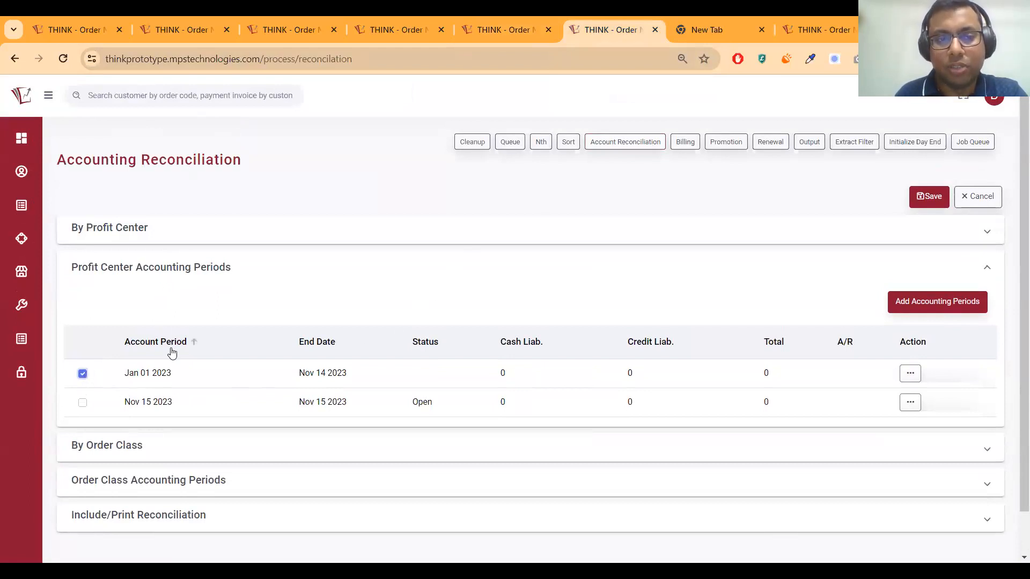
{"action": "scroll", "coordinate": [171, 374], "scroll_direction": "down", "scroll_amount": 1}
{"action": "left_click", "coordinate": [153, 403]}
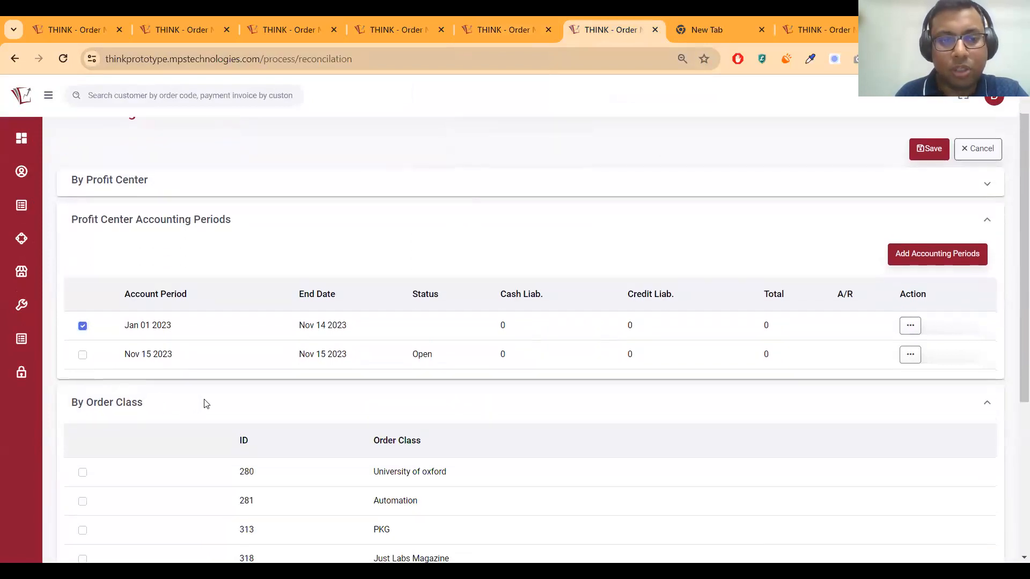
{"action": "scroll", "coordinate": [207, 399], "scroll_direction": "down", "scroll_amount": 2}
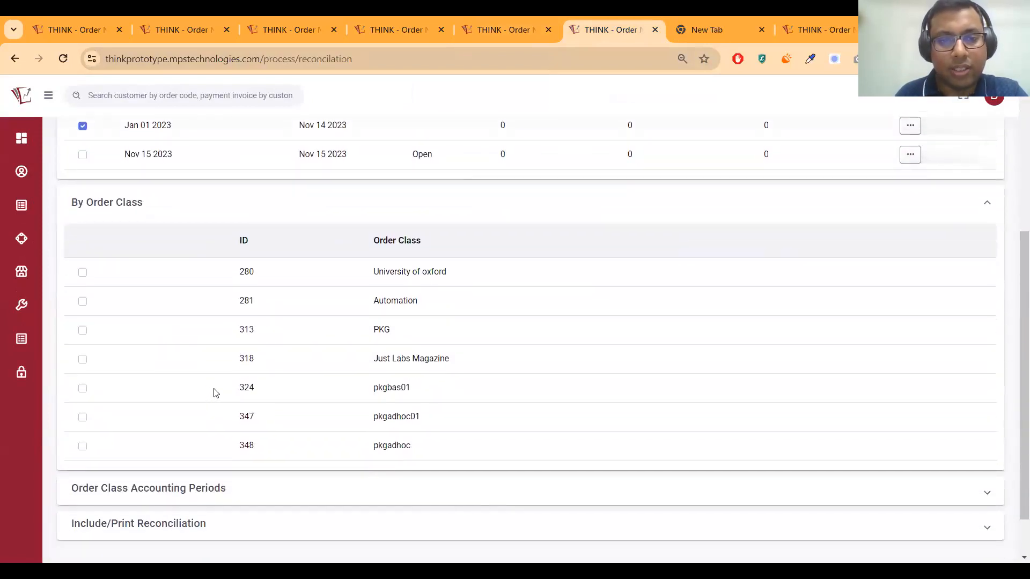
{"action": "scroll", "coordinate": [110, 361], "scroll_direction": "up", "scroll_amount": 1}
{"action": "left_click", "coordinate": [82, 340]}
Include Tax Liability and Delivery Liability in the reconciliation
{"action": "scroll", "coordinate": [108, 361], "scroll_direction": "down", "scroll_amount": 2}
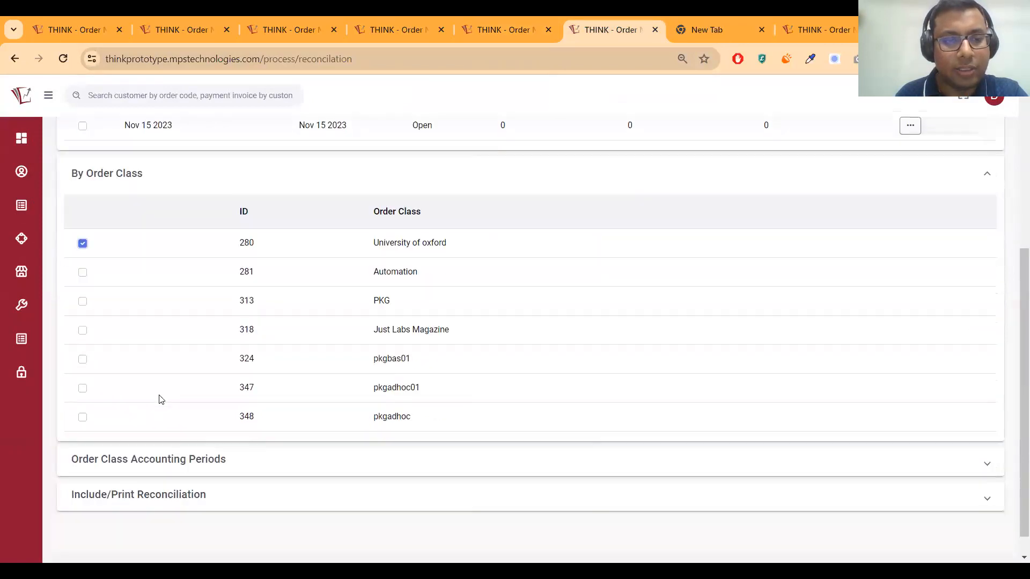
{"action": "scroll", "coordinate": [159, 408], "scroll_direction": "down", "scroll_amount": 1}
{"action": "left_click", "coordinate": [161, 432]}
{"action": "scroll", "coordinate": [145, 435], "scroll_direction": "down", "scroll_amount": 1}
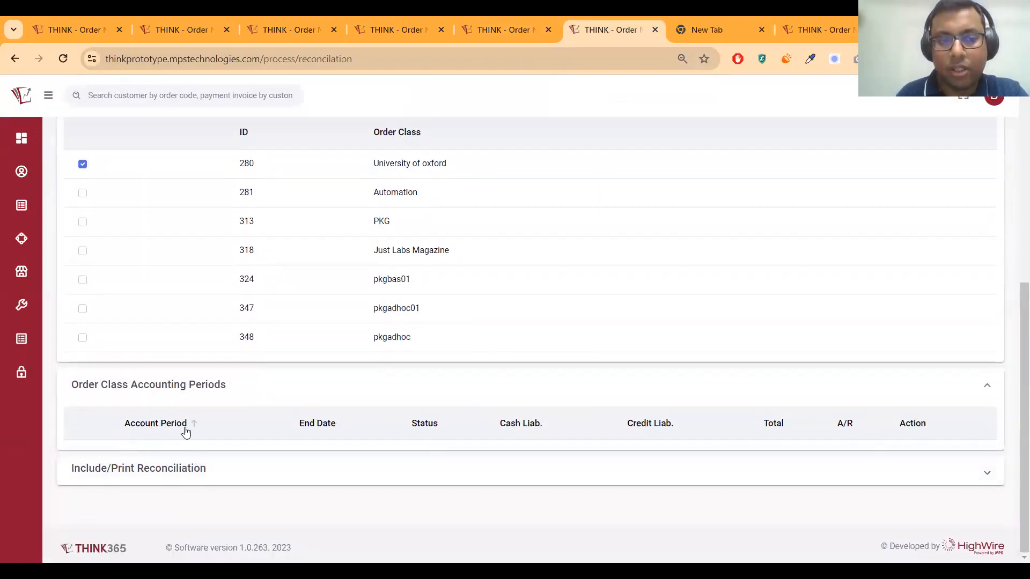
{"action": "left_click", "coordinate": [185, 386]}
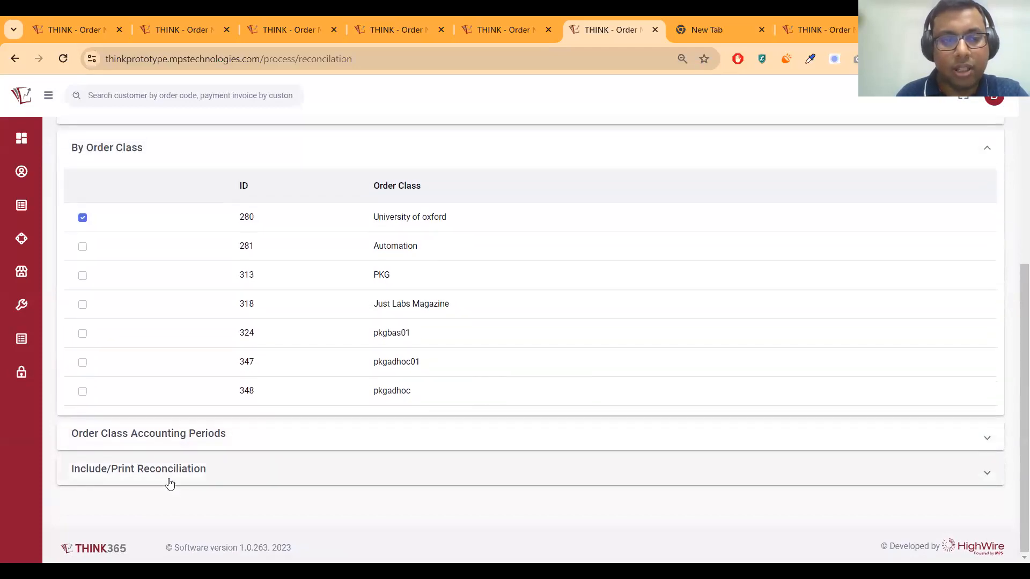
{"action": "left_click", "coordinate": [169, 484]}
{"action": "scroll", "coordinate": [150, 429], "scroll_direction": "down", "scroll_amount": 3}
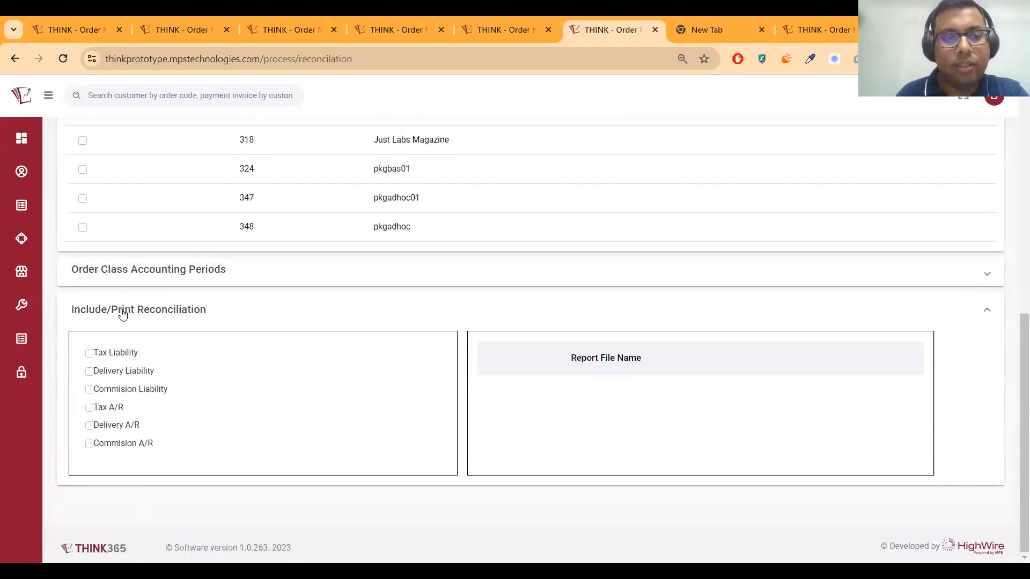
{"action": "left_click", "coordinate": [90, 354]}
{"action": "left_click", "coordinate": [89, 372]}
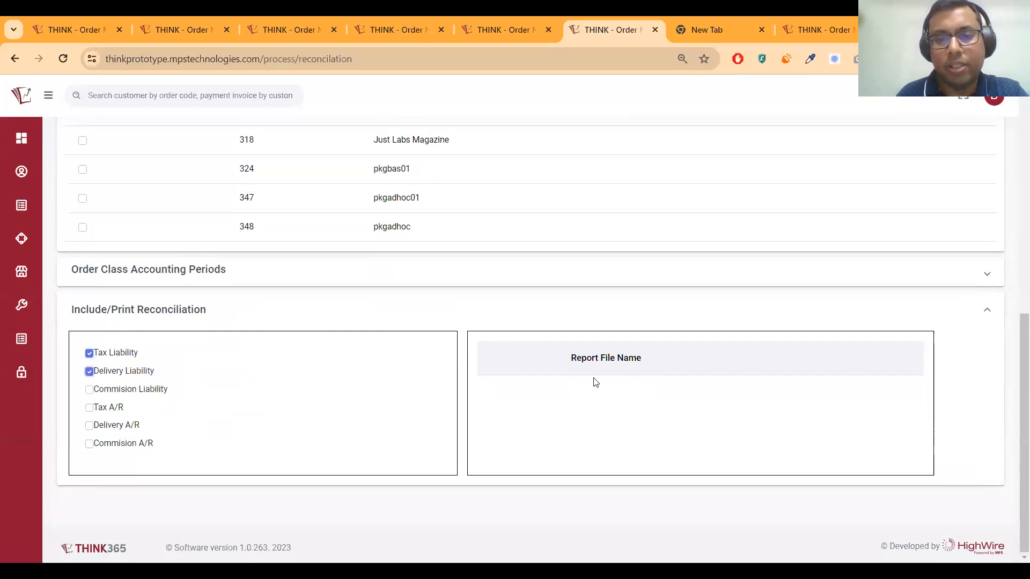
Collapse the Profit Center, By Order Class and Include/Print Reconciliation panels
{"action": "scroll", "coordinate": [697, 392], "scroll_direction": "up", "scroll_amount": 9}
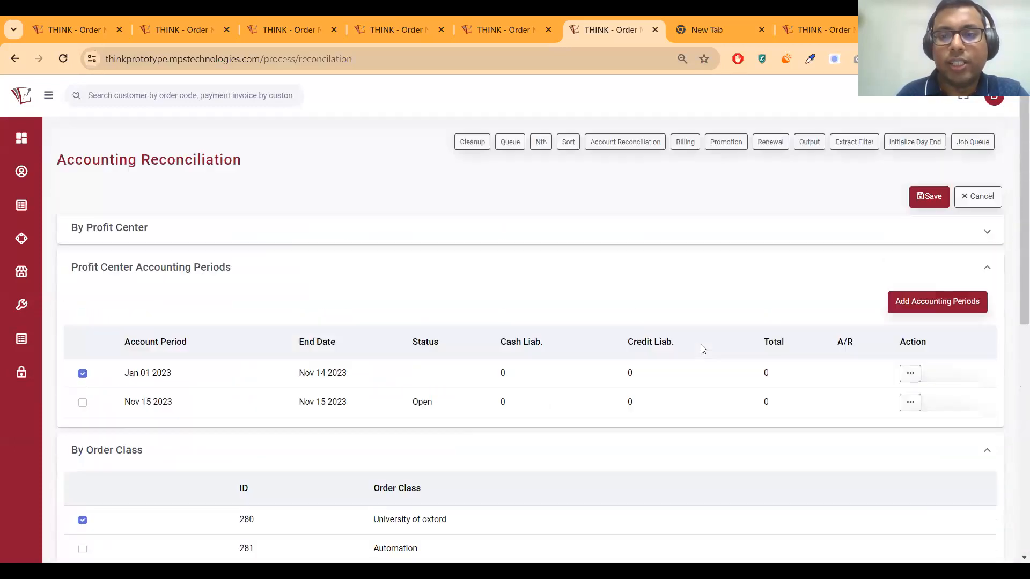
{"action": "left_click", "coordinate": [385, 273]}
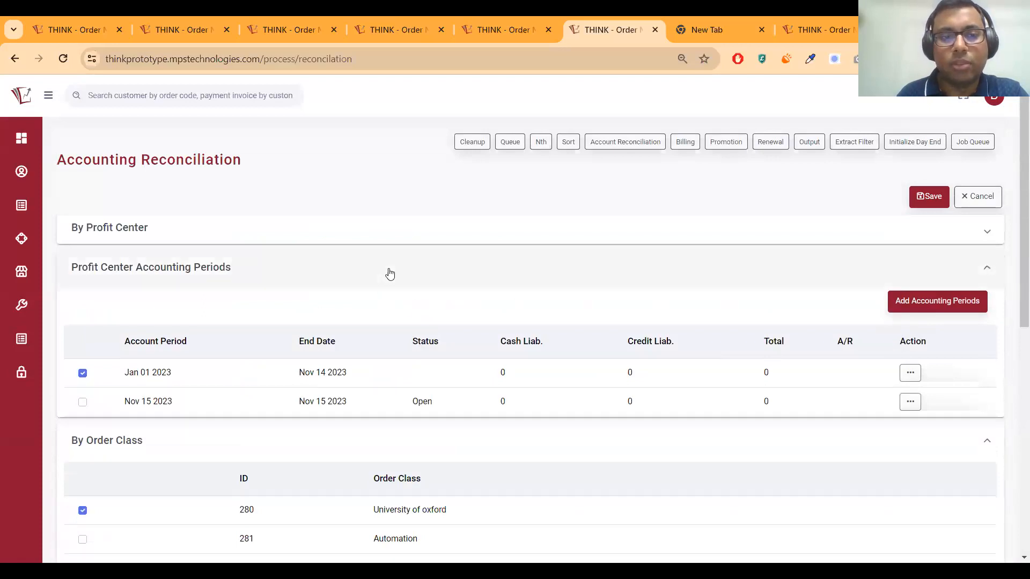
{"action": "left_click", "coordinate": [382, 302]}
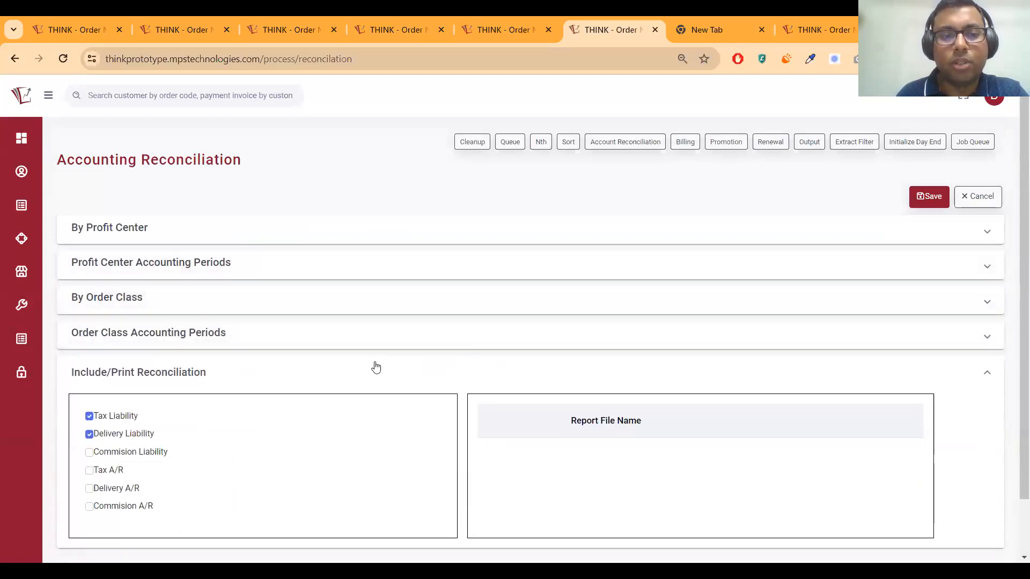
{"action": "left_click", "coordinate": [375, 367]}
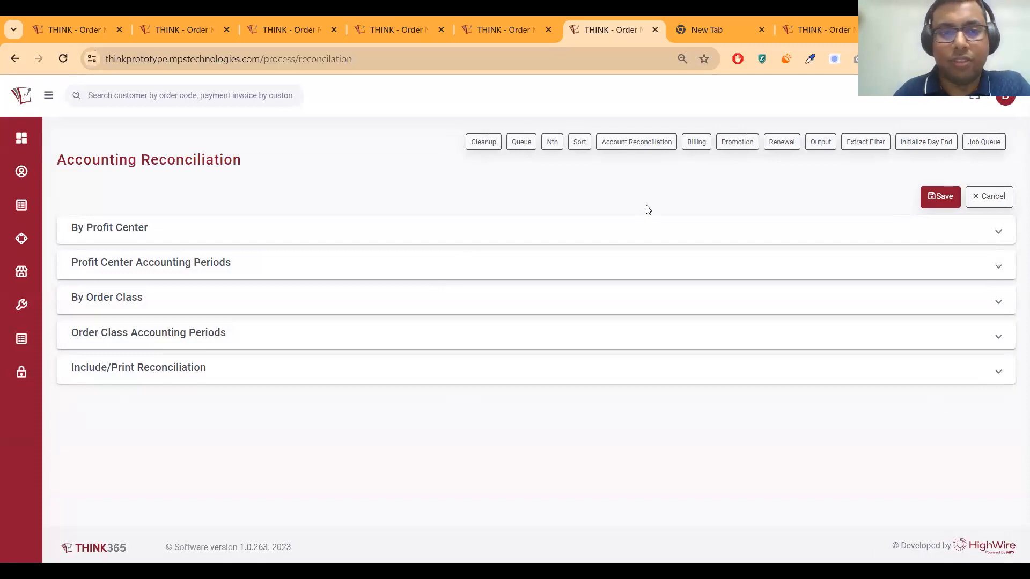
View the Dashboard: 319 orders, 41 customers and a $16.2 average price
{"action": "mouse_move", "coordinate": [25, 145]}
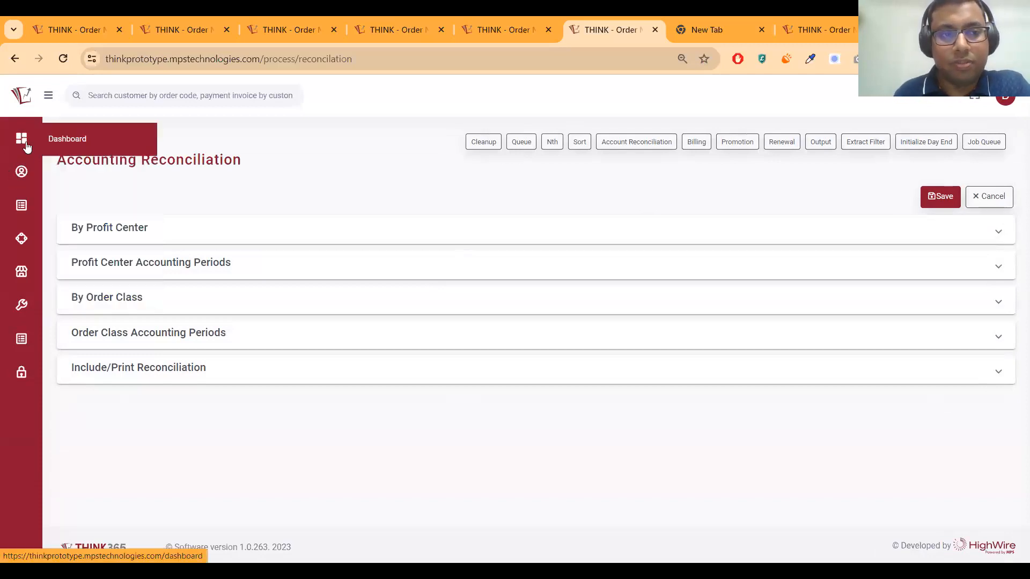
{"action": "left_click", "coordinate": [57, 145]}
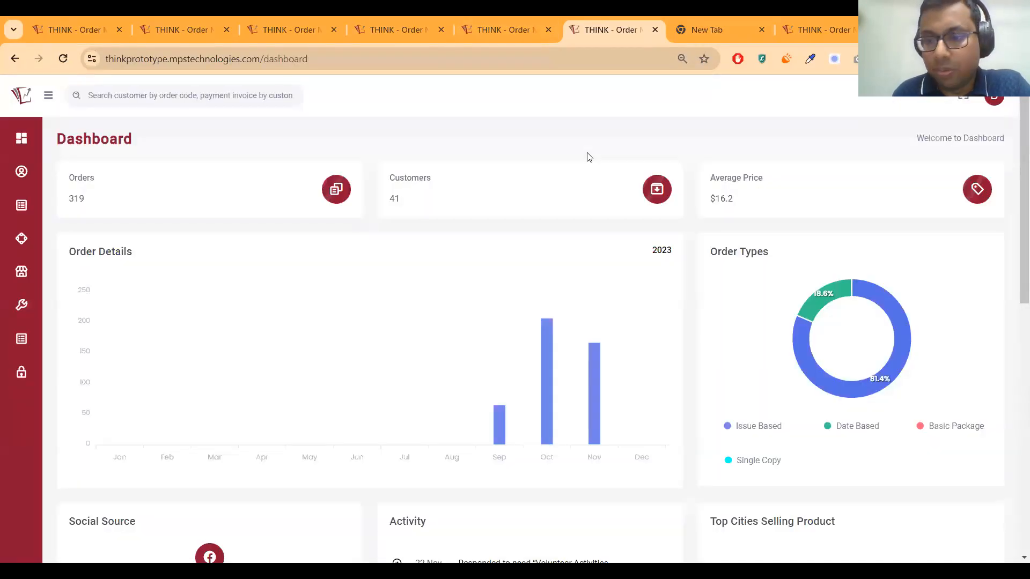
{"action": "left_click", "coordinate": [389, 31]}
From the Orders list, open order 2602's Make Payment/Generate Invoices page and view its No Payment invoice
{"action": "left_click", "coordinate": [292, 31]}
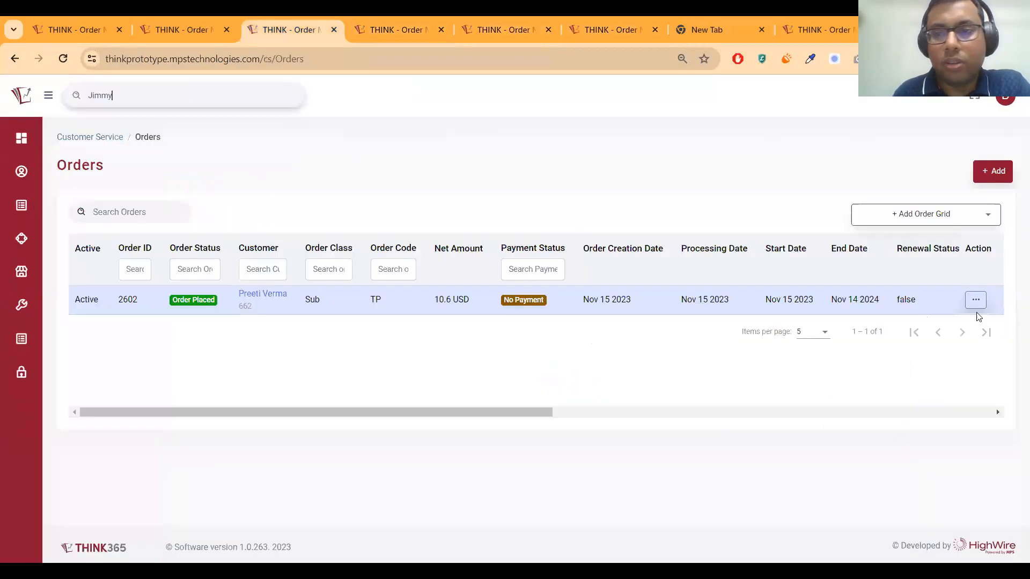
{"action": "left_click", "coordinate": [975, 301]}
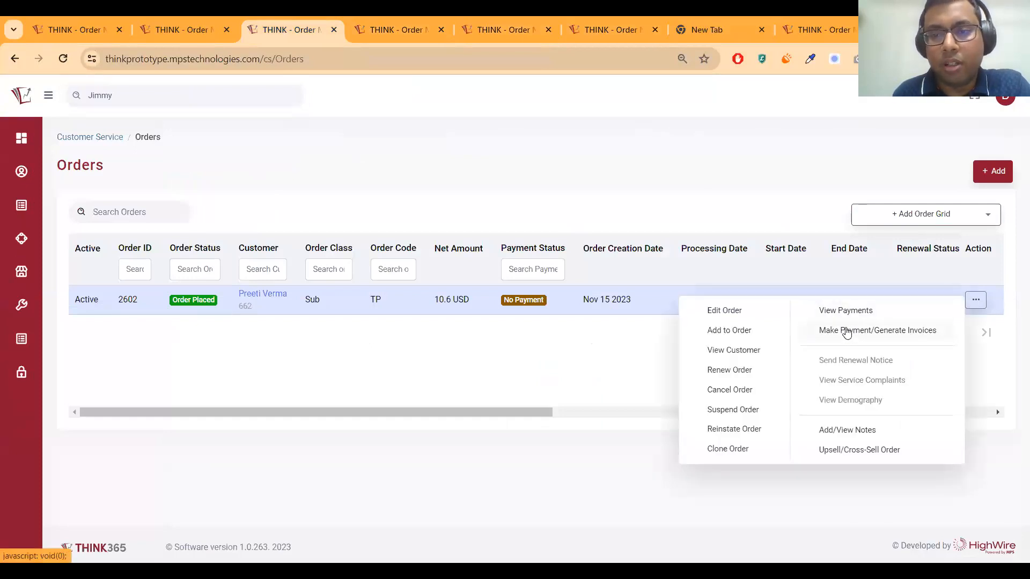
{"action": "left_click", "coordinate": [846, 331]}
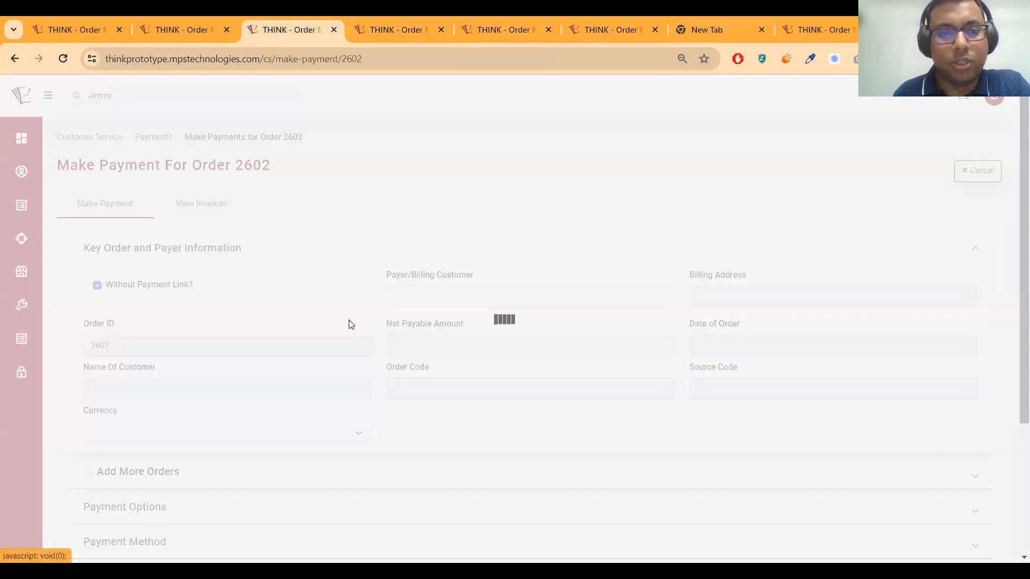
{"action": "scroll", "coordinate": [263, 334], "scroll_direction": "down", "scroll_amount": 4}
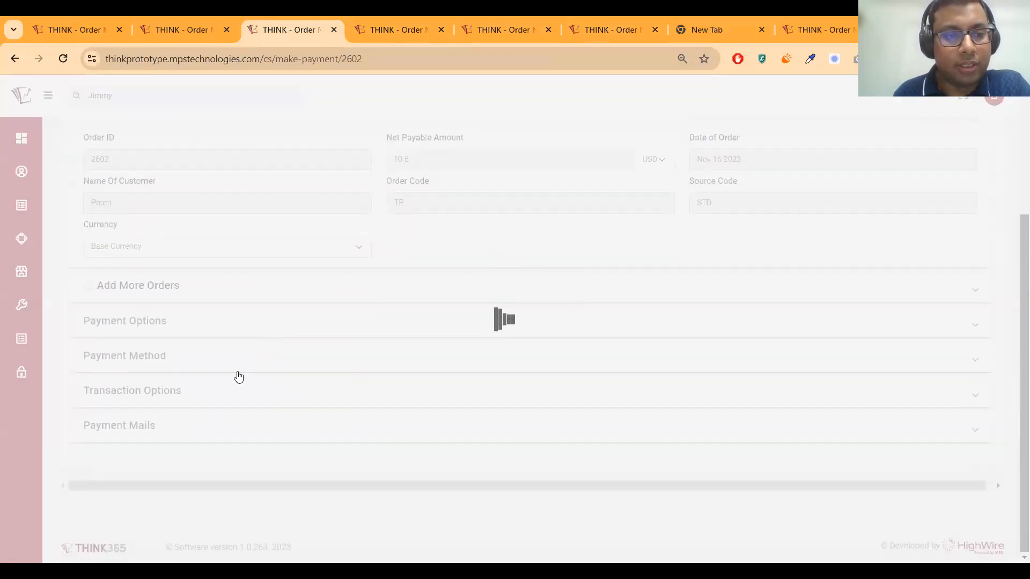
{"action": "scroll", "coordinate": [155, 349], "scroll_direction": "up", "scroll_amount": 4}
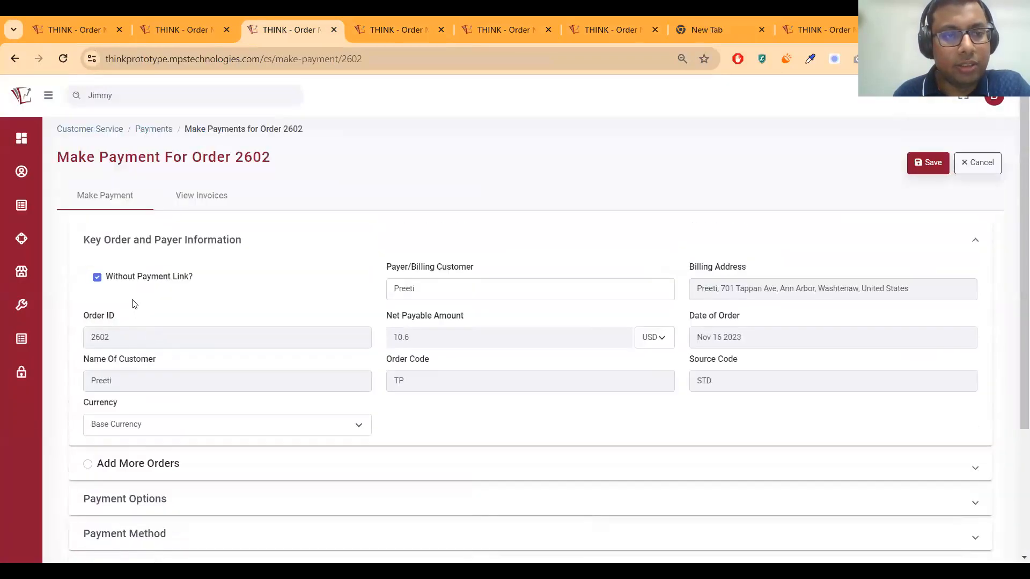
{"action": "left_click", "coordinate": [198, 204]}
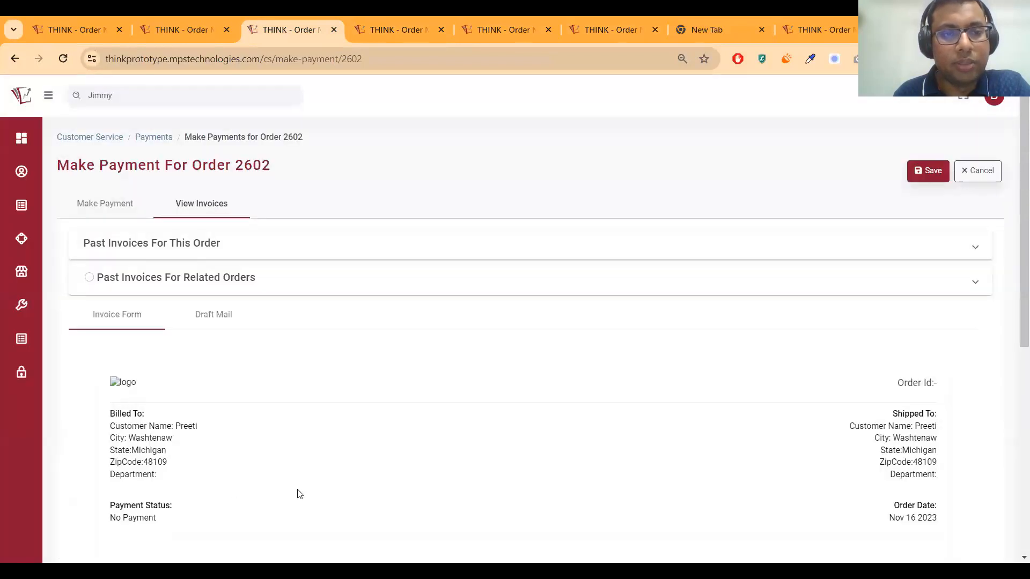
{"action": "scroll", "coordinate": [528, 424], "scroll_direction": "down", "scroll_amount": 6}
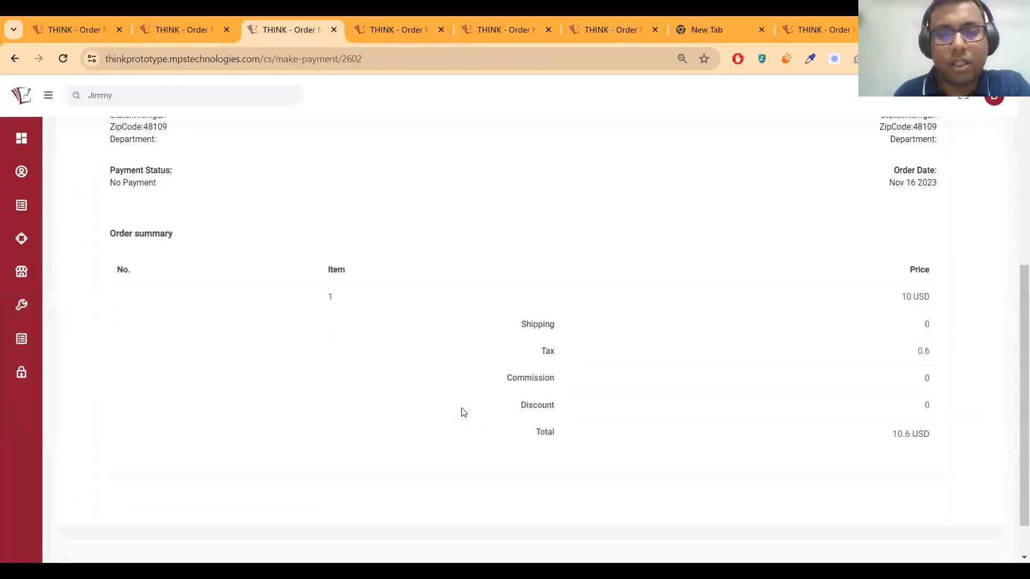
{"action": "scroll", "coordinate": [464, 408], "scroll_direction": "up", "scroll_amount": 1}
{"action": "scroll", "coordinate": [323, 320], "scroll_direction": "up", "scroll_amount": 1}
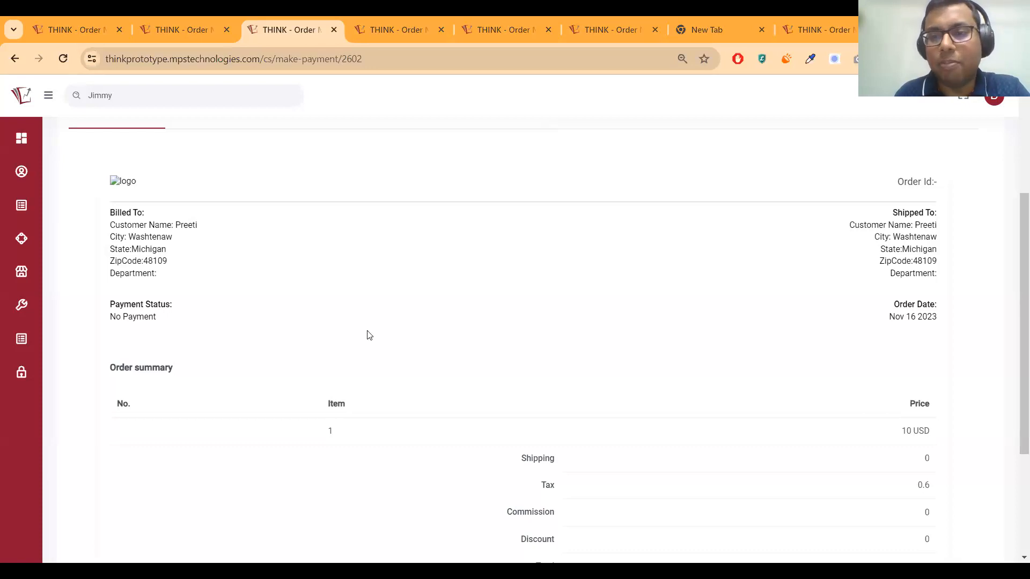
{"action": "scroll", "coordinate": [850, 333], "scroll_direction": "down", "scroll_amount": 1}
{"action": "left_click_drag", "start_coordinate": [1016, 336], "coordinate": [1012, 280]}
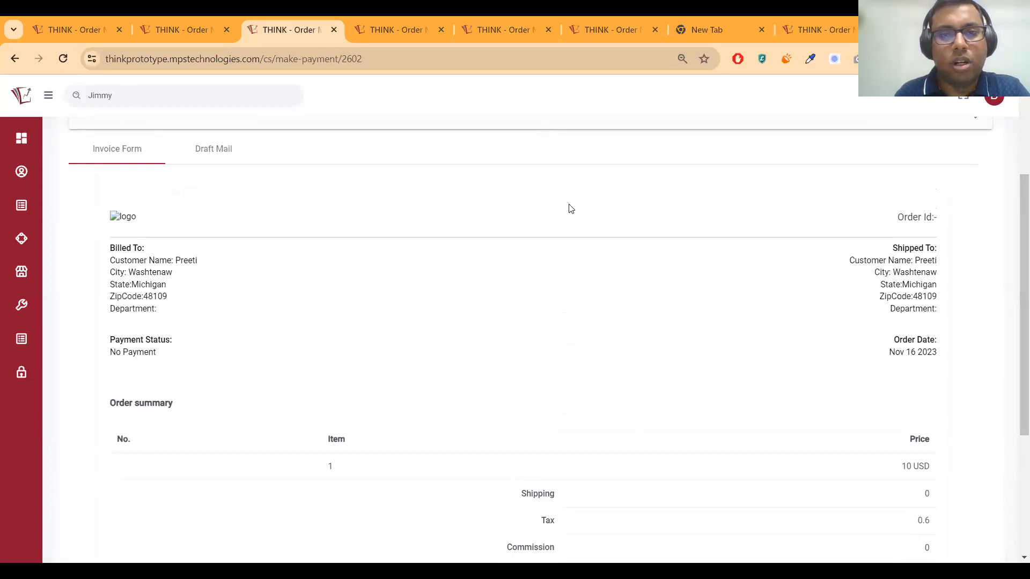
{"action": "scroll", "coordinate": [570, 209], "scroll_direction": "up", "scroll_amount": 1}
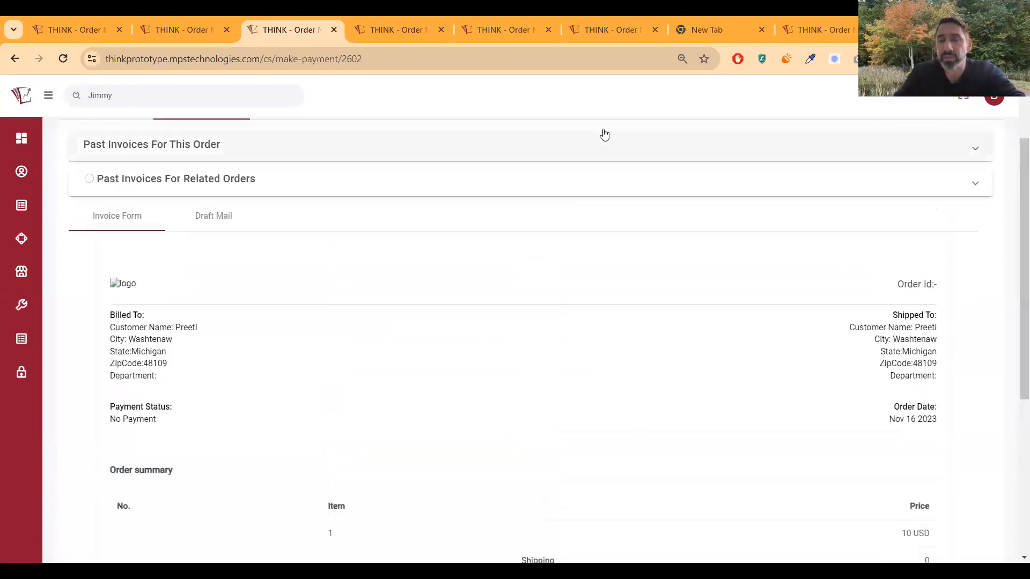